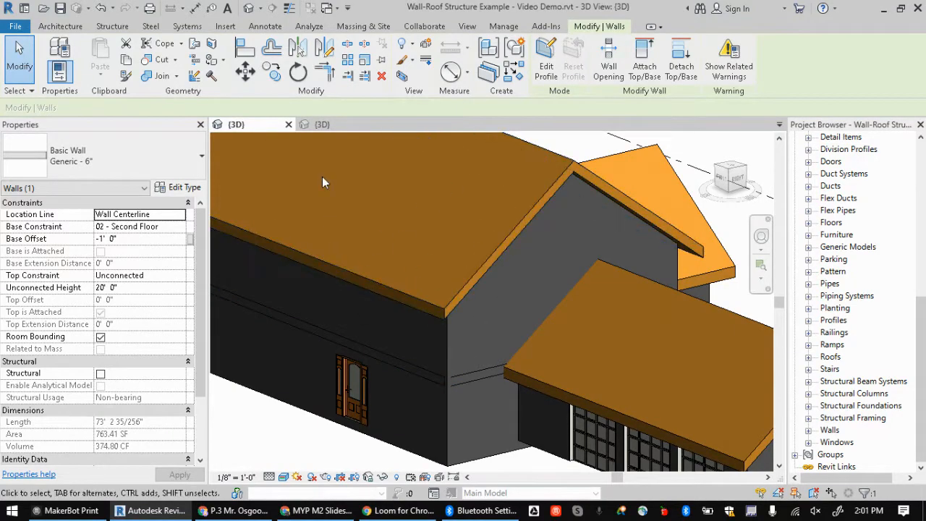
Switch to the Solution file's 3D view and examine the shingles, roof edge and siding at the gable corner.
{"action": "left_click", "coordinate": [327, 125]}
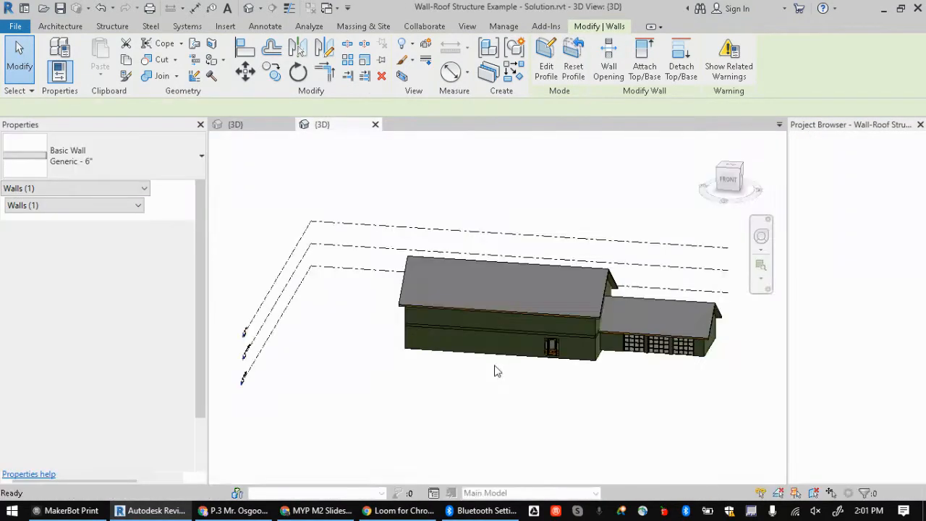
{"action": "scroll", "coordinate": [571, 312], "scroll_direction": "up", "scroll_amount": 5}
{"action": "middle_click_drag", "start_coordinate": [625, 310], "coordinate": [587, 306], "text": "shift"}
{"action": "scroll", "coordinate": [468, 322], "scroll_direction": "up", "scroll_amount": 6}
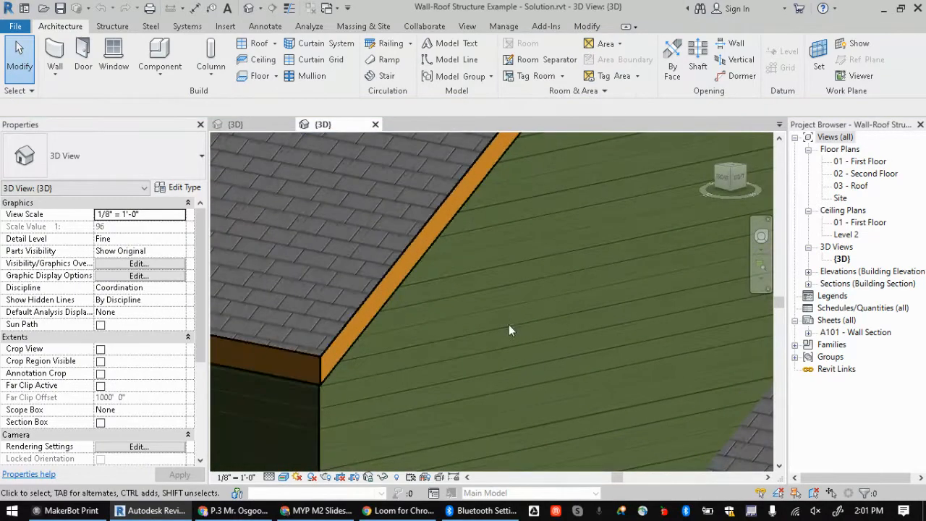
{"action": "scroll", "coordinate": [460, 316], "scroll_direction": "down", "scroll_amount": 3}
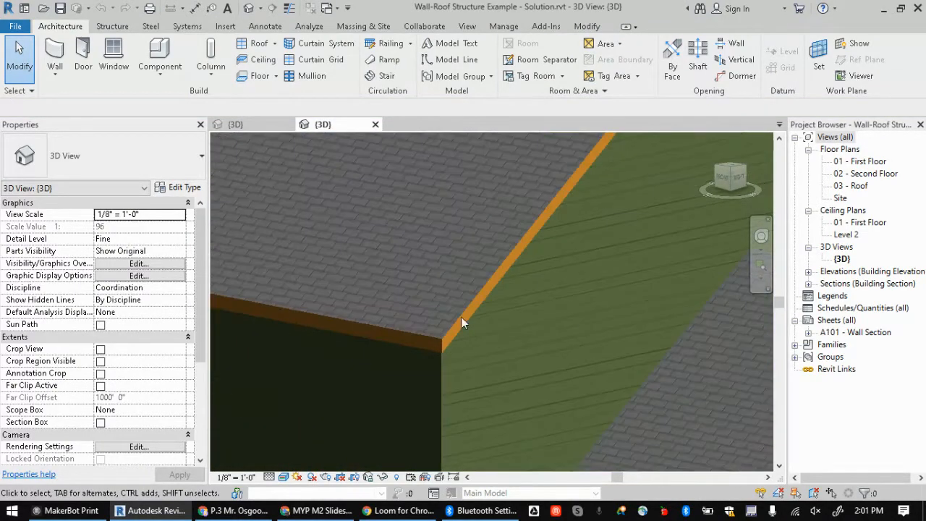
{"action": "scroll", "coordinate": [452, 309], "scroll_direction": "up", "scroll_amount": 6}
{"action": "scroll", "coordinate": [405, 336], "scroll_direction": "down", "scroll_amount": 3}
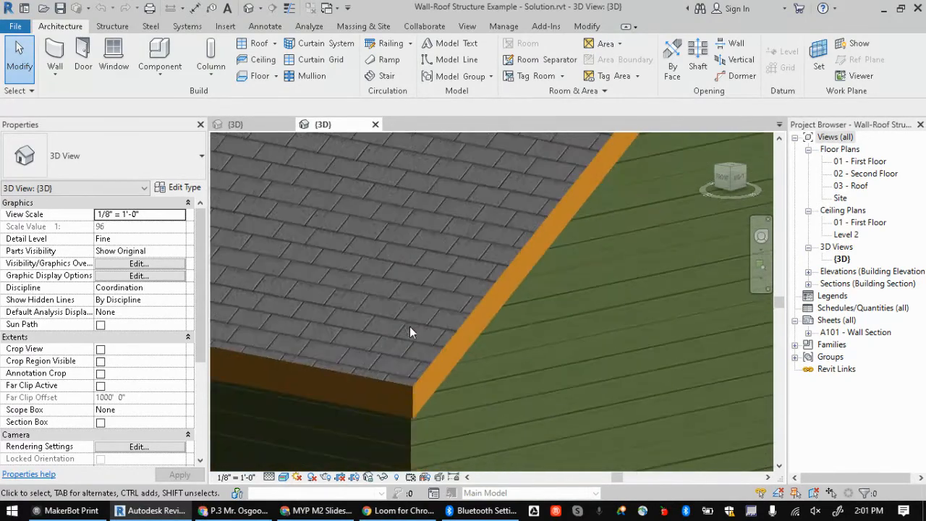
{"action": "scroll", "coordinate": [405, 323], "scroll_direction": "up", "scroll_amount": 4}
{"action": "scroll", "coordinate": [395, 318], "scroll_direction": "down", "scroll_amount": 3}
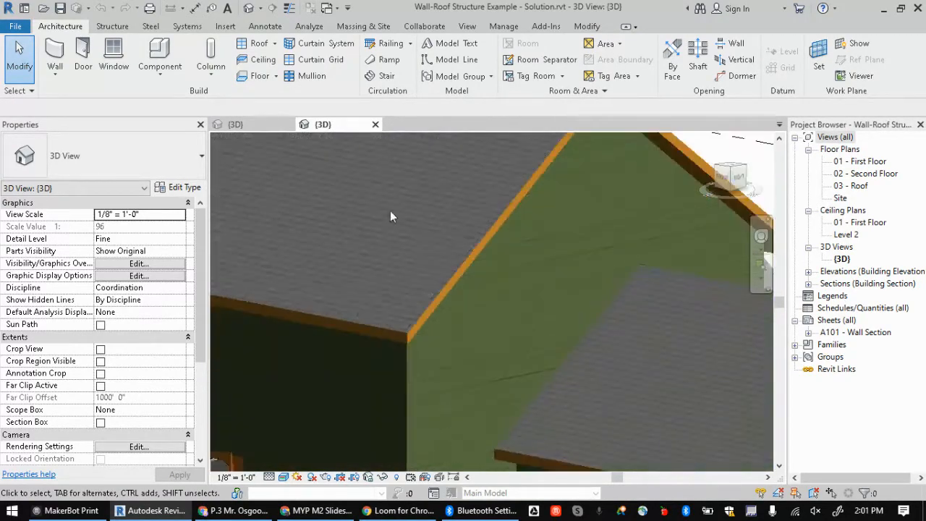
{"action": "left_click", "coordinate": [375, 124]}
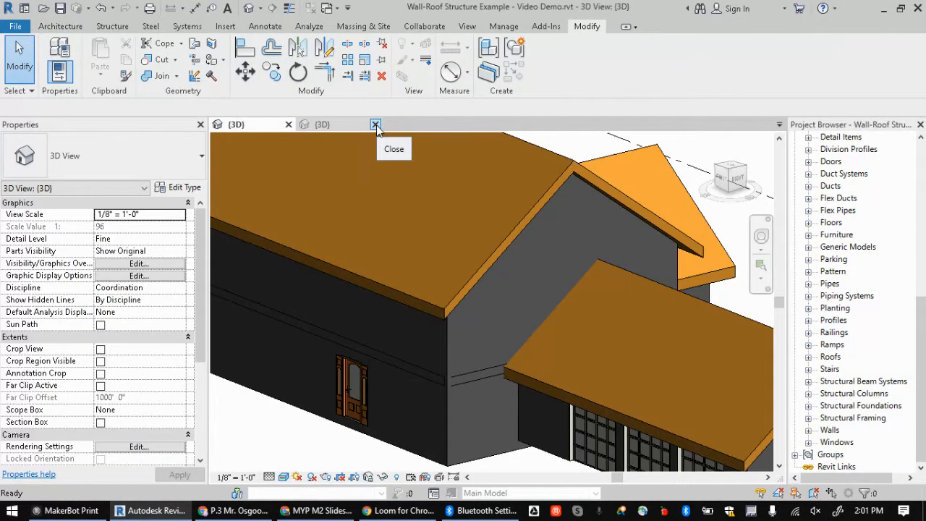
{"action": "left_click", "coordinate": [340, 125]}
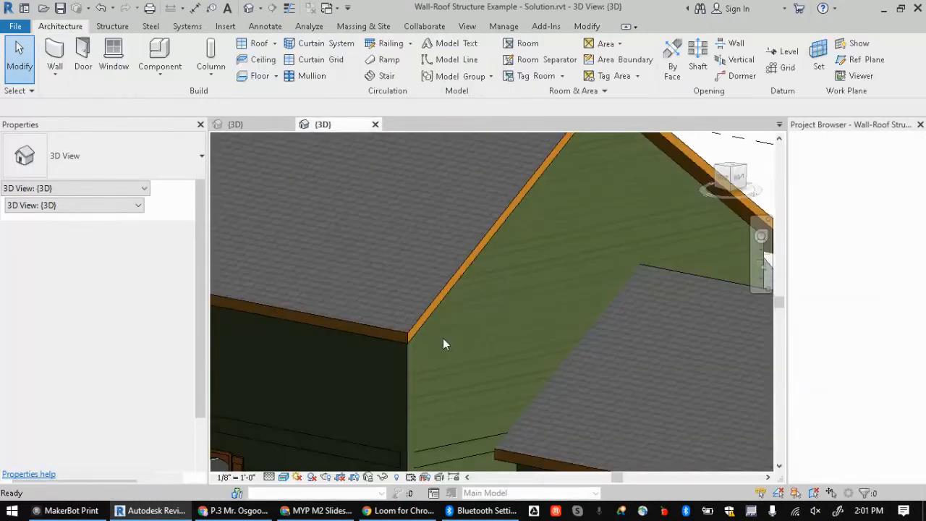
{"action": "scroll", "coordinate": [409, 333], "scroll_direction": "up", "scroll_amount": 4}
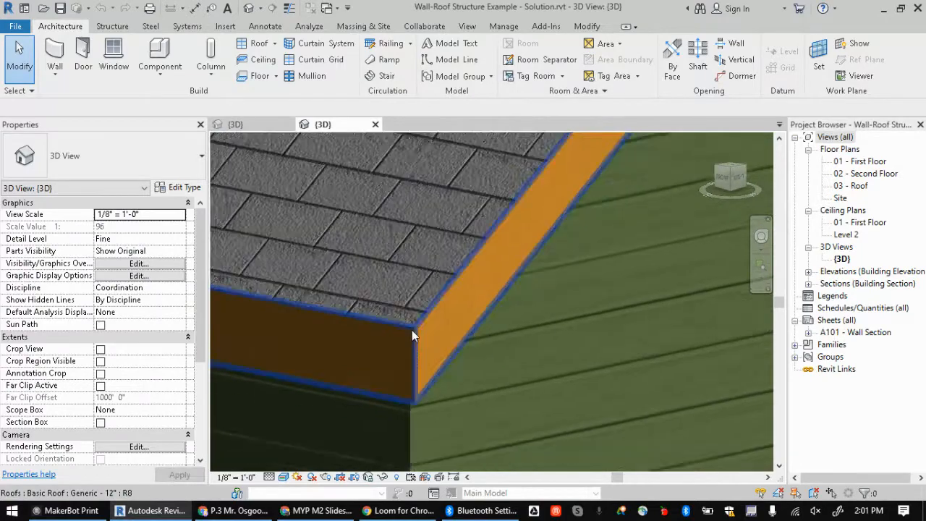
Open the building section Section 1 and examine the layers of the 2x6 Exterior wall below the roof.
{"action": "left_click", "coordinate": [808, 284]}
{"action": "left_click", "coordinate": [845, 296]}
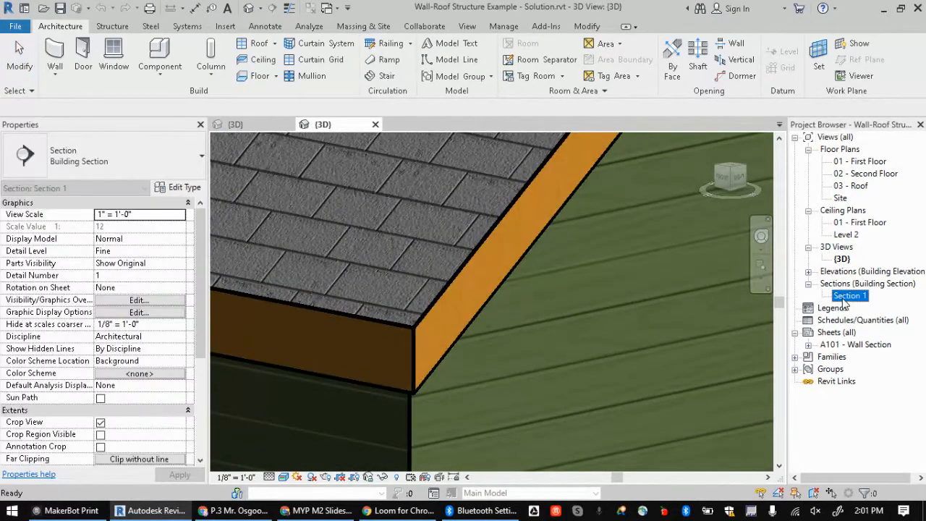
{"action": "double_click", "coordinate": [847, 296]}
{"action": "scroll", "coordinate": [503, 278], "scroll_direction": "up", "scroll_amount": 6}
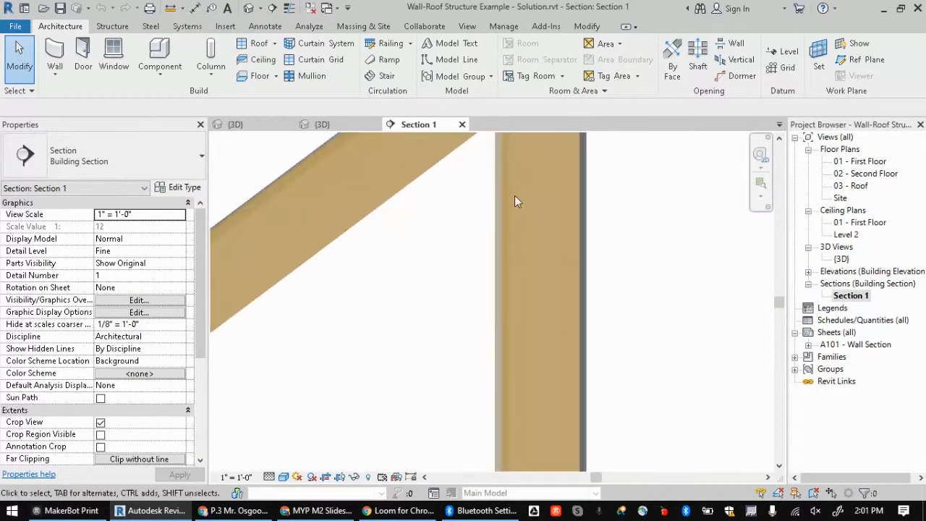
{"action": "left_click", "coordinate": [505, 217]}
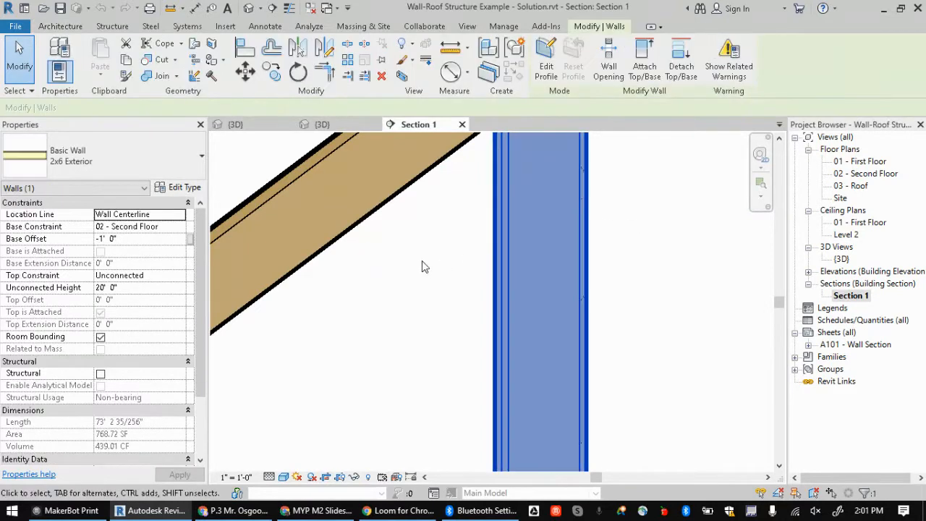
{"action": "left_click", "coordinate": [422, 267]}
{"action": "scroll", "coordinate": [283, 182], "scroll_direction": "down", "scroll_amount": 3}
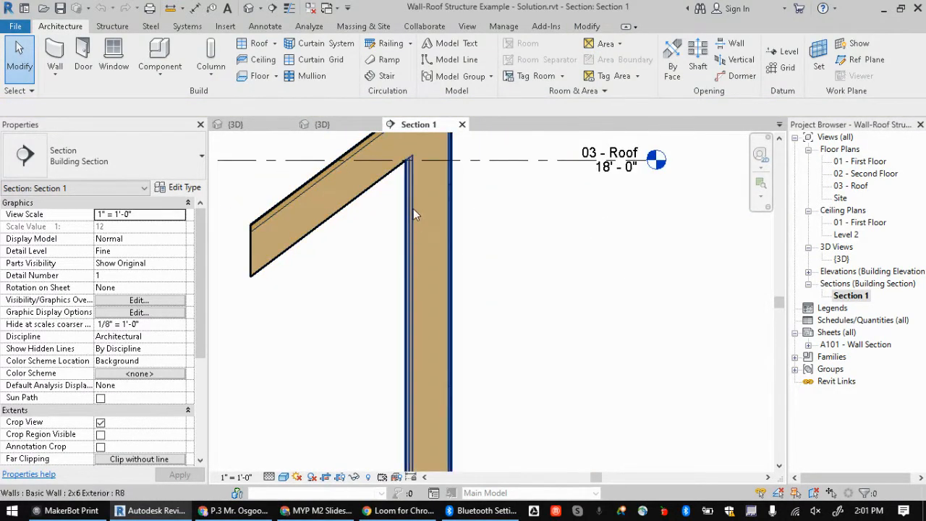
{"action": "scroll", "coordinate": [413, 209], "scroll_direction": "up", "scroll_amount": 4}
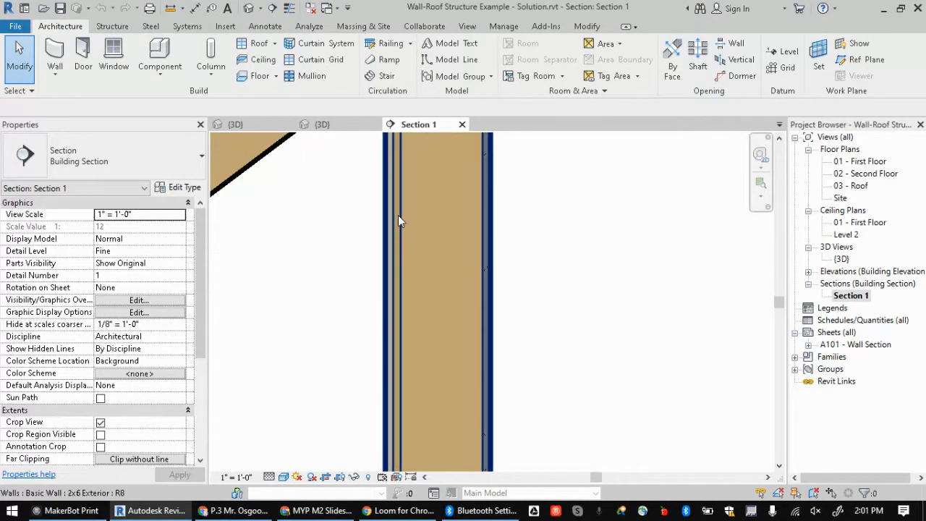
Close the Section 1 view and the Solution file's 3D view to return to the Video Demo model.
{"action": "left_click", "coordinate": [462, 124]}
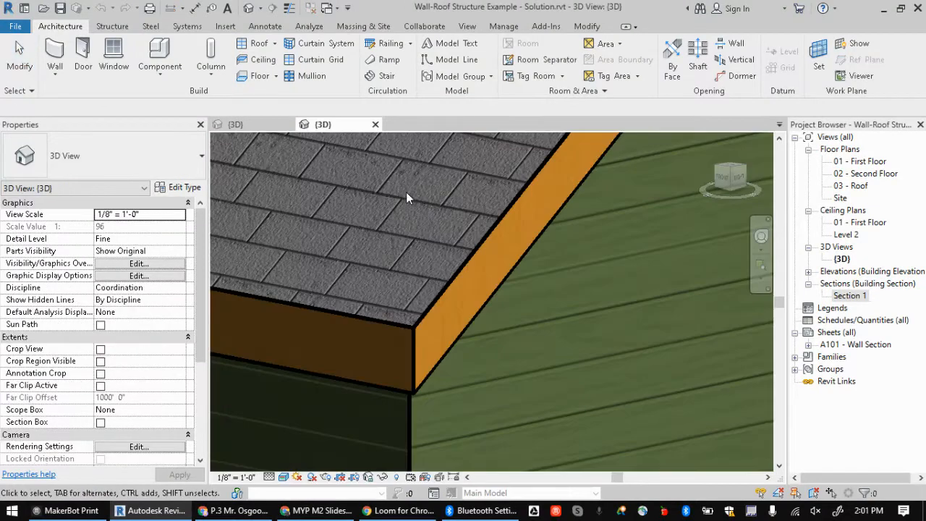
{"action": "left_click", "coordinate": [375, 125]}
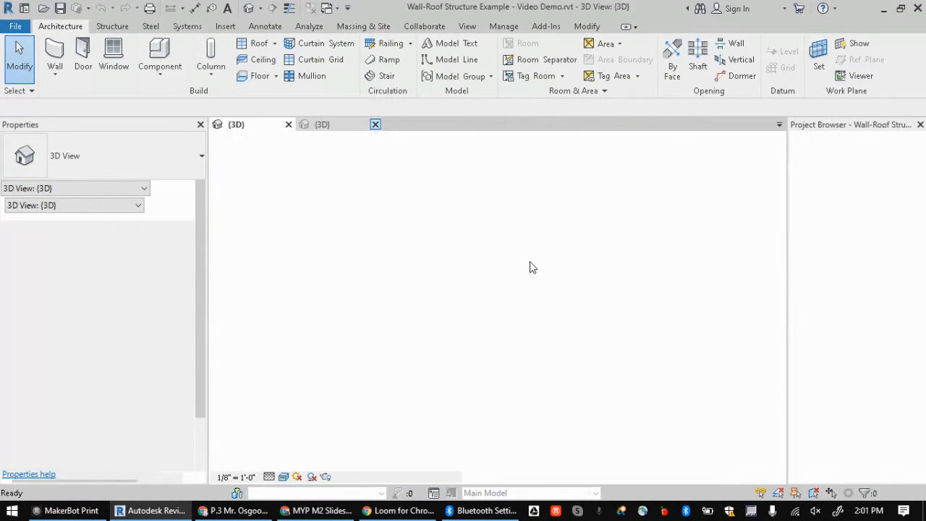
{"action": "scroll", "coordinate": [458, 308], "scroll_direction": "up", "scroll_amount": 2}
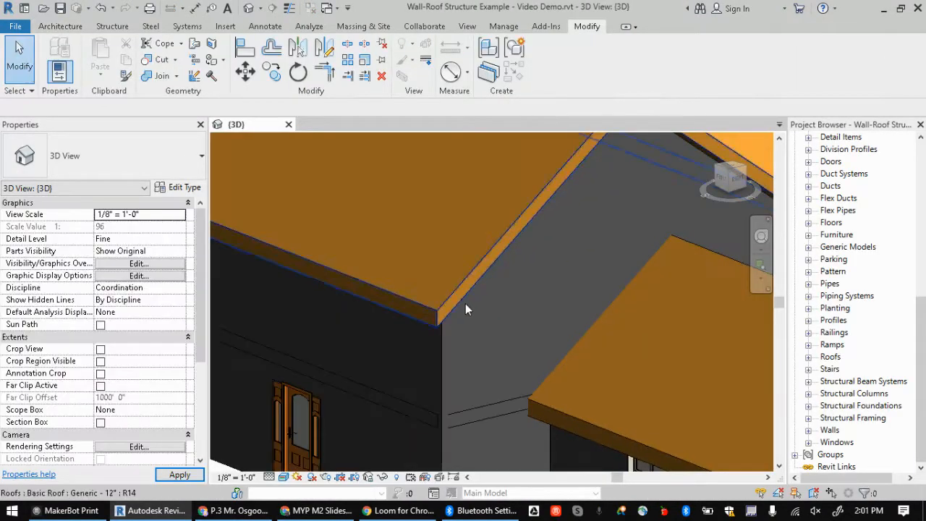
{"action": "scroll", "coordinate": [465, 305], "scroll_direction": "down", "scroll_amount": 2}
{"action": "scroll", "coordinate": [460, 322], "scroll_direction": "down", "scroll_amount": 2}
{"action": "scroll", "coordinate": [481, 358], "scroll_direction": "up", "scroll_amount": 2}
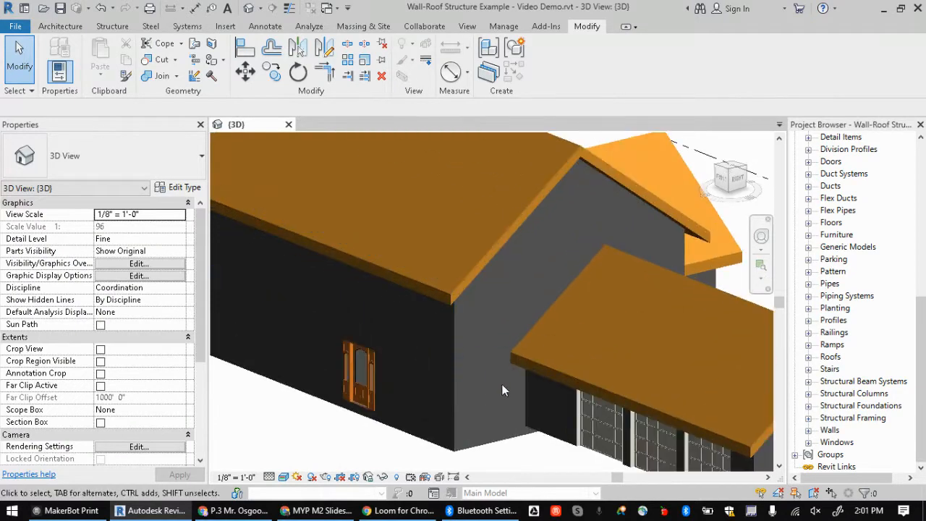
Open the type properties of the second-floor wall above the entry door and review the available basic wall types.
{"action": "left_click", "coordinate": [452, 334]}
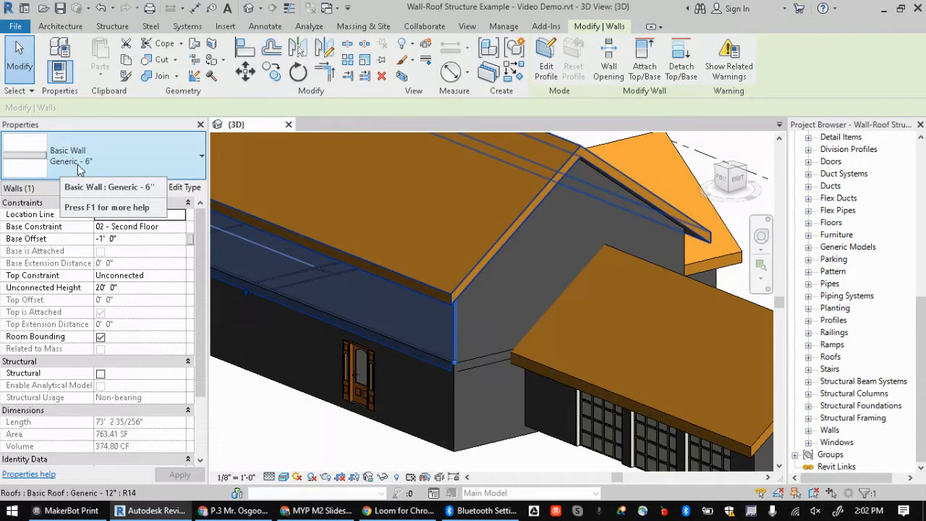
{"action": "left_click", "coordinate": [173, 188]}
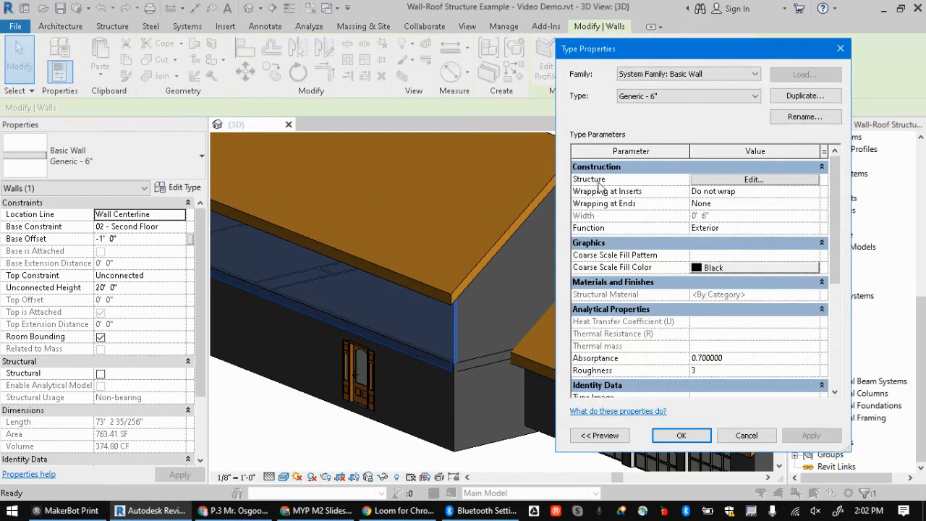
{"action": "left_click", "coordinate": [650, 100]}
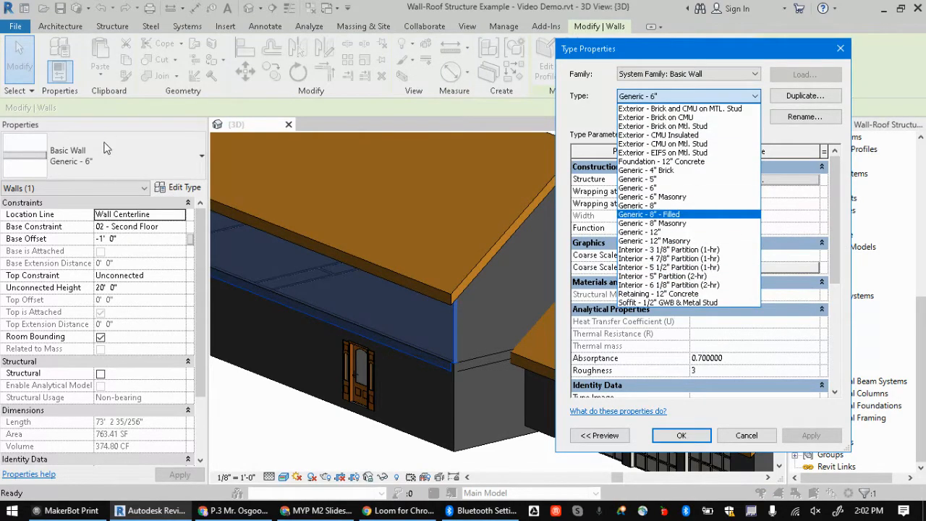
{"action": "left_click", "coordinate": [708, 94]}
{"action": "left_click", "coordinate": [708, 95]}
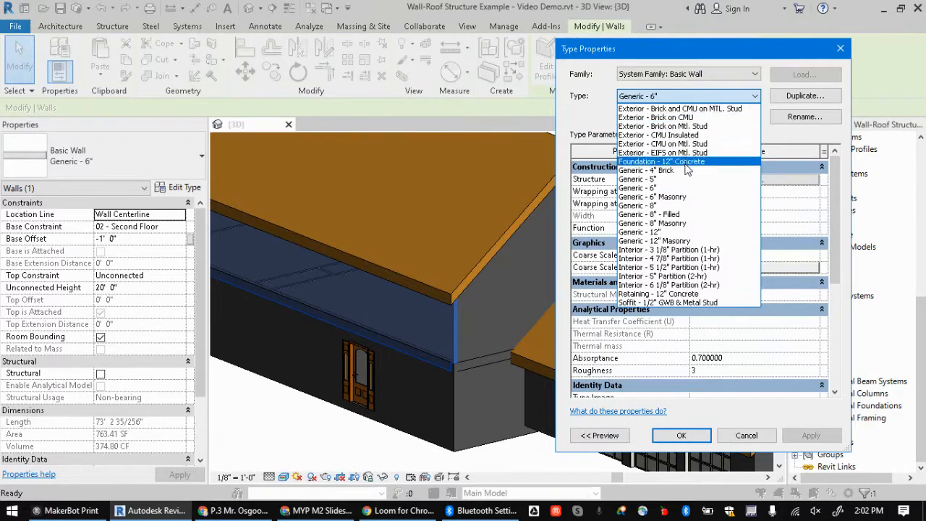
{"action": "left_click", "coordinate": [780, 146]}
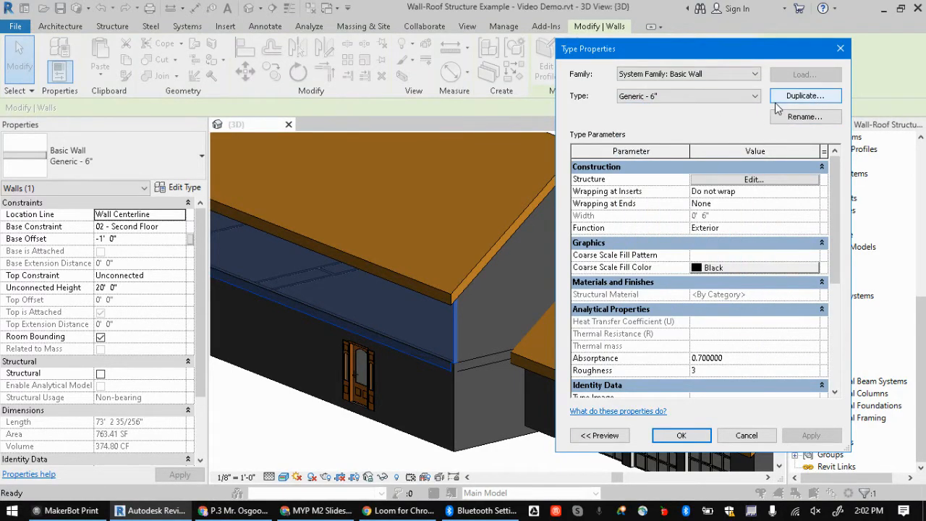
Duplicate the Generic - 6" wall type under the name 2x6 Exterior Wall.
{"action": "left_click", "coordinate": [778, 101]}
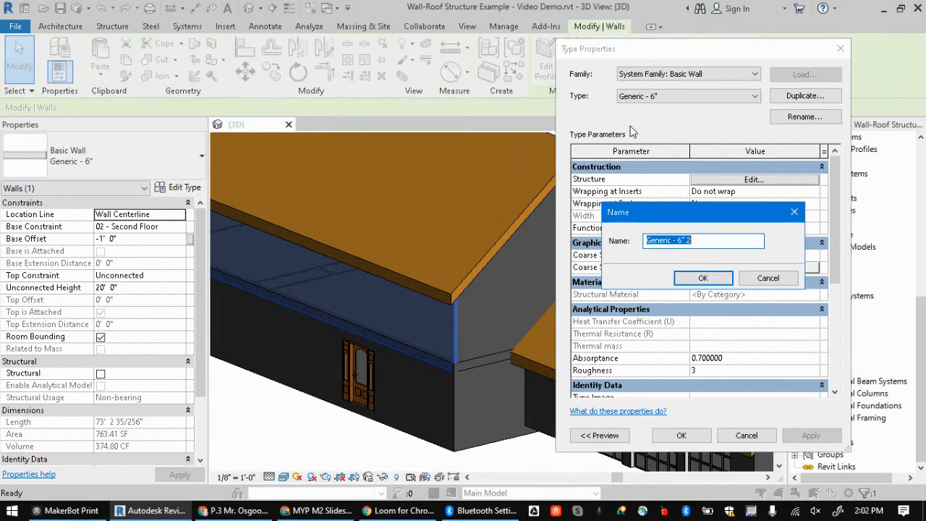
{"action": "type", "text": "2x5"}
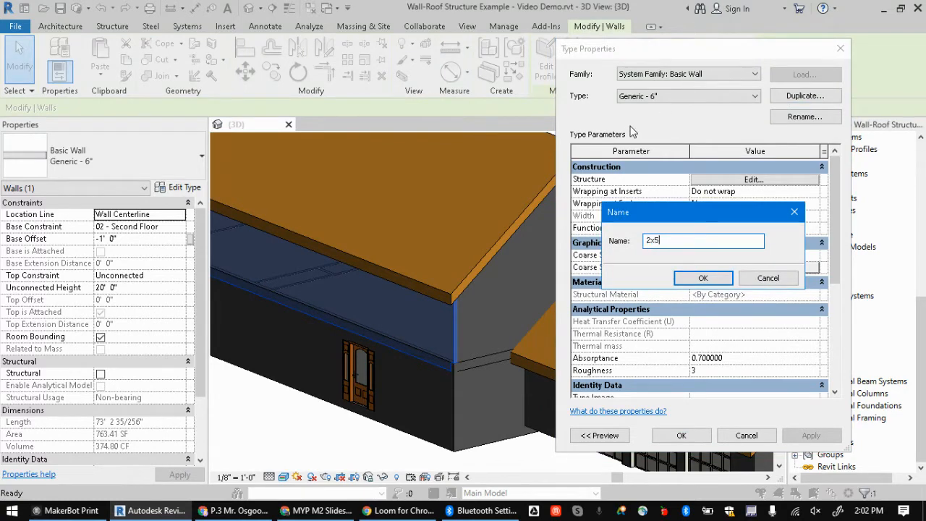
{"action": "key", "text": "BackSpace"}
{"action": "type", "text": "6 Exterior Wall"}
{"action": "left_click", "coordinate": [703, 281]}
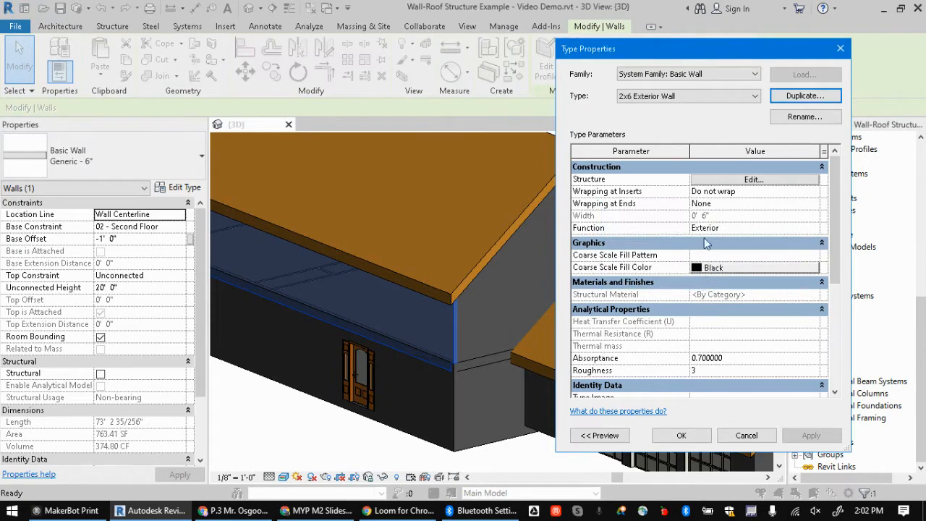
{"action": "left_click", "coordinate": [691, 97]}
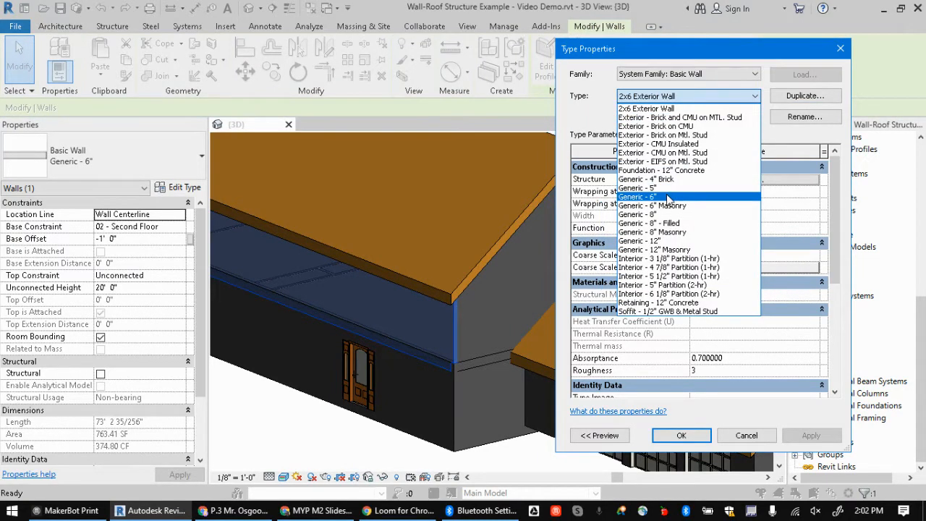
{"action": "left_click", "coordinate": [583, 115]}
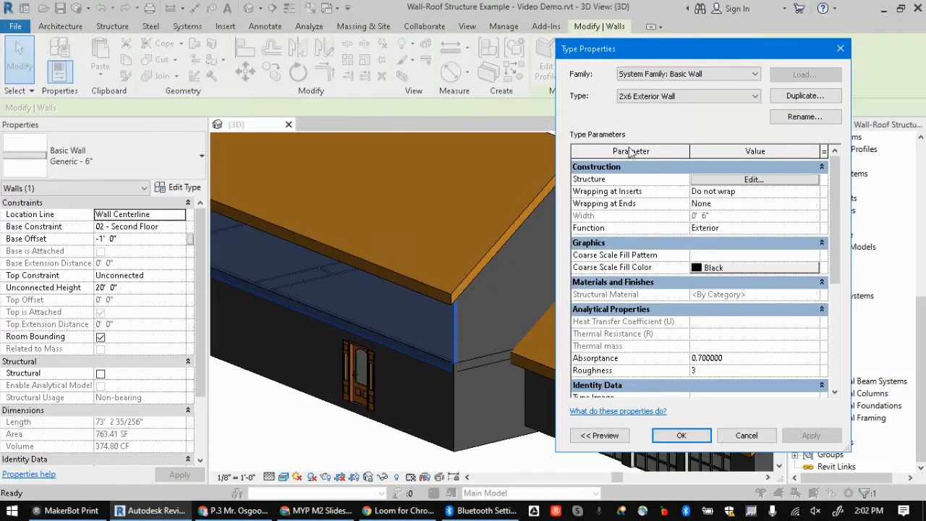
Open the layer structure of the 2x6 Exterior Wall type and inspect its core boundary and structure rows.
{"action": "left_click", "coordinate": [745, 185]}
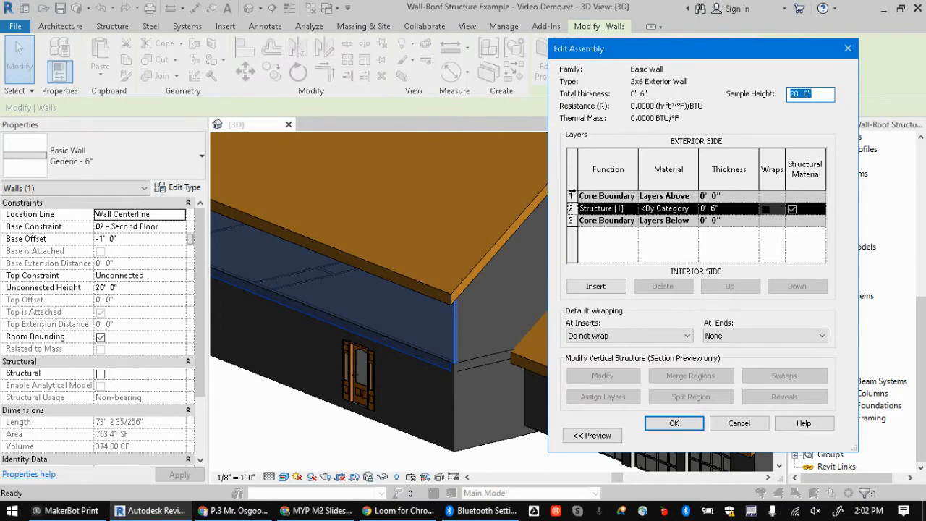
{"action": "left_click", "coordinate": [570, 196]}
{"action": "left_click", "coordinate": [570, 208]}
{"action": "left_click", "coordinate": [570, 219]}
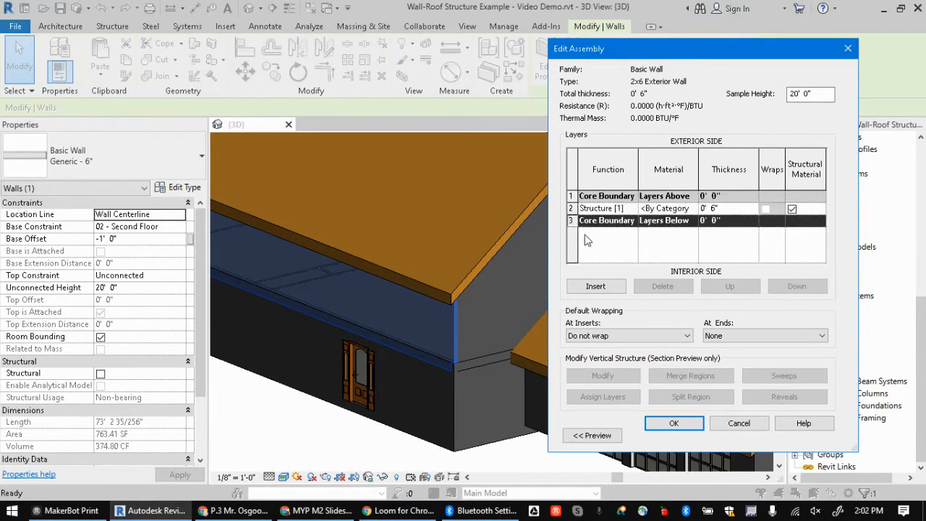
{"action": "left_click", "coordinate": [571, 209]}
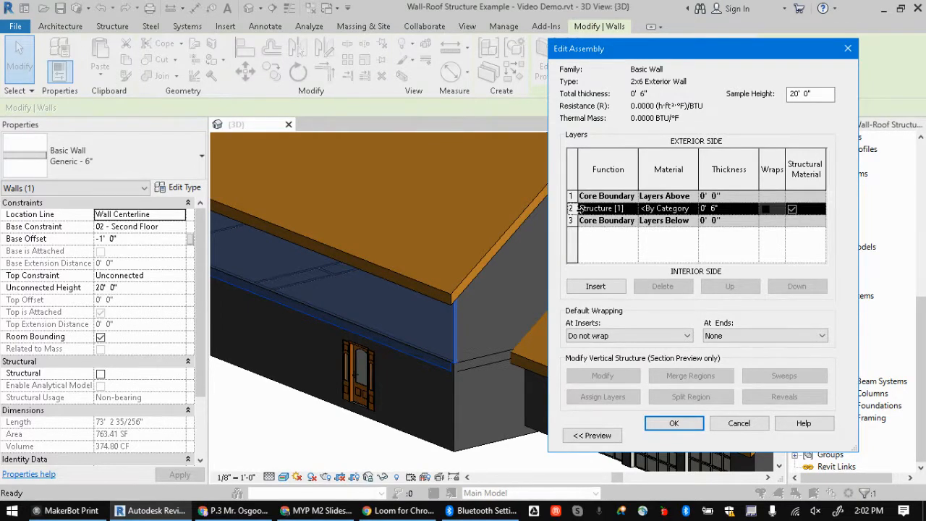
{"action": "left_click", "coordinate": [571, 196]}
{"action": "left_click", "coordinate": [570, 220]}
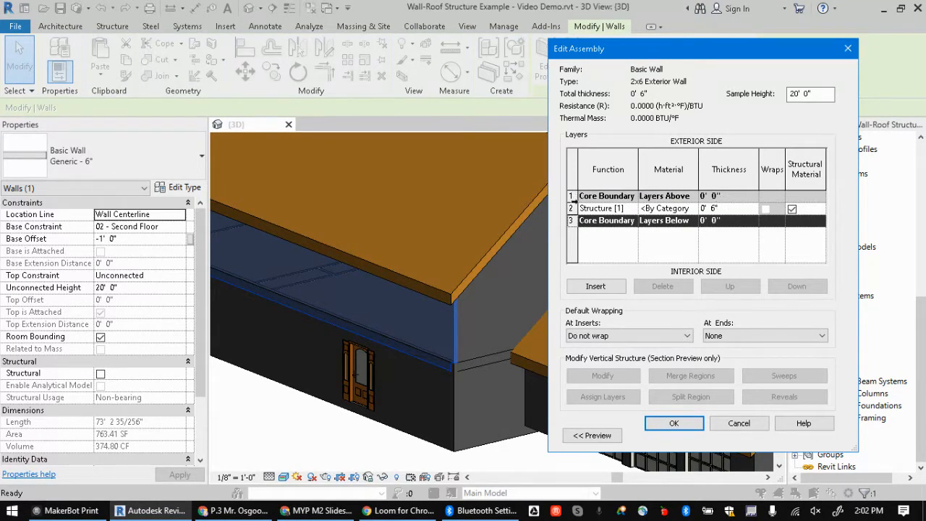
{"action": "left_click", "coordinate": [572, 196]}
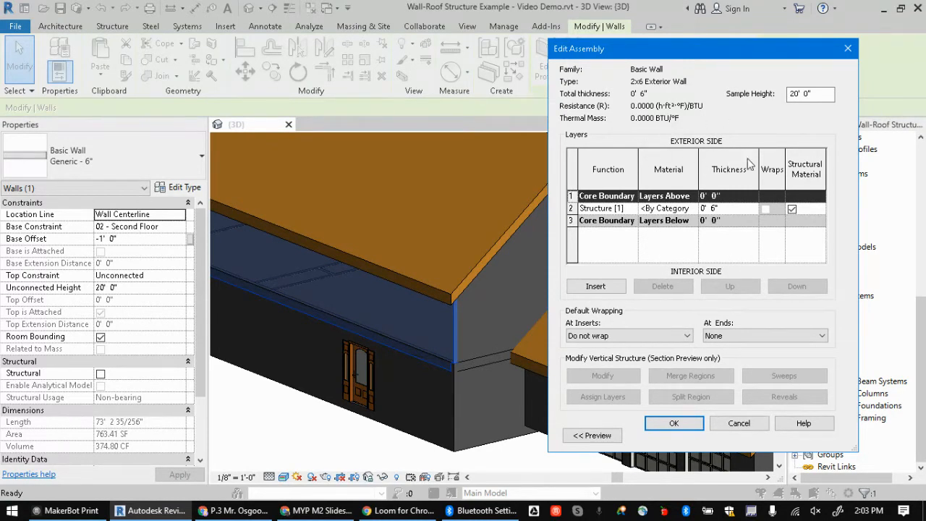
Insert a new layer above the 6" structure layer and move it outside the upper core boundary on the exterior side.
{"action": "left_click", "coordinate": [649, 208]}
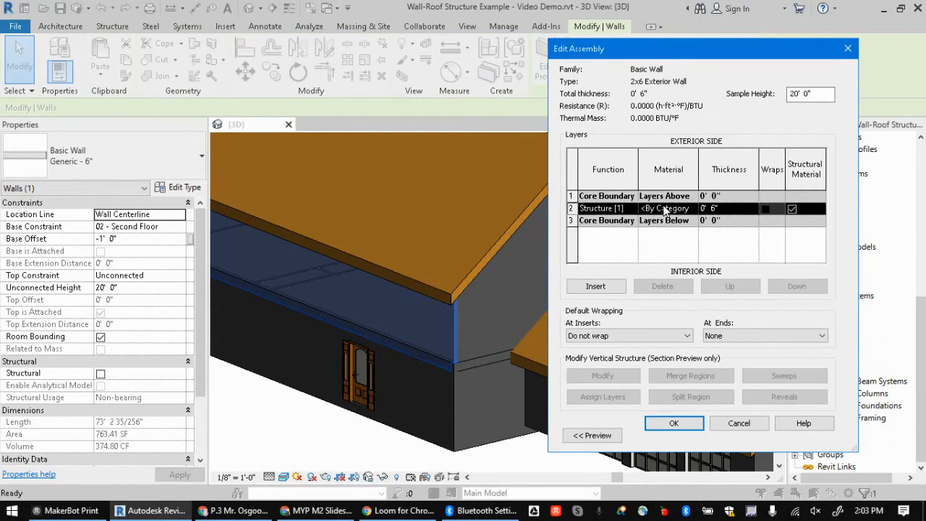
{"action": "left_click", "coordinate": [596, 287]}
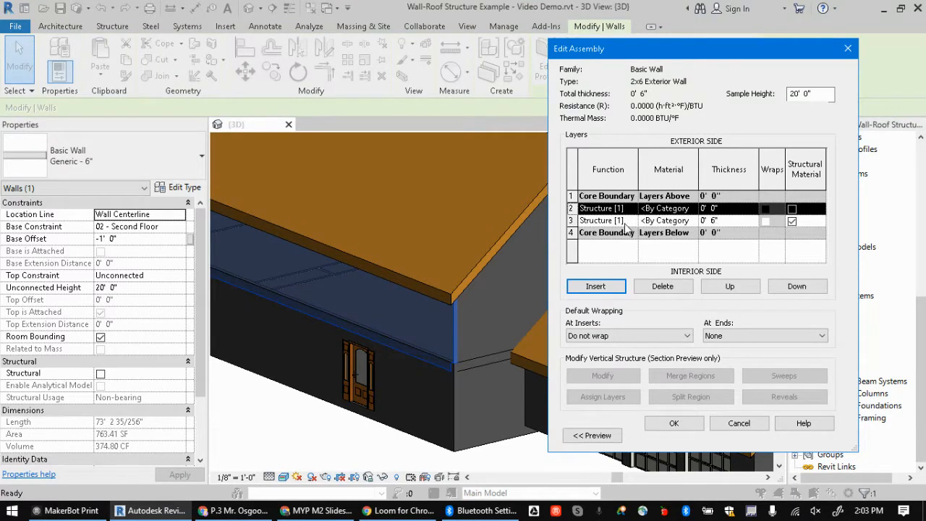
{"action": "left_click", "coordinate": [729, 287]}
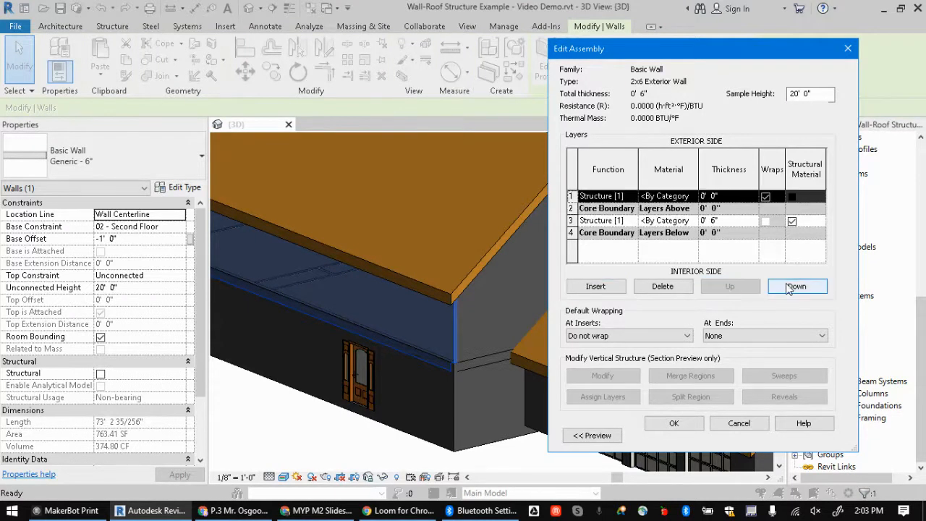
Try moving the new layer down through the wall structure and back up to the exterior side.
{"action": "left_click", "coordinate": [788, 286]}
{"action": "left_click", "coordinate": [788, 286]}
{"action": "left_click", "coordinate": [788, 287]}
{"action": "left_click", "coordinate": [738, 289]}
{"action": "left_click", "coordinate": [739, 289]}
{"action": "left_click", "coordinate": [738, 290]}
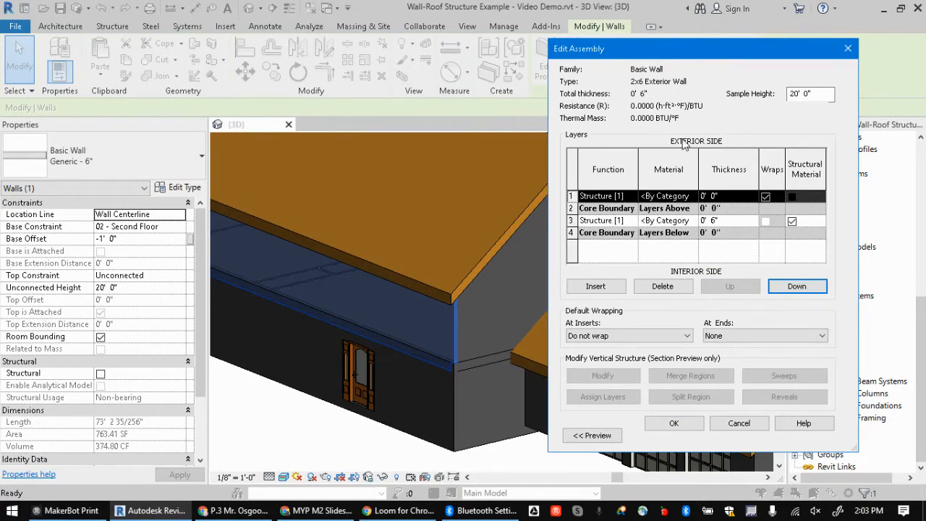
Set the function of the outermost layer to Finish 1 [4].
{"action": "left_click", "coordinate": [615, 195]}
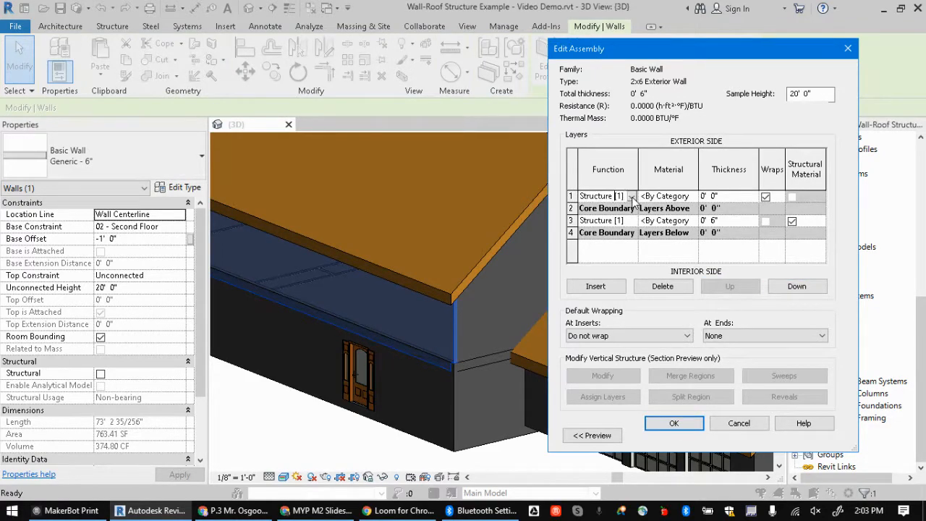
{"action": "left_click", "coordinate": [632, 196]}
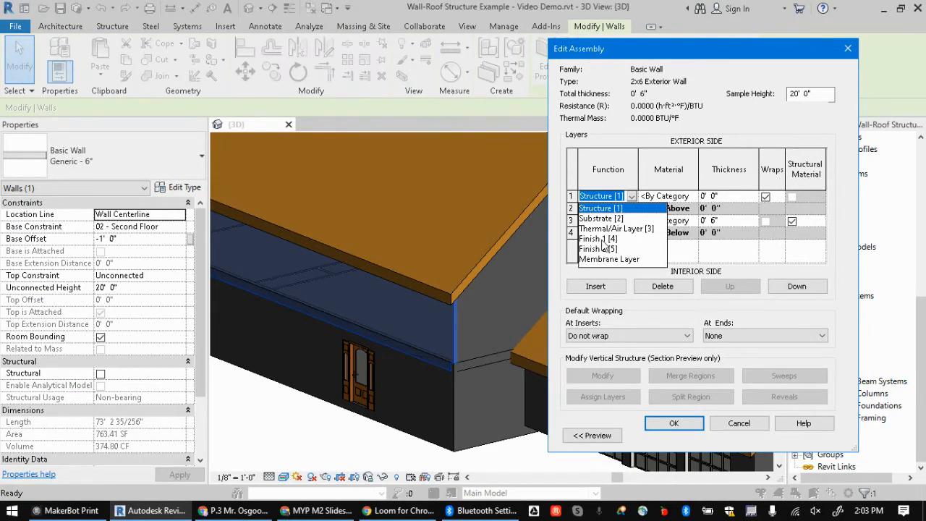
{"action": "left_click", "coordinate": [603, 239]}
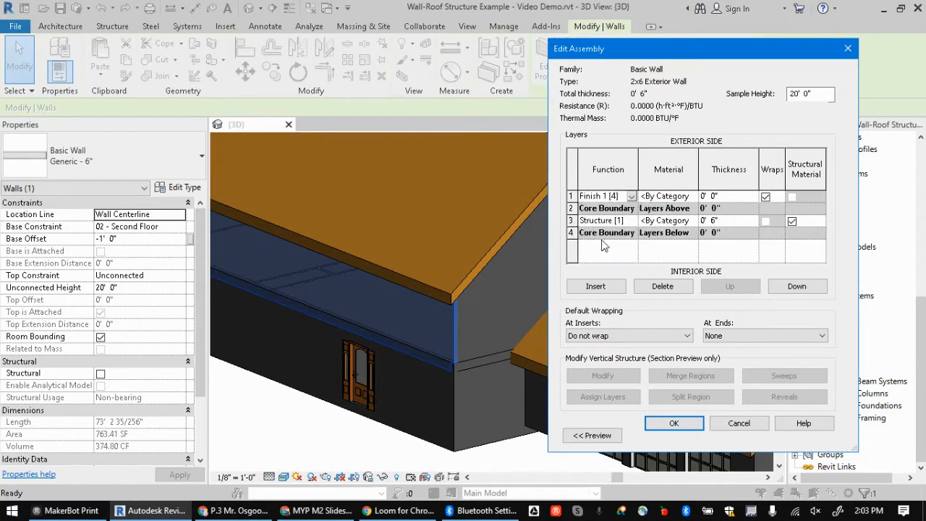
{"action": "left_click", "coordinate": [630, 196]}
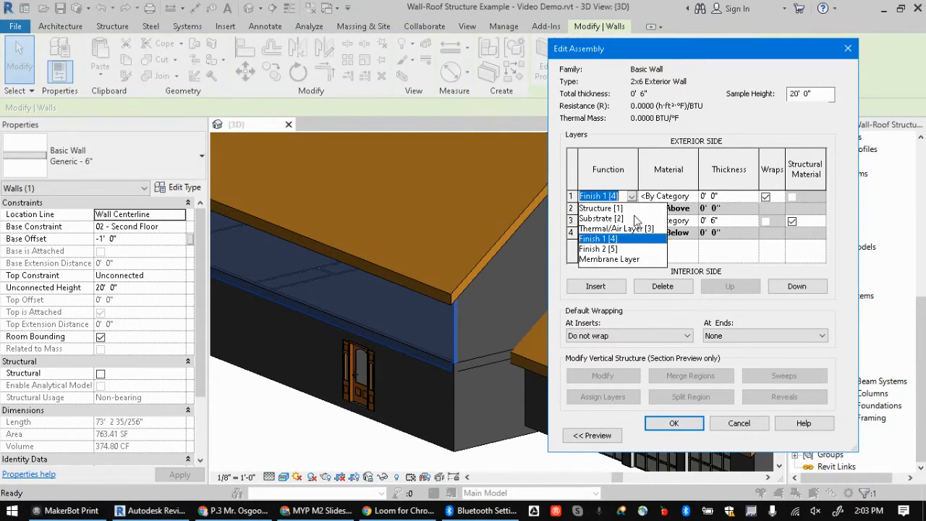
{"action": "left_click", "coordinate": [759, 128]}
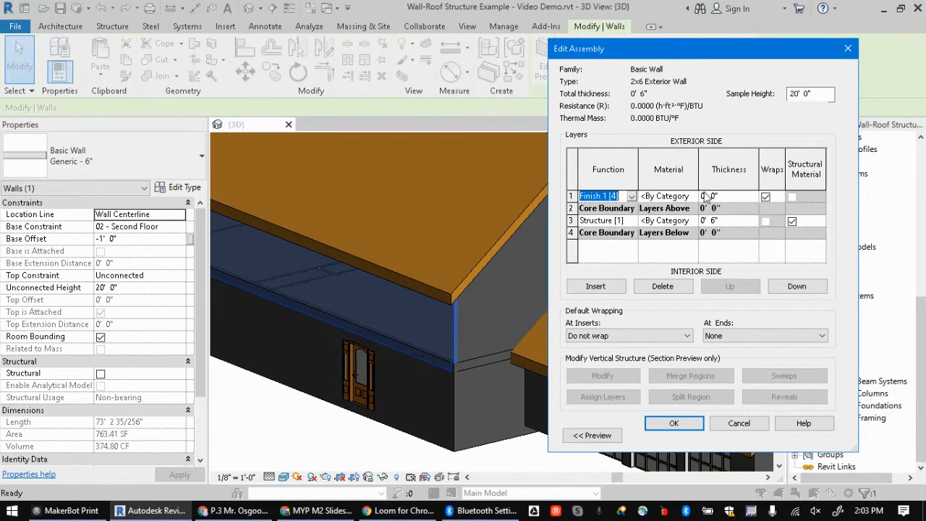
{"action": "left_click", "coordinate": [681, 200]}
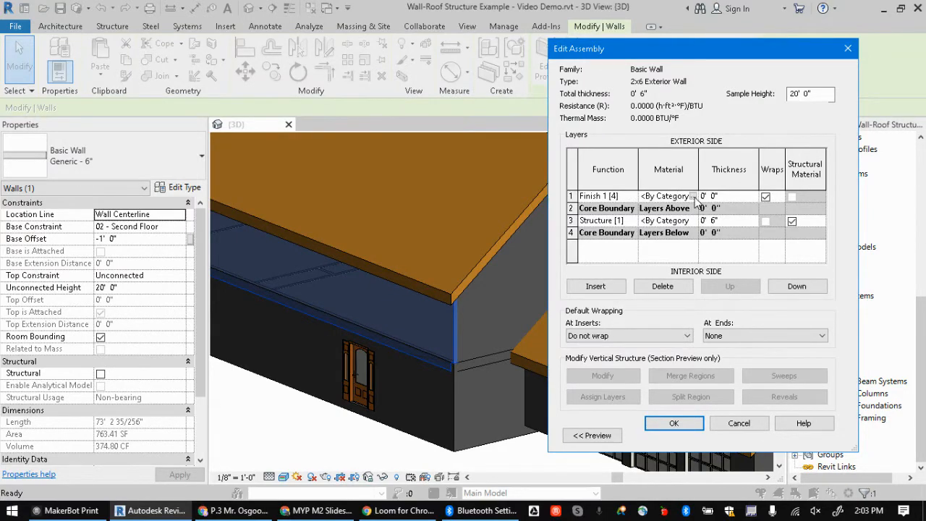
{"action": "left_click", "coordinate": [630, 197]}
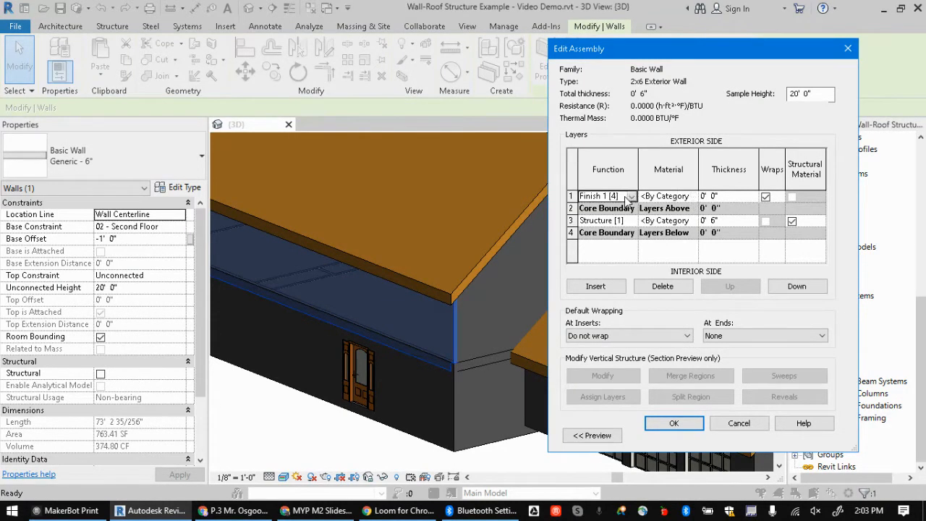
Open the material selection for the Finish 1 layer and search the project materials for "siding".
{"action": "left_click", "coordinate": [693, 196]}
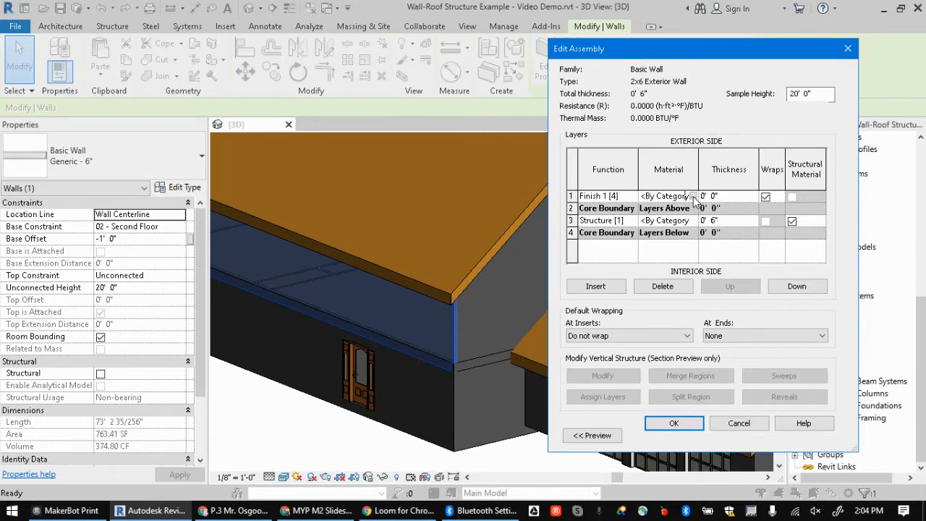
{"action": "left_click", "coordinate": [693, 196]}
{"action": "left_click", "coordinate": [693, 196]}
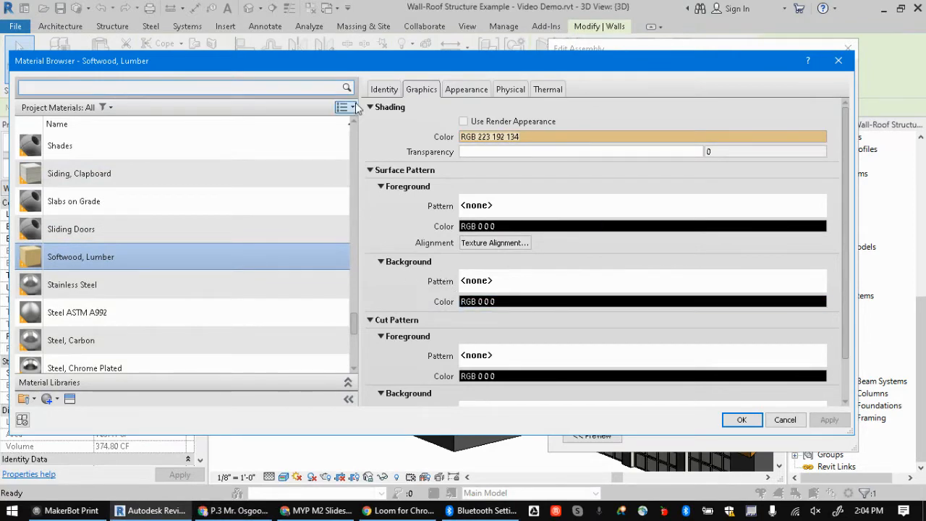
{"action": "left_click", "coordinate": [348, 399]}
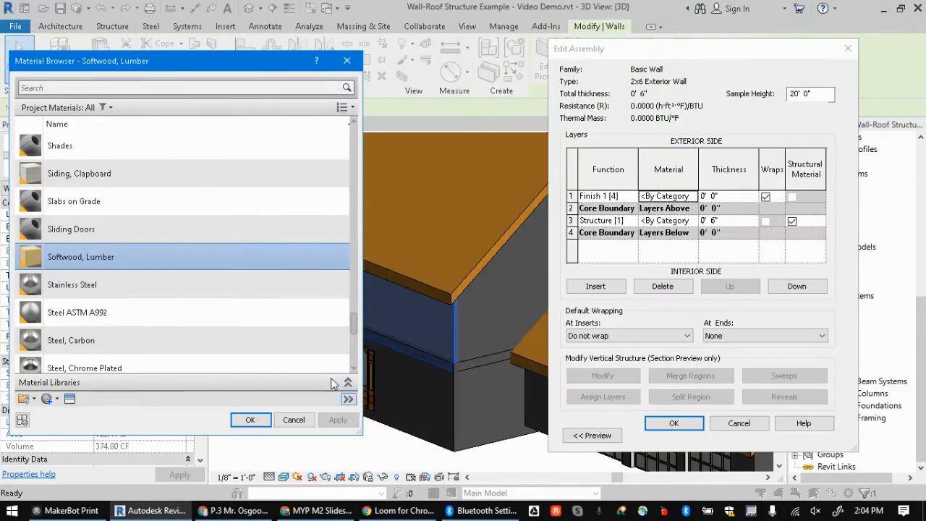
{"action": "scroll", "coordinate": [342, 361], "scroll_direction": "down", "scroll_amount": 1}
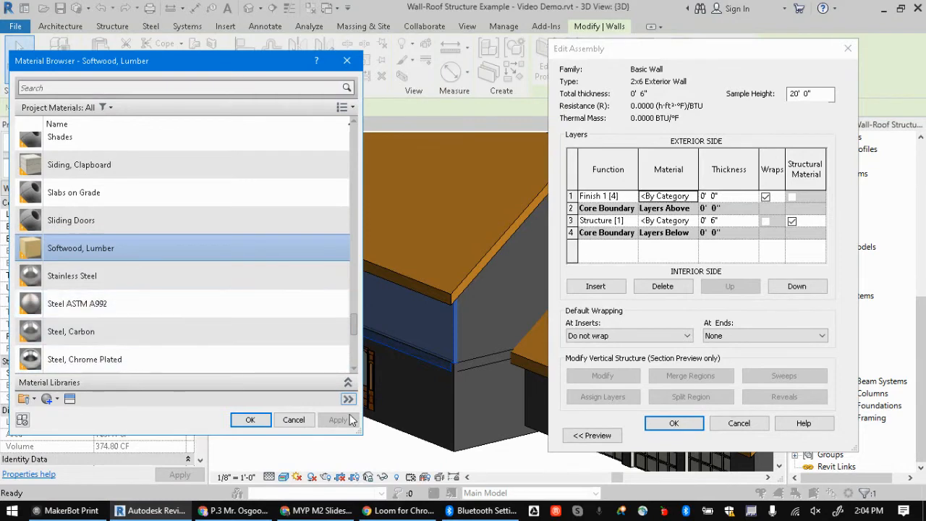
{"action": "left_click", "coordinate": [349, 399]}
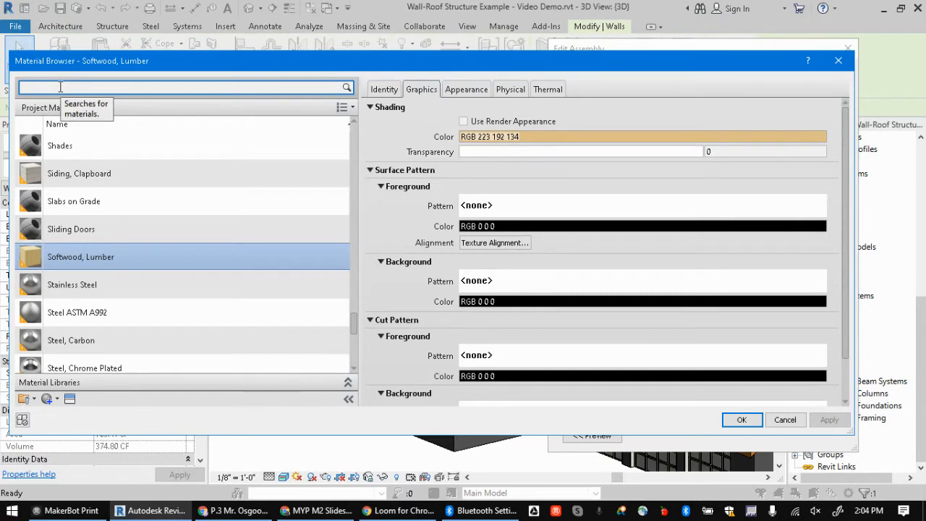
{"action": "key", "text": "Return"}
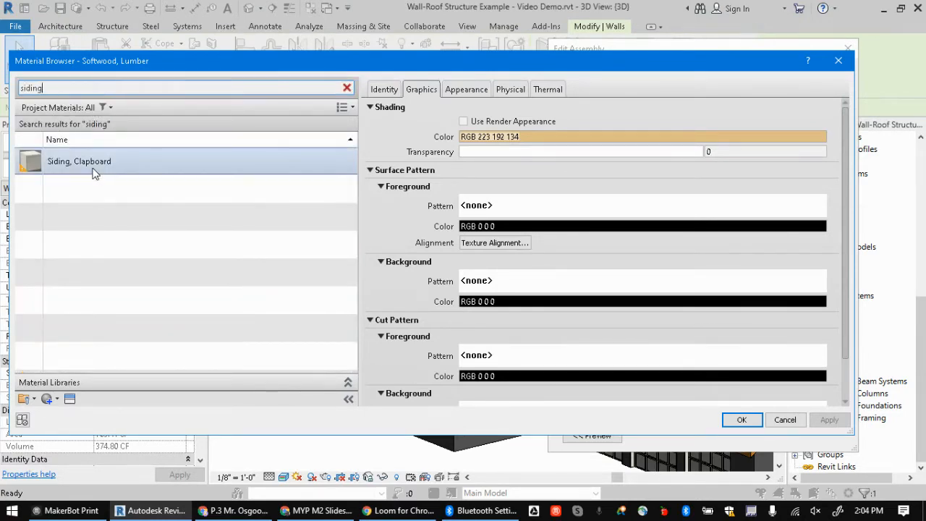
{"action": "left_click", "coordinate": [74, 164]}
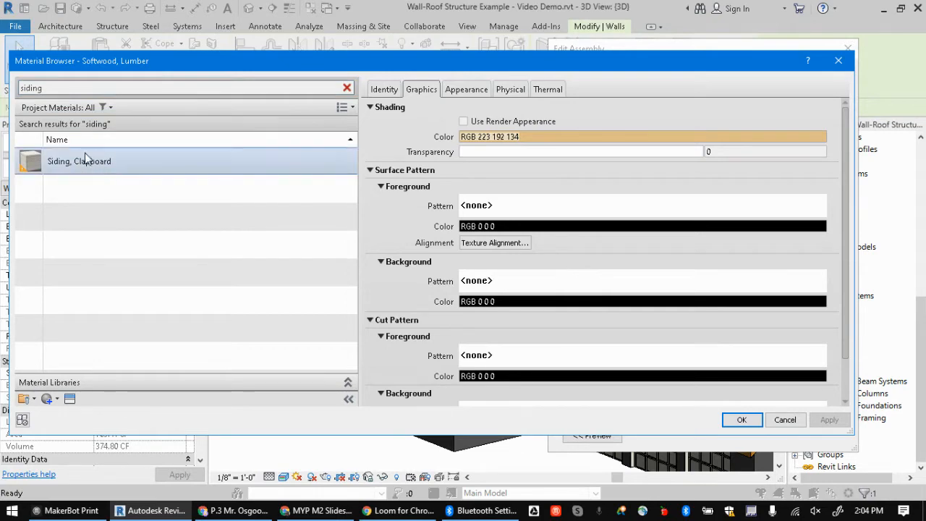
{"action": "left_click", "coordinate": [56, 88]}
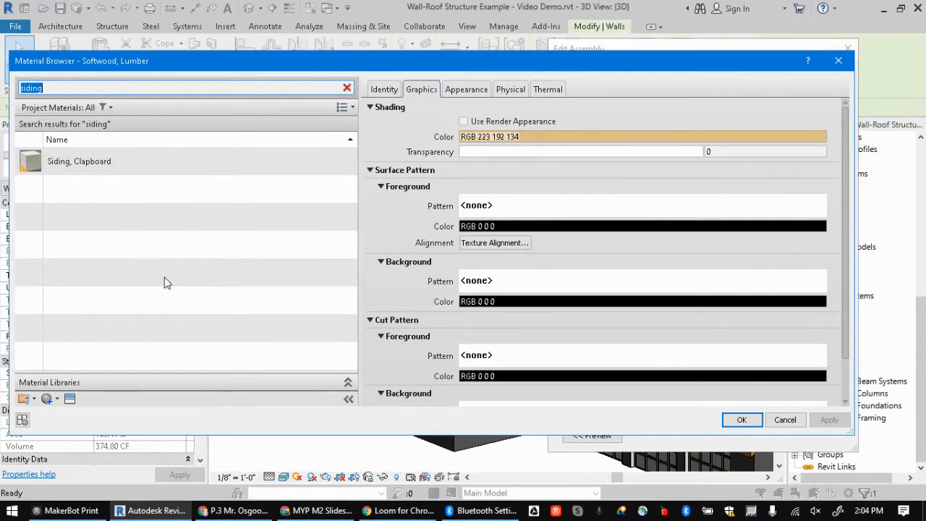
Expand the material libraries and add the Wood Shake material from the siding results to the project.
{"action": "left_click", "coordinate": [348, 382]}
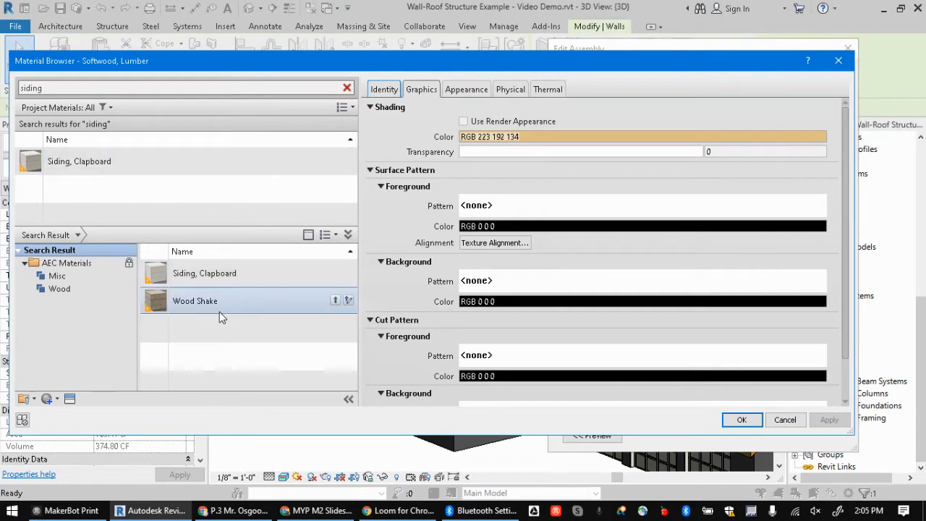
{"action": "mouse_move", "coordinate": [163, 310]}
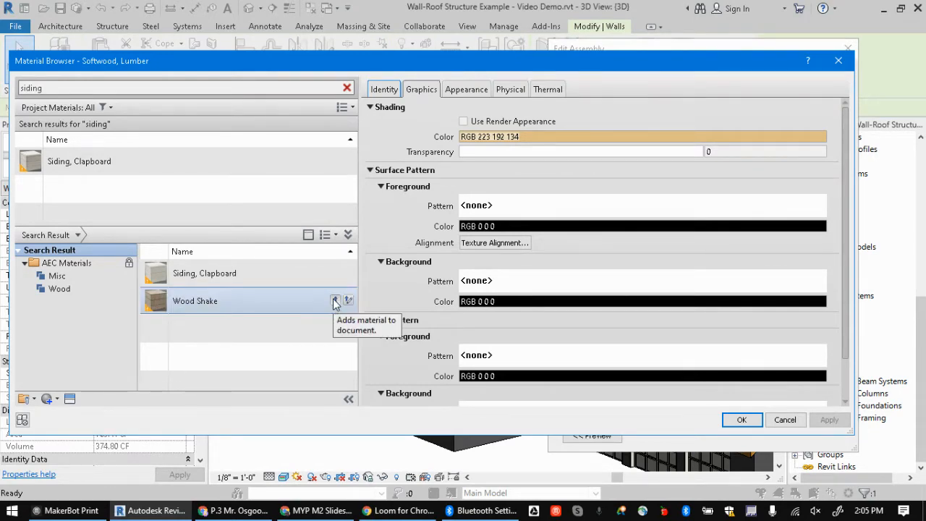
{"action": "left_click", "coordinate": [334, 301]}
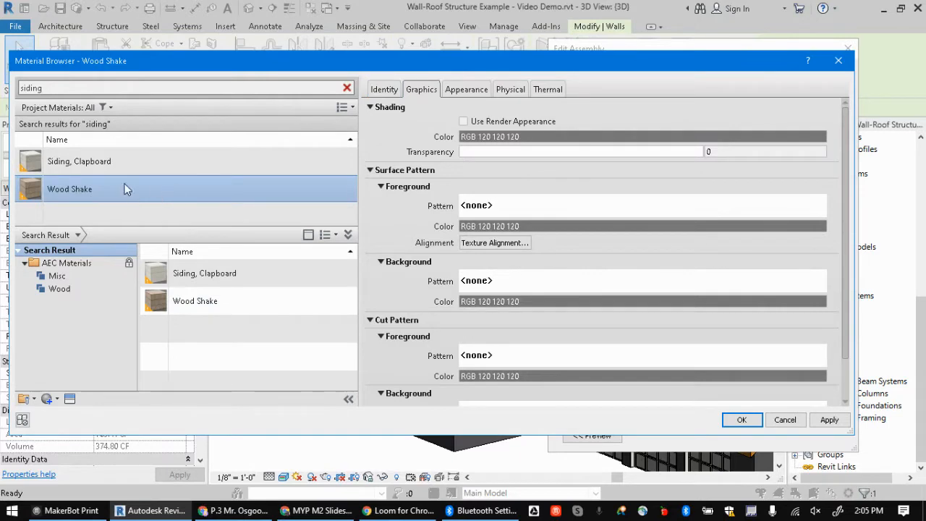
{"action": "right_click", "coordinate": [97, 189]}
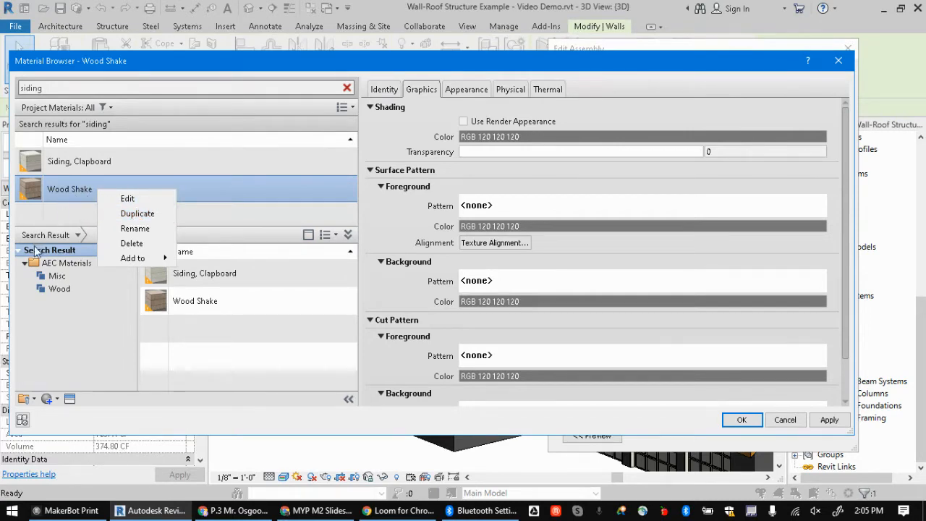
{"action": "left_click", "coordinate": [73, 213]}
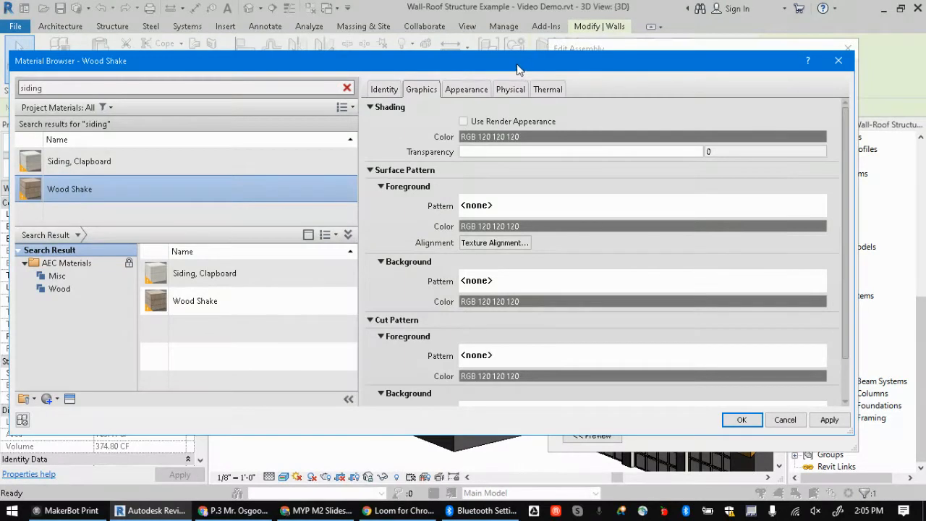
Set the Wood Shake appearance to an image fade of 58 and the color RGB 60 32 191.
{"action": "left_click", "coordinate": [467, 89]}
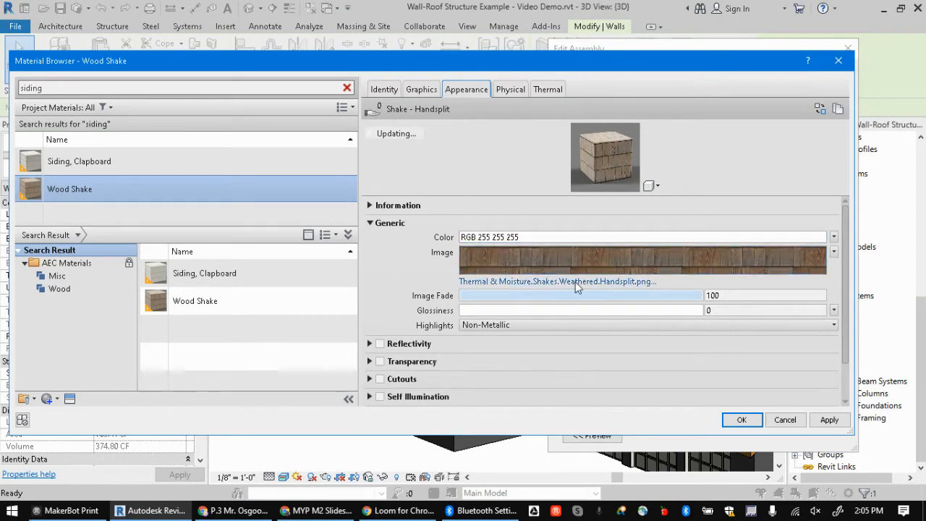
{"action": "left_click_drag", "start_coordinate": [697, 297], "coordinate": [600, 295]}
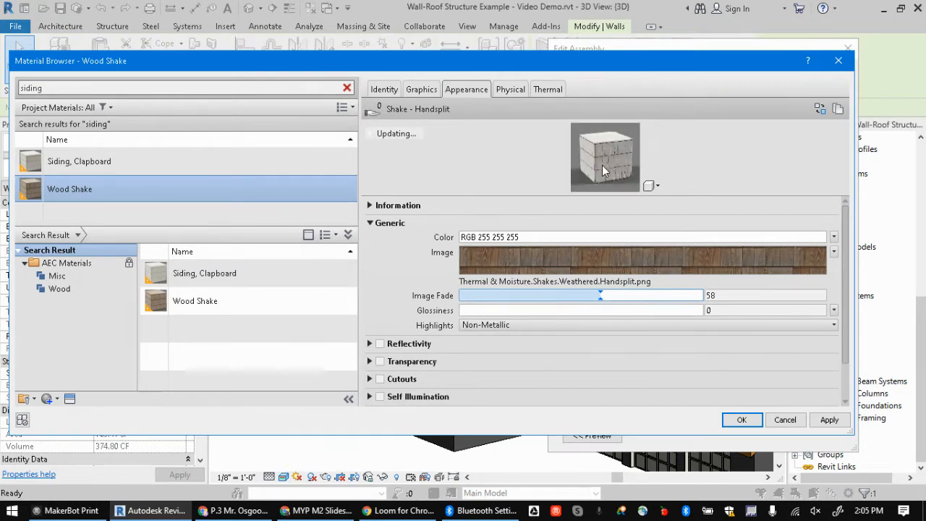
{"action": "left_click", "coordinate": [522, 238]}
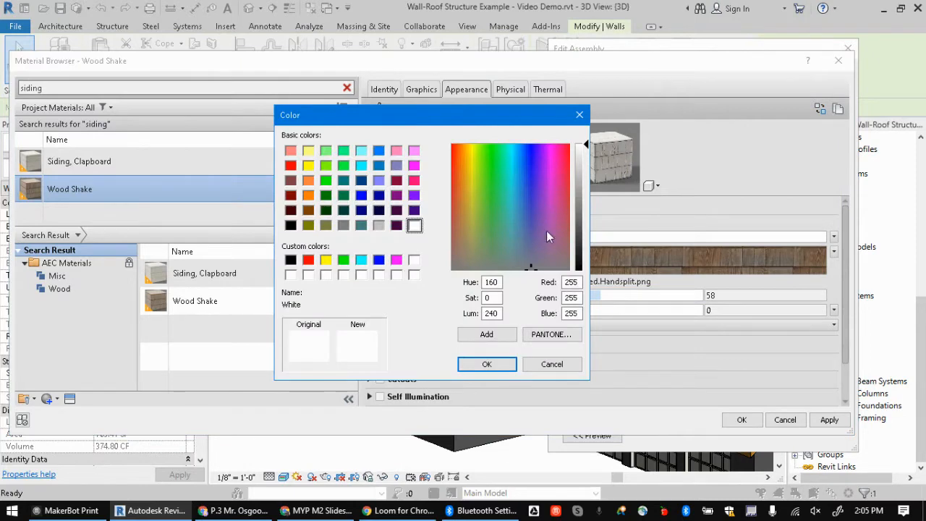
{"action": "left_click", "coordinate": [522, 157]}
{"action": "left_click_drag", "start_coordinate": [522, 157], "coordinate": [583, 217]}
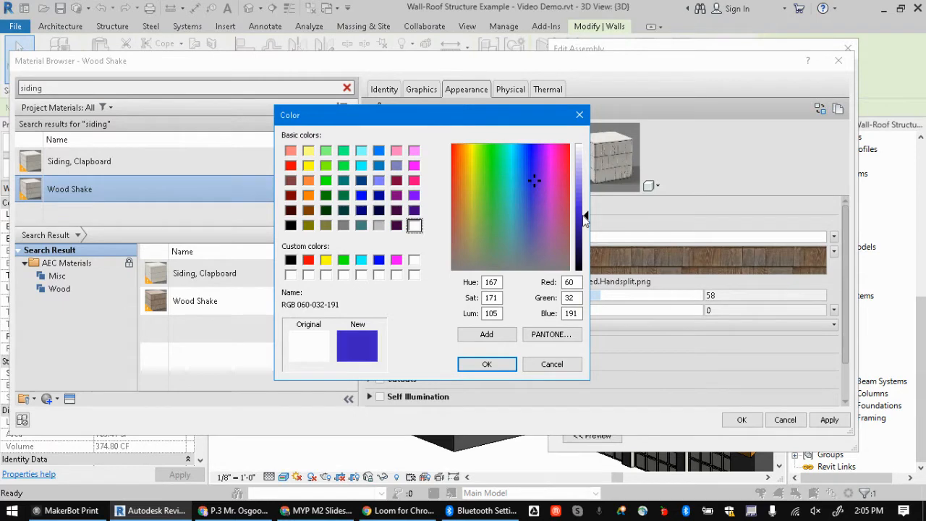
{"action": "left_click", "coordinate": [483, 364]}
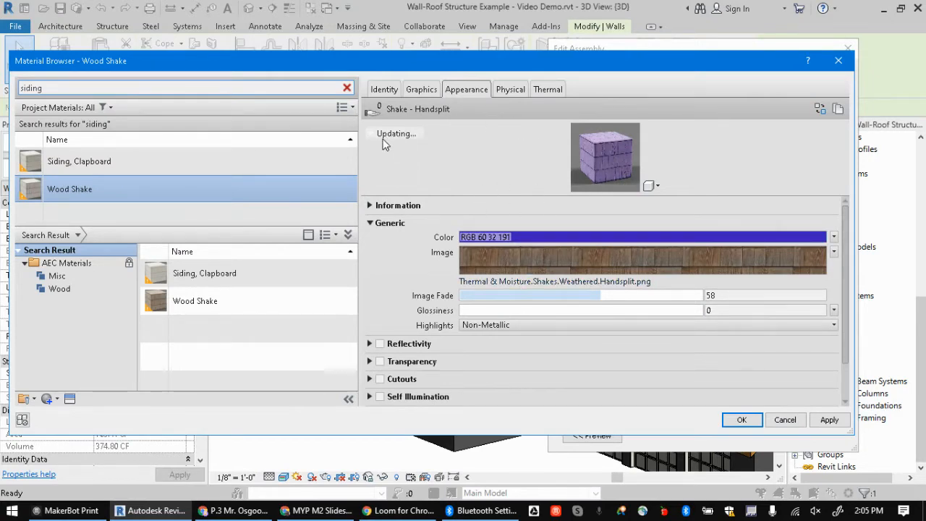
Assign Wood Shake to the Finish 1 layer and set that layer's thickness to 1/2".
{"action": "right_click", "coordinate": [96, 189]}
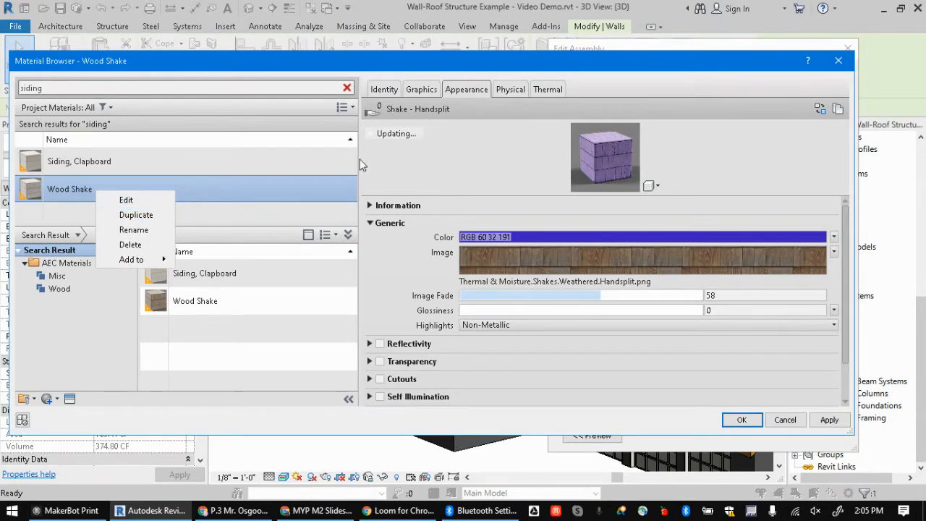
{"action": "left_click", "coordinate": [474, 167]}
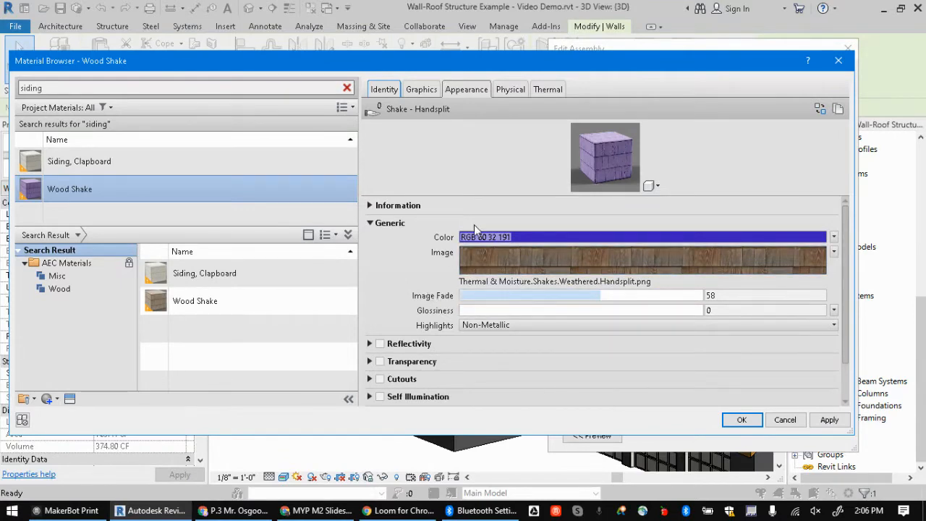
{"action": "left_click", "coordinate": [741, 420]}
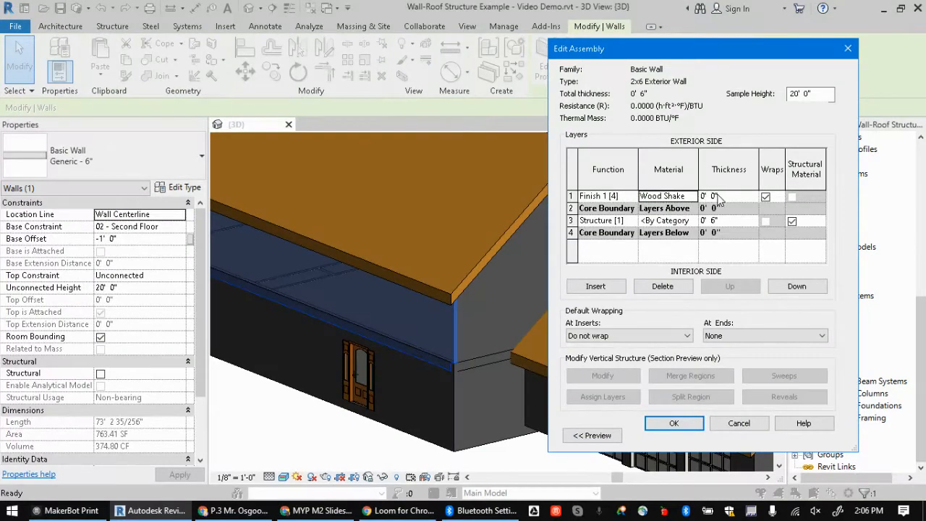
{"action": "left_click", "coordinate": [729, 197]}
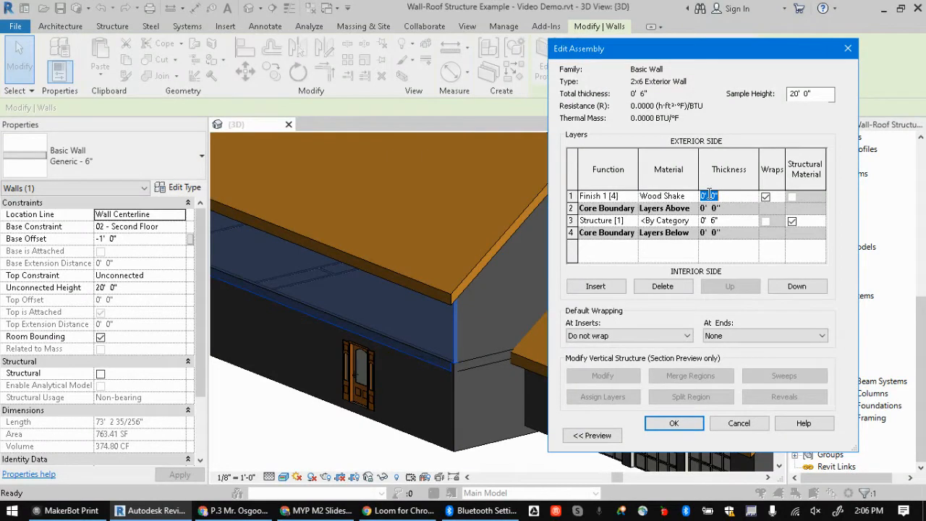
{"action": "type", "text": ".5\""}
{"action": "key", "text": "Tab"}
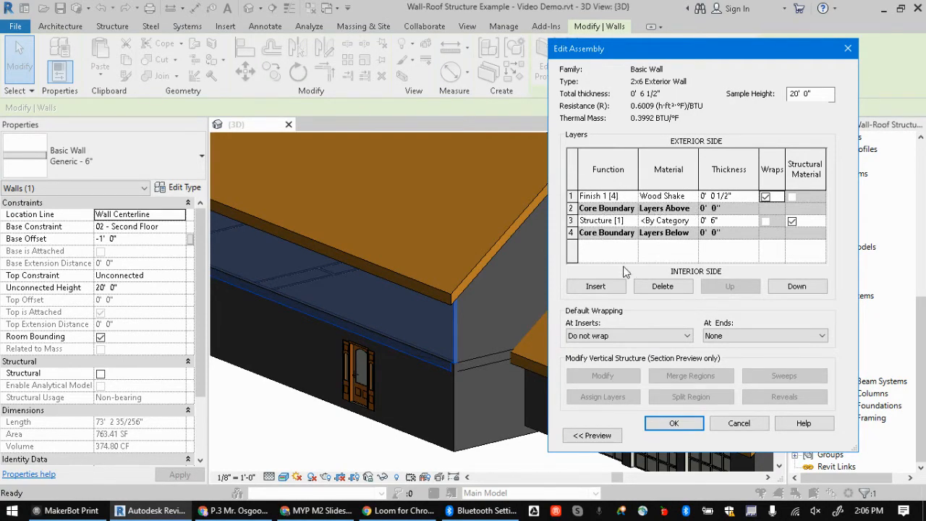
Insert a Structure [1] layer between the Wood Shake finish and the core boundary, with a thickness of 1/2".
{"action": "left_click", "coordinate": [603, 286]}
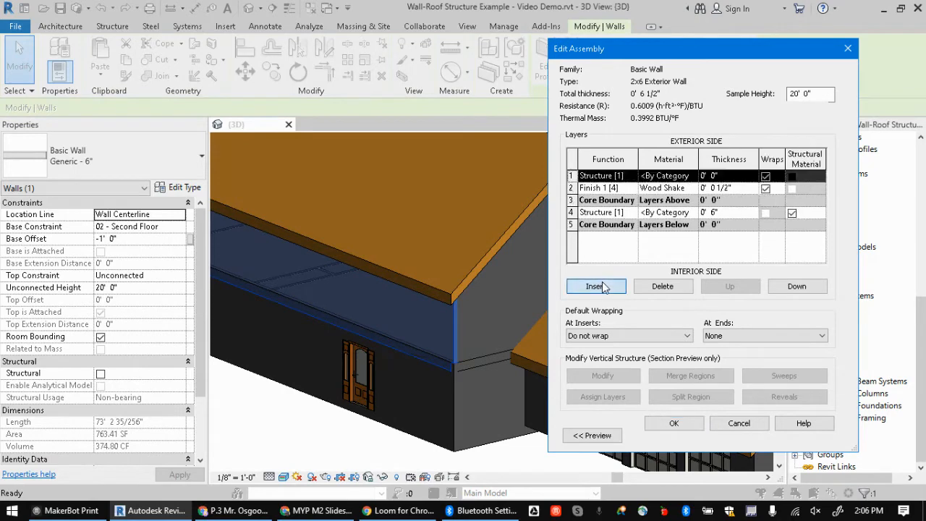
{"action": "left_click", "coordinate": [797, 286]}
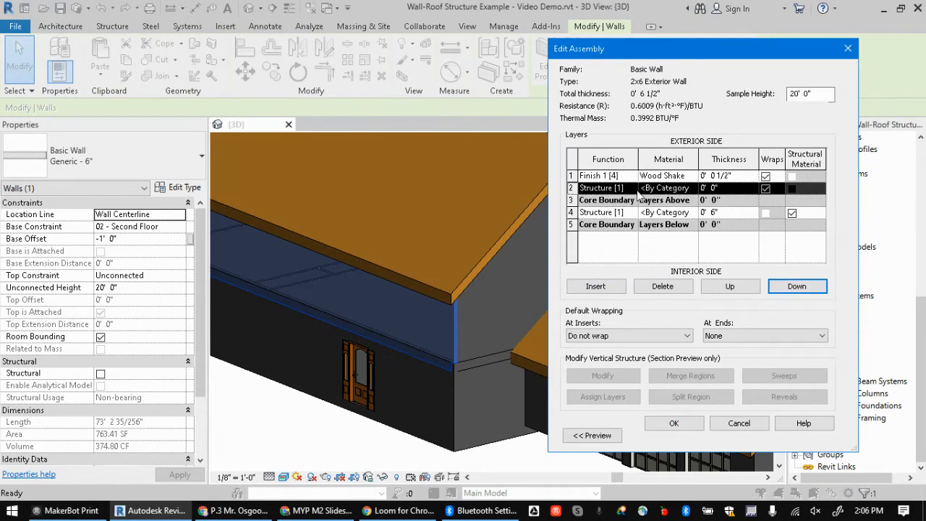
{"action": "left_click", "coordinate": [630, 191]}
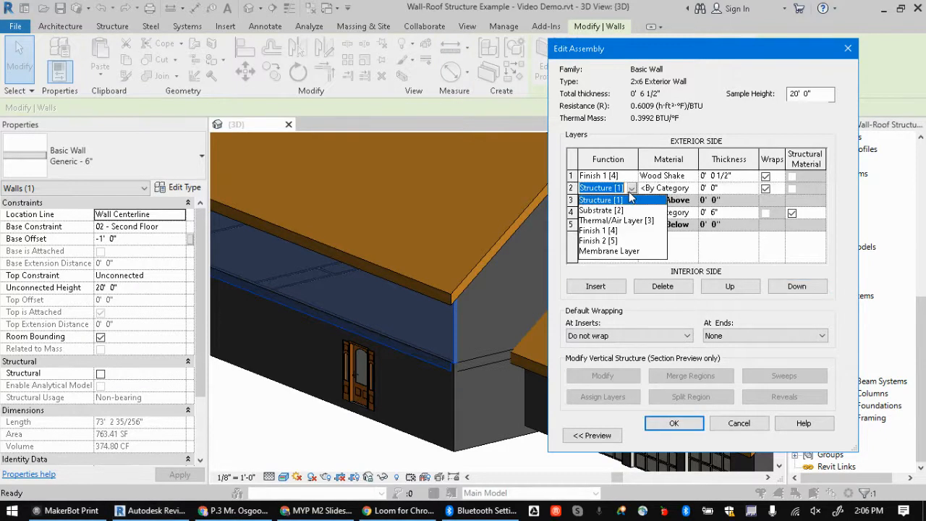
{"action": "left_click", "coordinate": [728, 257]}
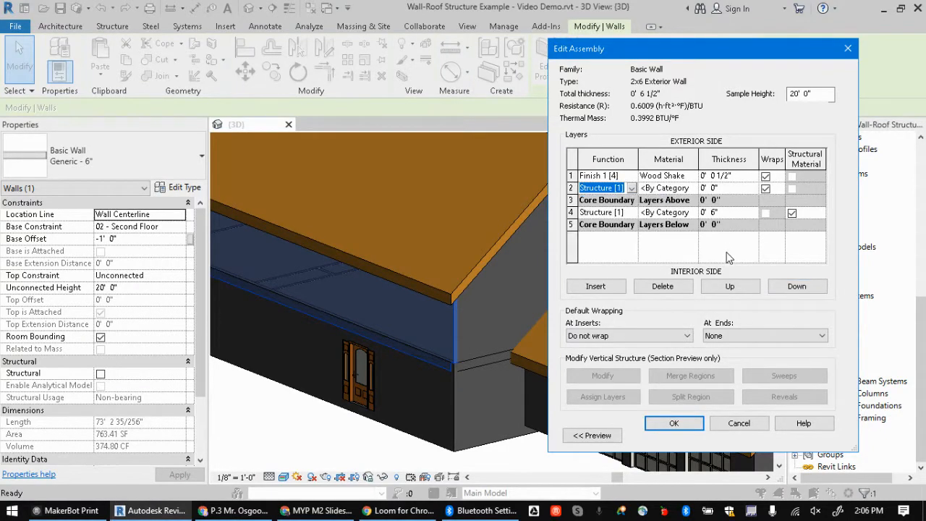
{"action": "left_click", "coordinate": [722, 191]}
{"action": "key", "text": "BackSpace"}
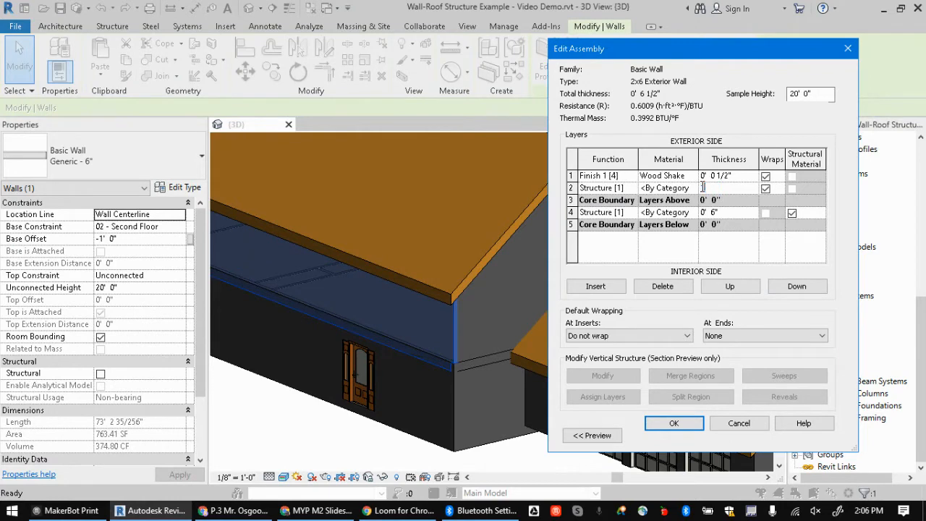
{"action": "left_click", "coordinate": [656, 234]}
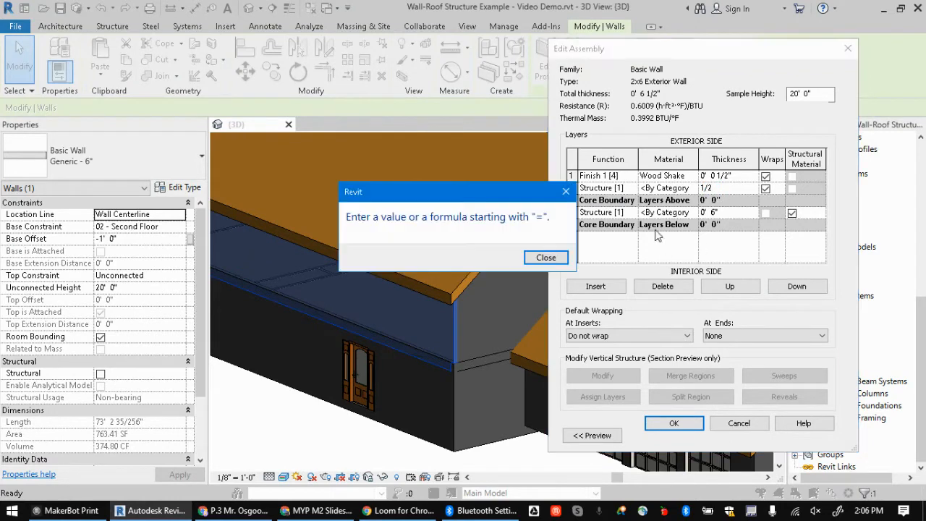
{"action": "left_click", "coordinate": [541, 254]}
{"action": "key", "text": "Tab"}
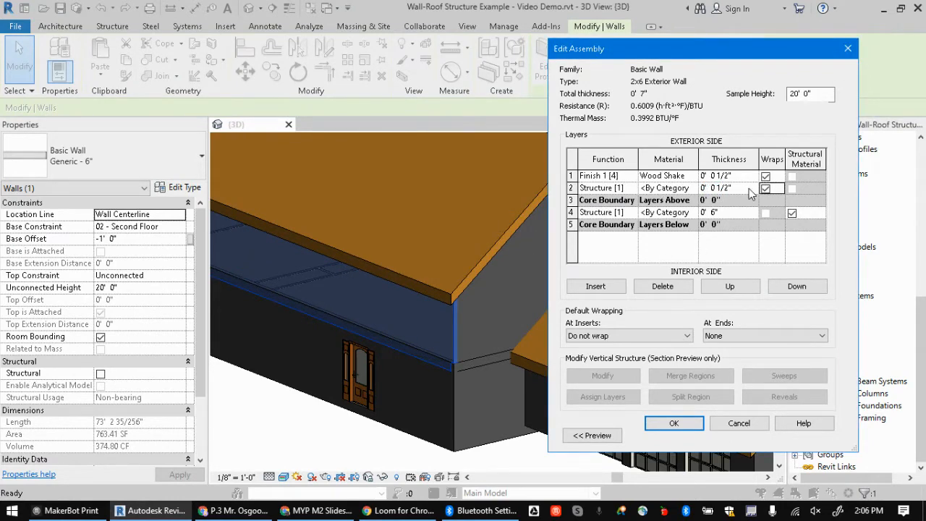
Search the materials for "plywood" and assign Plywood, Sheathing to the new exterior structure layer.
{"action": "left_click", "coordinate": [673, 188]}
{"action": "left_click", "coordinate": [693, 188]}
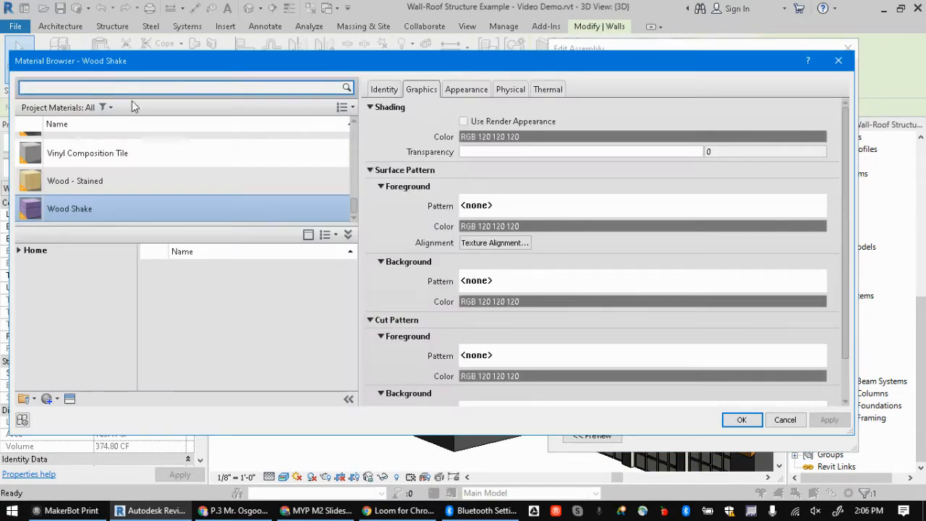
{"action": "type", "text": "ply"}
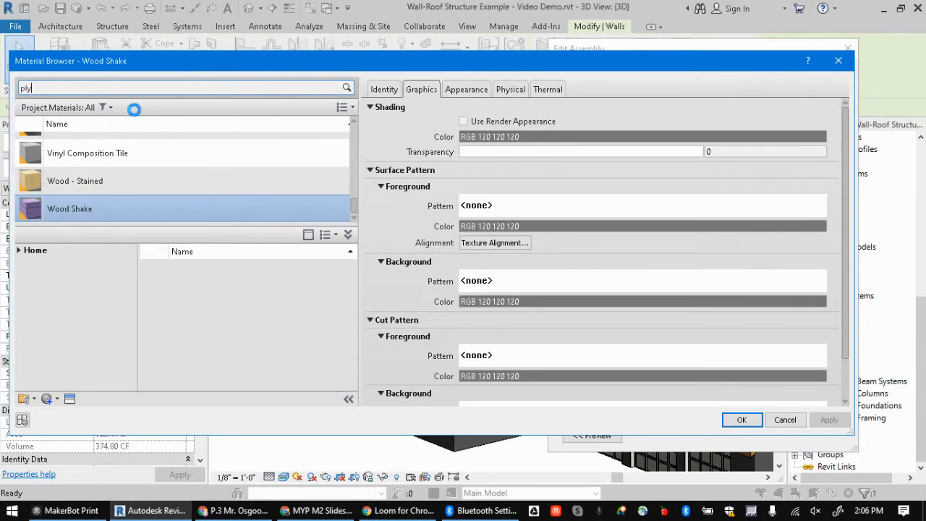
{"action": "type", "text": "wood"}
{"action": "key", "text": "Return"}
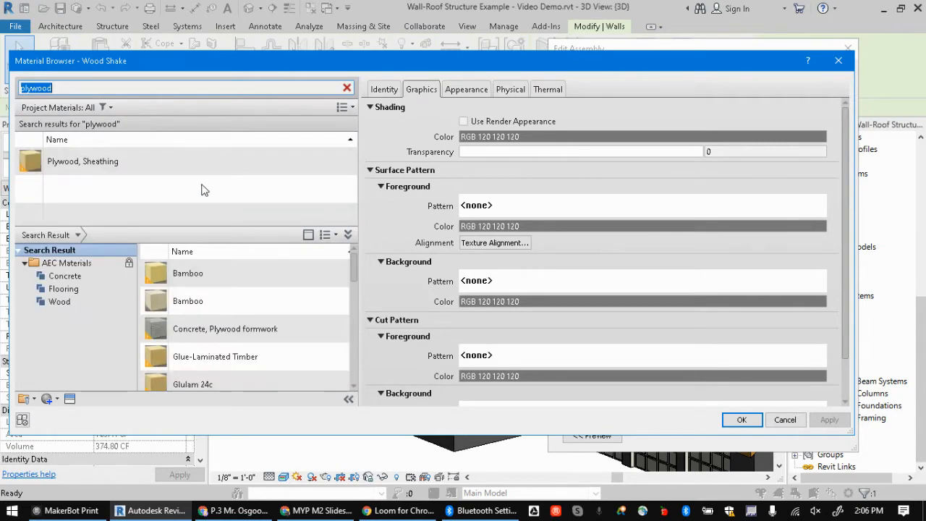
{"action": "left_click", "coordinate": [56, 170]}
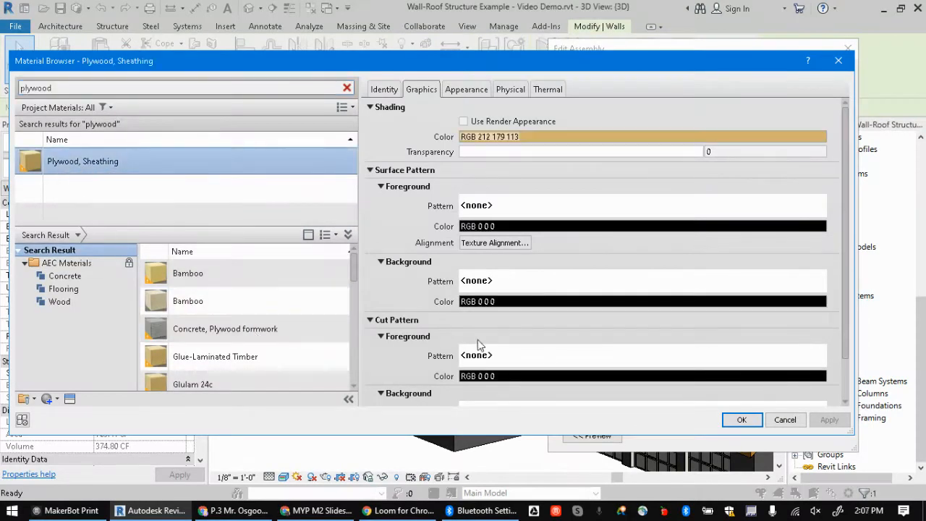
{"action": "left_click", "coordinate": [742, 420]}
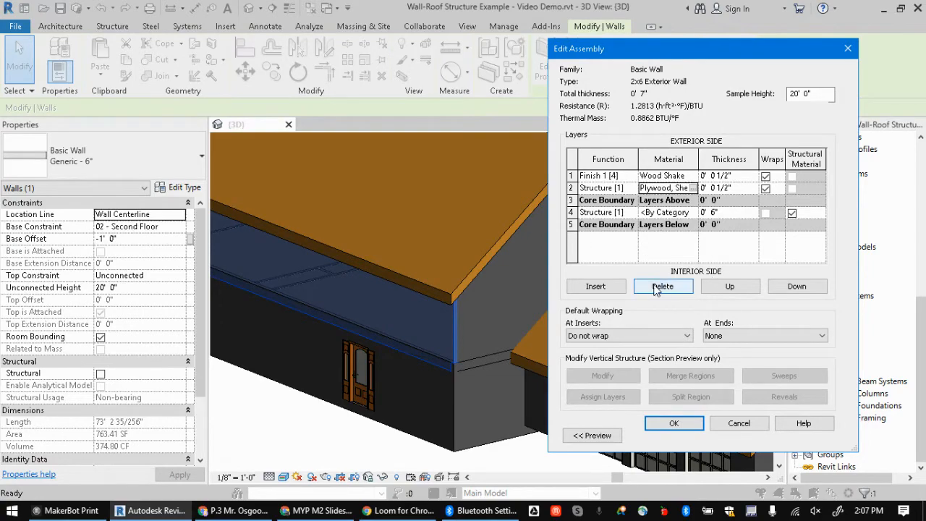
Insert another layer on the interior side of the lower core boundary and set its function to Finish 2 [5].
{"action": "left_click", "coordinate": [616, 288]}
{"action": "left_click", "coordinate": [795, 287]}
{"action": "left_click", "coordinate": [795, 287]}
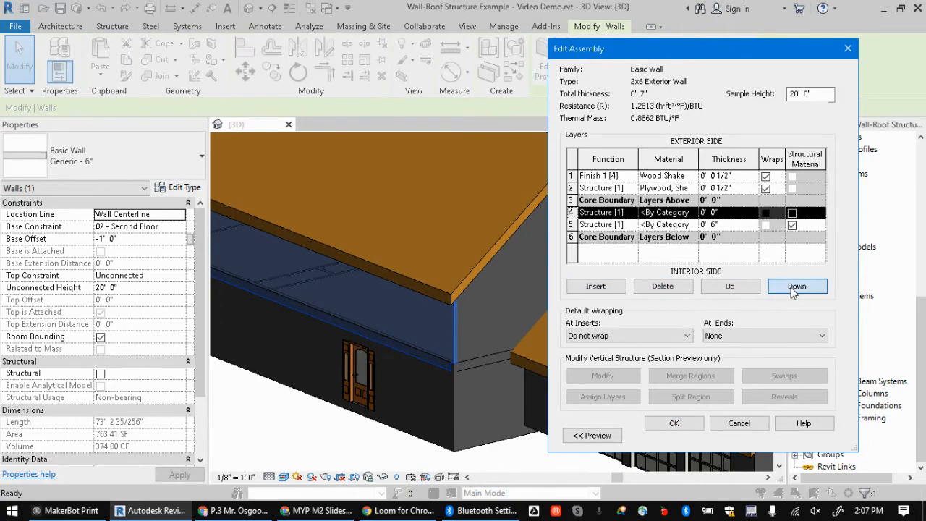
{"action": "left_click", "coordinate": [795, 287]}
{"action": "left_click", "coordinate": [795, 288]}
{"action": "left_click", "coordinate": [623, 238]}
{"action": "left_click", "coordinate": [632, 237]}
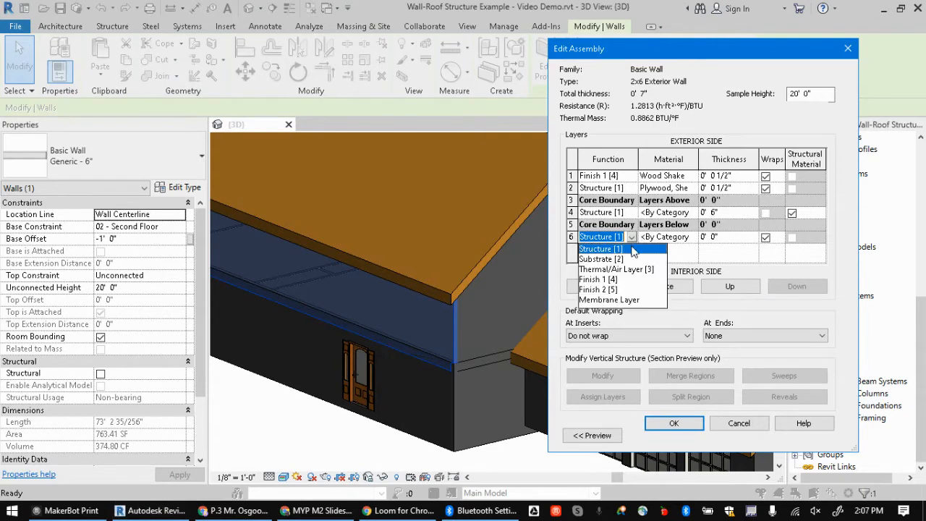
{"action": "left_click", "coordinate": [604, 289]}
Search the materials for "gyp" and assign Gypsum Wall Board to the Finish 2 layer.
{"action": "left_click", "coordinate": [683, 237]}
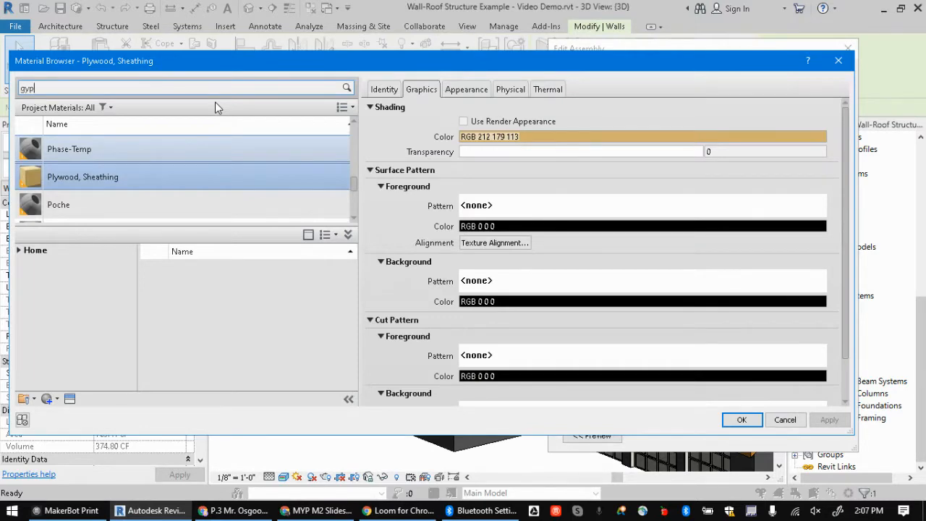
{"action": "type", "text": "gypsym"}
{"action": "key", "text": "Return"}
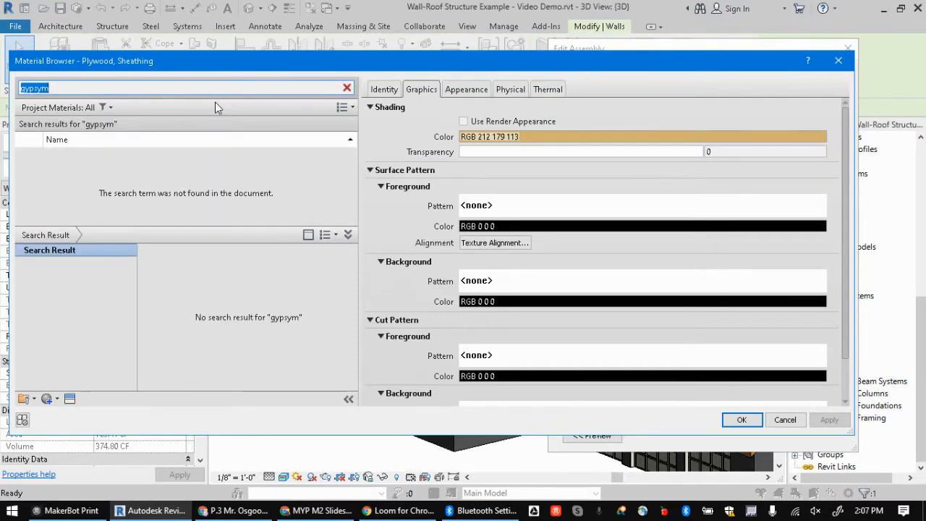
{"action": "type", "text": "gyp"}
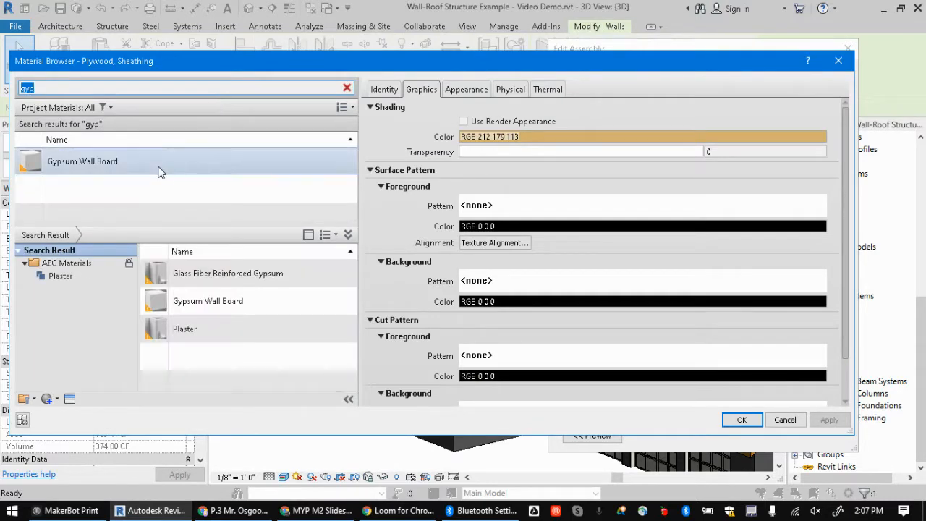
{"action": "left_click", "coordinate": [159, 167]}
{"action": "left_click", "coordinate": [741, 420]}
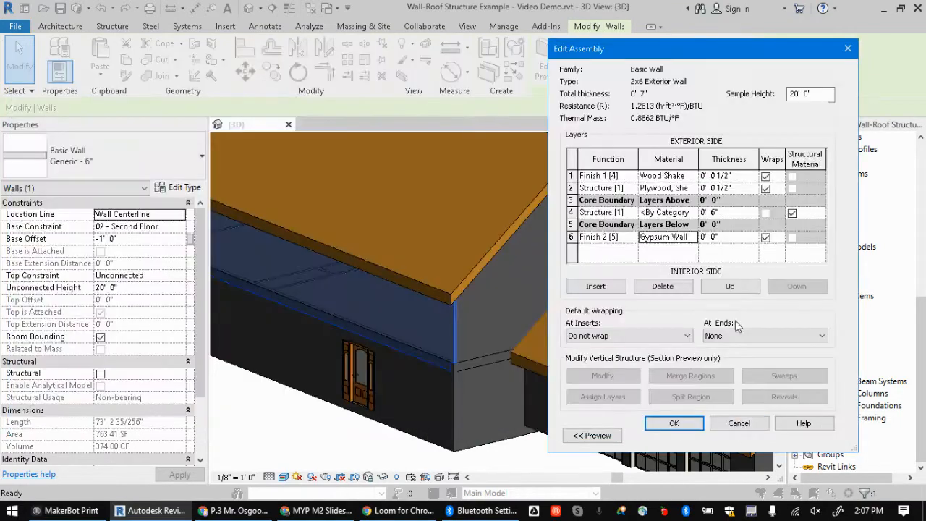
Set the Gypsum Wall Board layer's thickness to 1/2" and accept the wall assembly and type properties.
{"action": "left_click", "coordinate": [729, 239]}
{"action": "type", "text": "1/"}
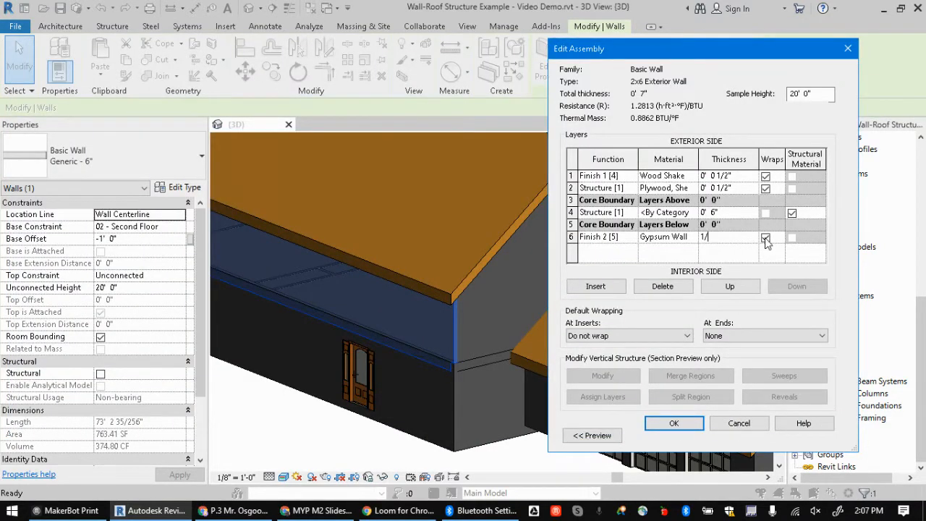
{"action": "type", "text": "2"}
{"action": "left_click", "coordinate": [765, 238]}
{"action": "type", "text": "\""}
{"action": "key", "text": "Tab"}
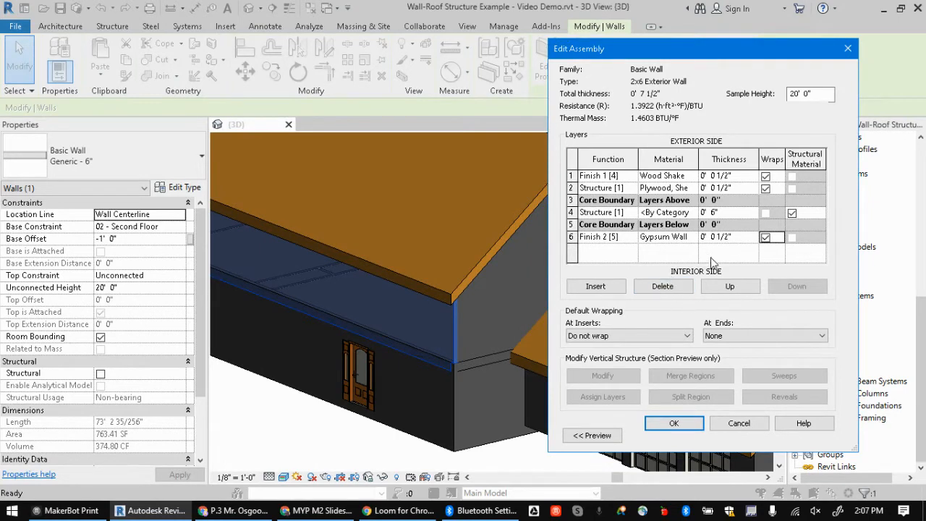
{"action": "left_click", "coordinate": [674, 424]}
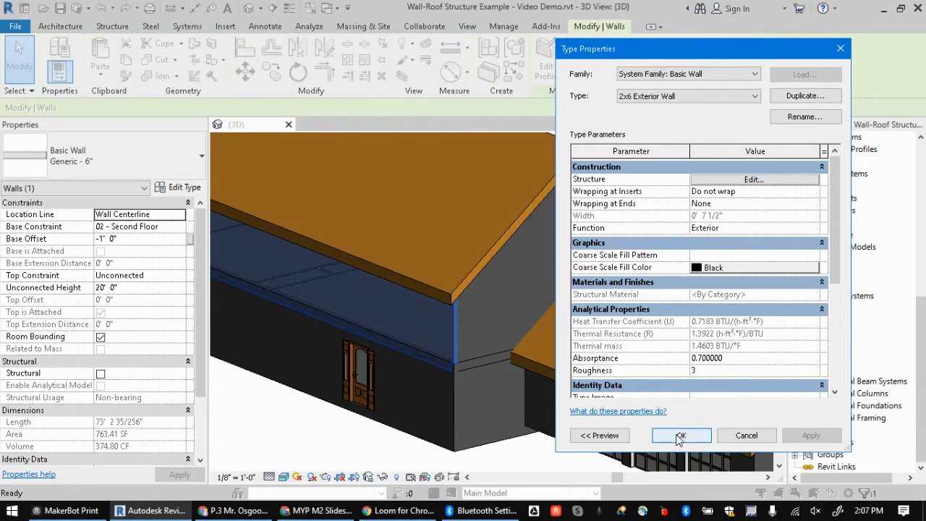
{"action": "left_click", "coordinate": [680, 435]}
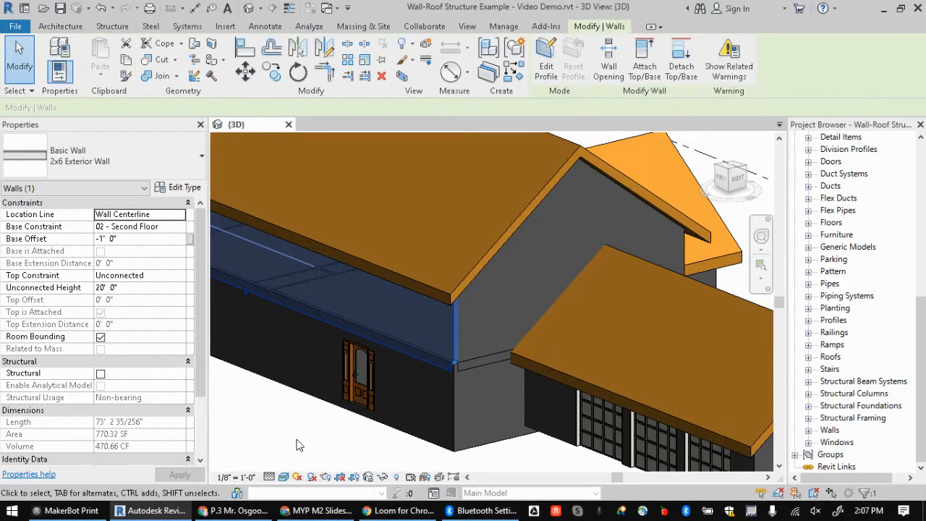
Examine the upper wall's siding in the 3D view and compare its wall type with that of the first-floor wall below.
{"action": "key", "text": "Escape"}
{"action": "scroll", "coordinate": [428, 325], "scroll_direction": "up", "scroll_amount": 3}
{"action": "scroll", "coordinate": [463, 353], "scroll_direction": "up", "scroll_amount": 4}
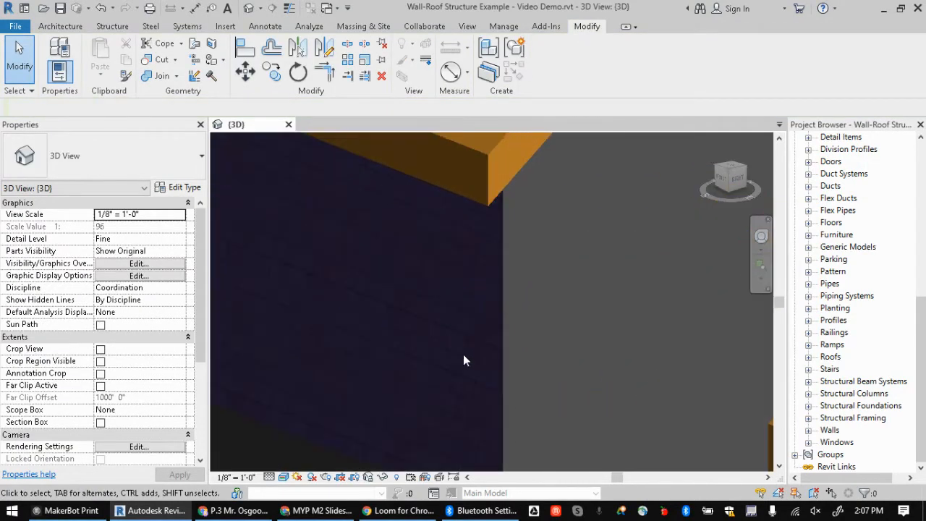
{"action": "scroll", "coordinate": [460, 354], "scroll_direction": "down", "scroll_amount": 6}
{"action": "scroll", "coordinate": [468, 374], "scroll_direction": "down", "scroll_amount": 3}
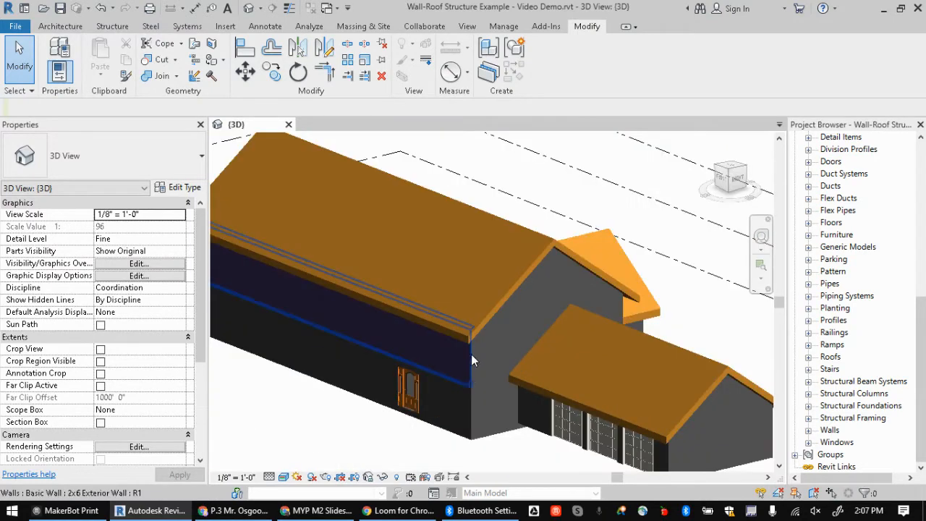
{"action": "left_click", "coordinate": [469, 358]}
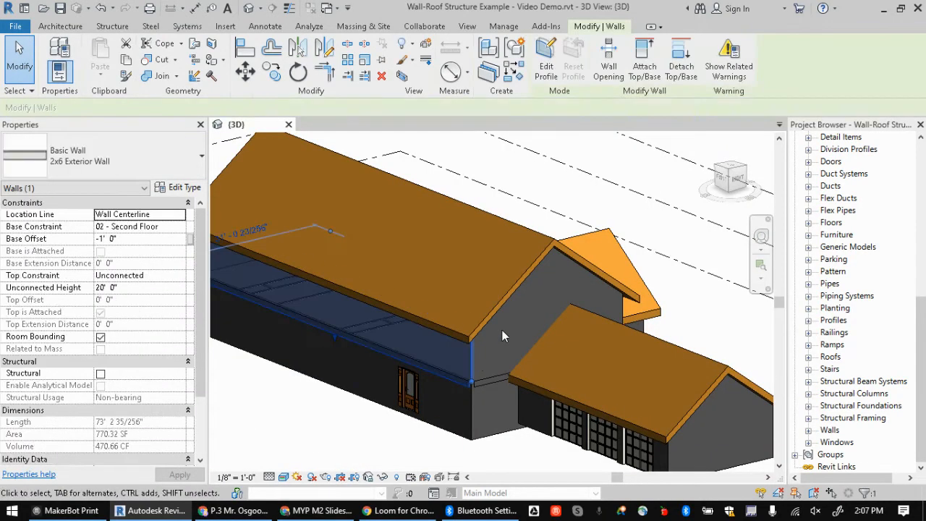
{"action": "left_click", "coordinate": [235, 428]}
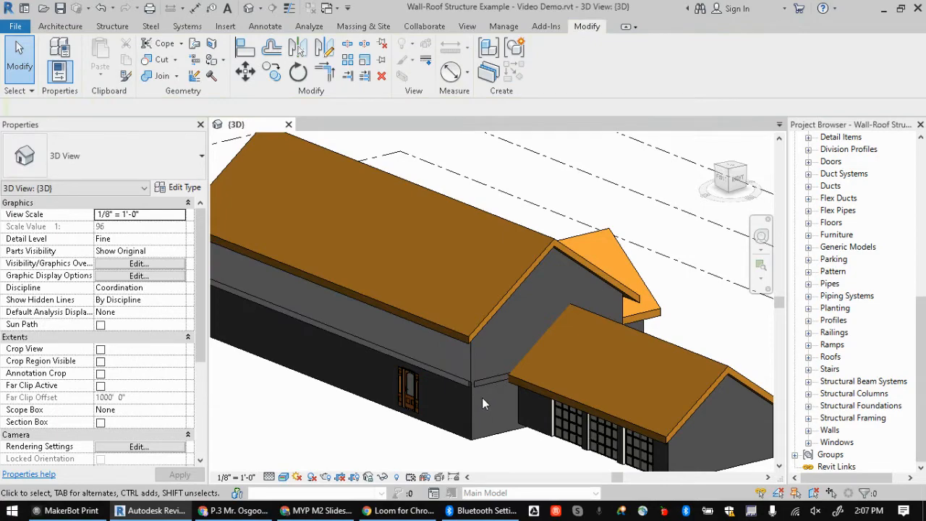
{"action": "scroll", "coordinate": [460, 365], "scroll_direction": "up", "scroll_amount": 3}
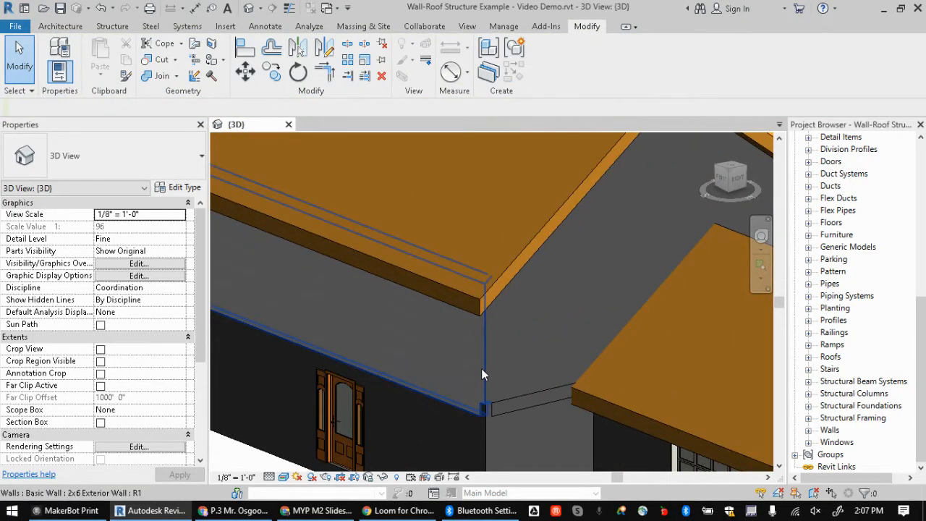
{"action": "left_click", "coordinate": [481, 373]}
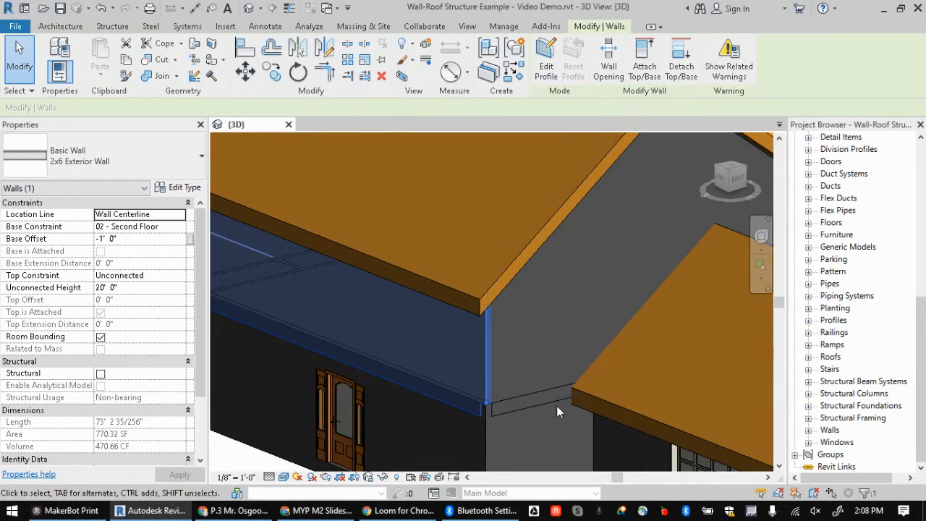
{"action": "scroll", "coordinate": [500, 378], "scroll_direction": "down", "scroll_amount": 3}
{"action": "left_click", "coordinate": [396, 445]}
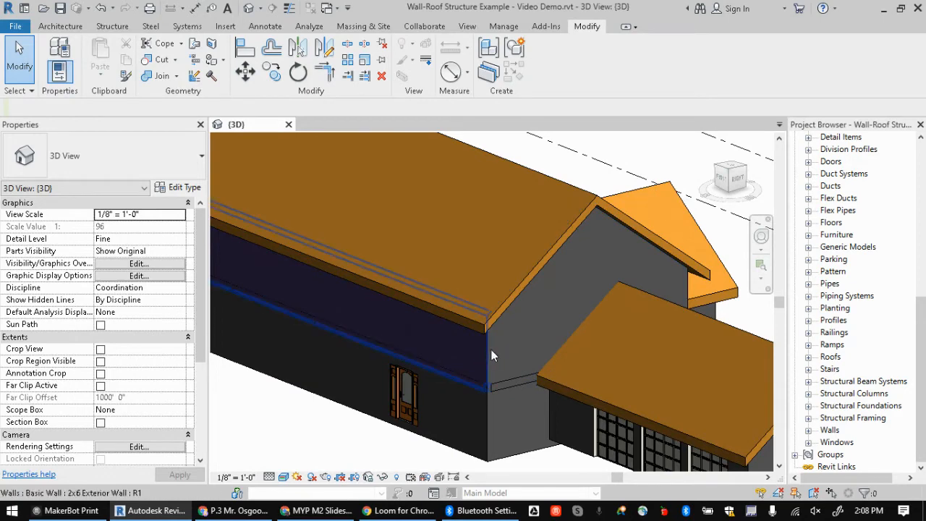
{"action": "left_click", "coordinate": [486, 421]}
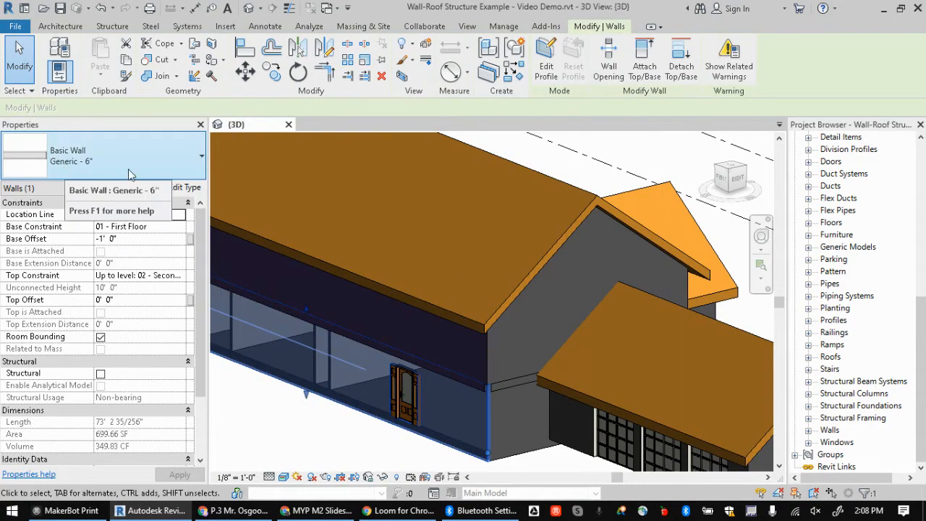
{"action": "left_click", "coordinate": [485, 355]}
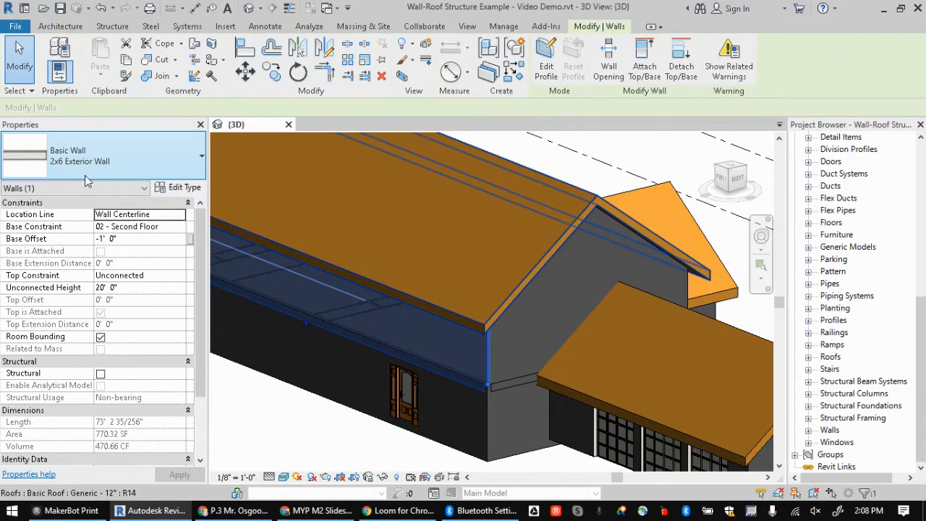
{"action": "left_click", "coordinate": [292, 415]}
Select all instances in the entire project of the first-floor wall's Generic - 6" type.
{"action": "left_click", "coordinate": [488, 426]}
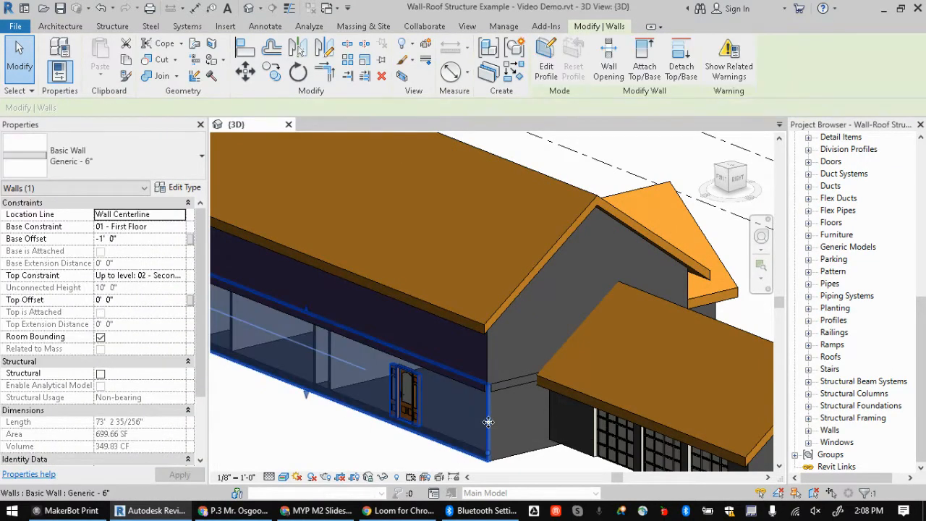
{"action": "right_click", "coordinate": [485, 425]}
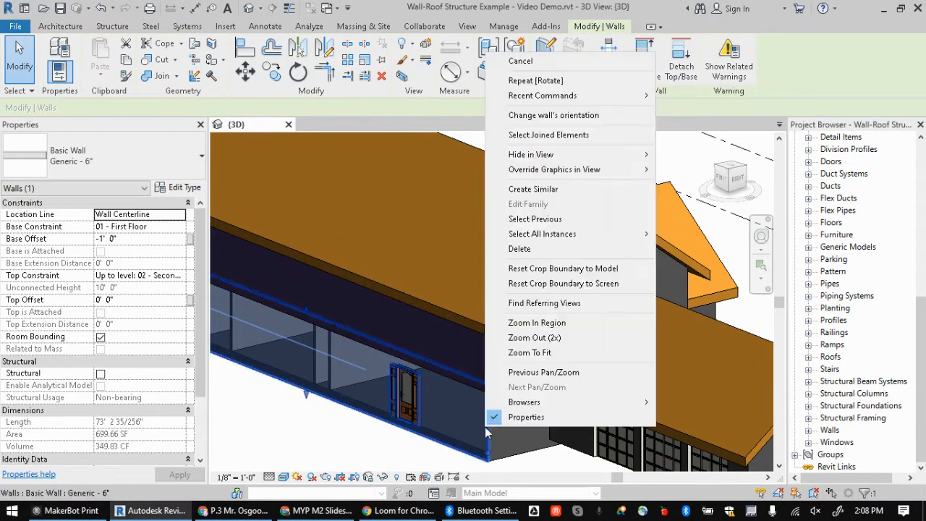
{"action": "mouse_move", "coordinate": [567, 152]}
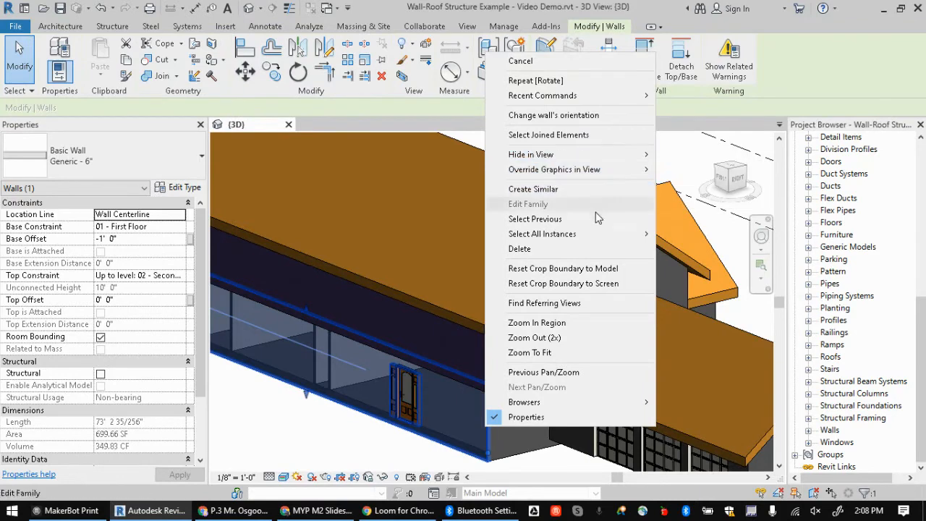
{"action": "mouse_move", "coordinate": [593, 236]}
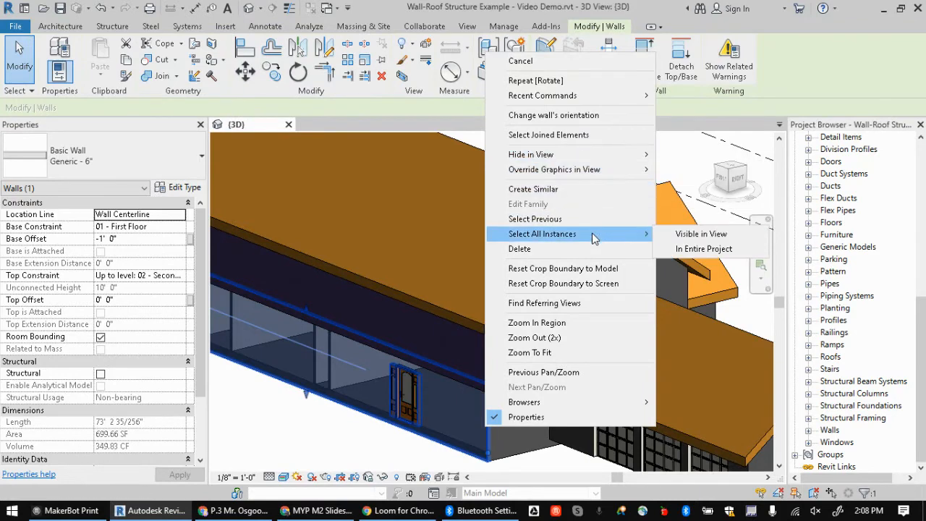
{"action": "left_click", "coordinate": [674, 251]}
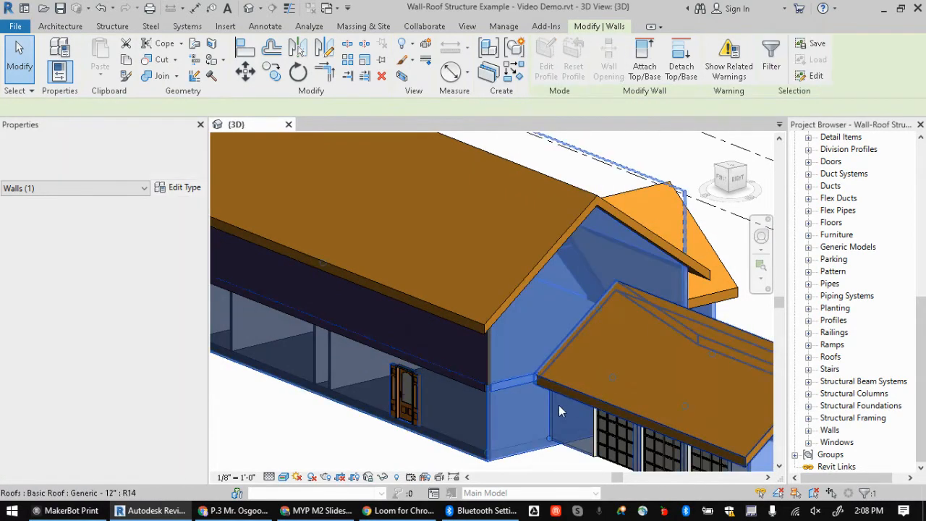
Change the selected walls to the 2x6 Exterior Wall type and clear the selection.
{"action": "scroll", "coordinate": [536, 389], "scroll_direction": "up", "scroll_amount": 1}
{"action": "scroll", "coordinate": [529, 388], "scroll_direction": "down", "scroll_amount": 2}
{"action": "scroll", "coordinate": [528, 389], "scroll_direction": "down", "scroll_amount": 1}
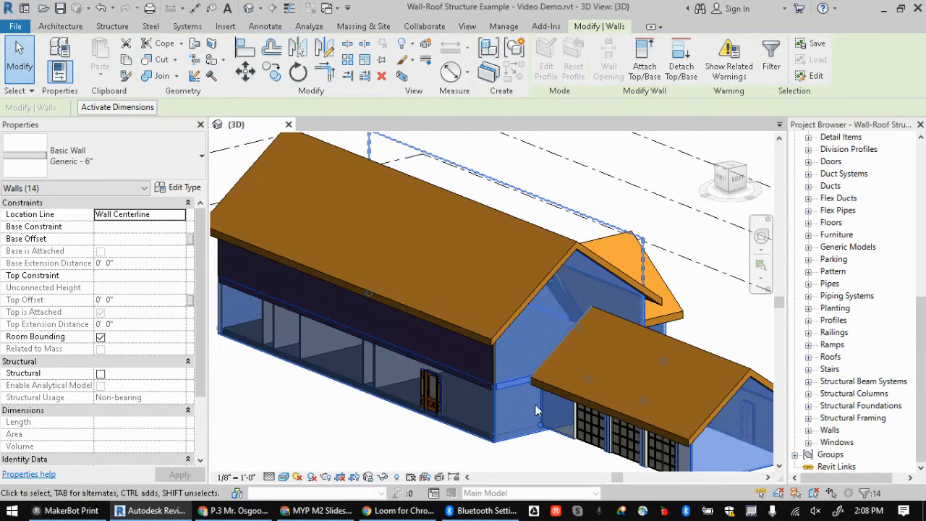
{"action": "scroll", "coordinate": [443, 426], "scroll_direction": "down", "scroll_amount": 1}
{"action": "scroll", "coordinate": [413, 364], "scroll_direction": "up", "scroll_amount": 2}
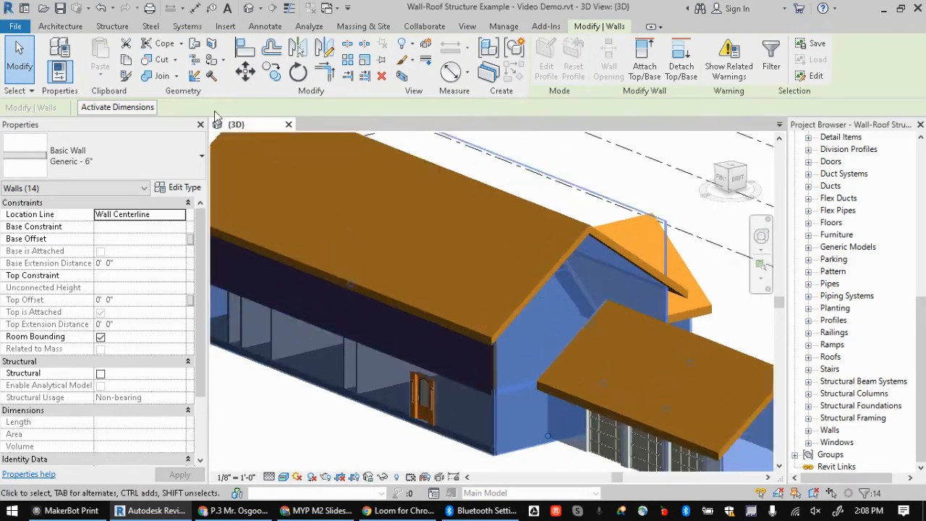
{"action": "left_click", "coordinate": [192, 165]}
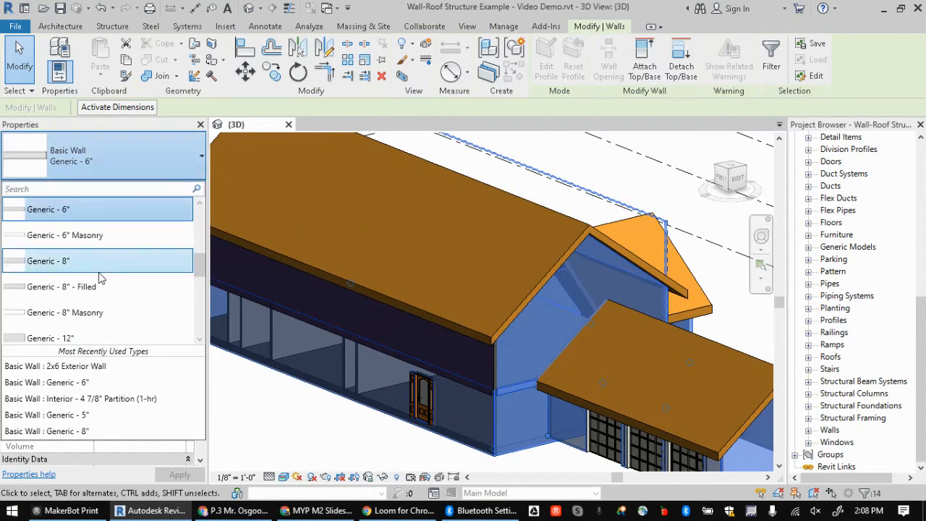
{"action": "scroll", "coordinate": [100, 286], "scroll_direction": "down", "scroll_amount": 1}
{"action": "scroll", "coordinate": [100, 282], "scroll_direction": "up", "scroll_amount": 5}
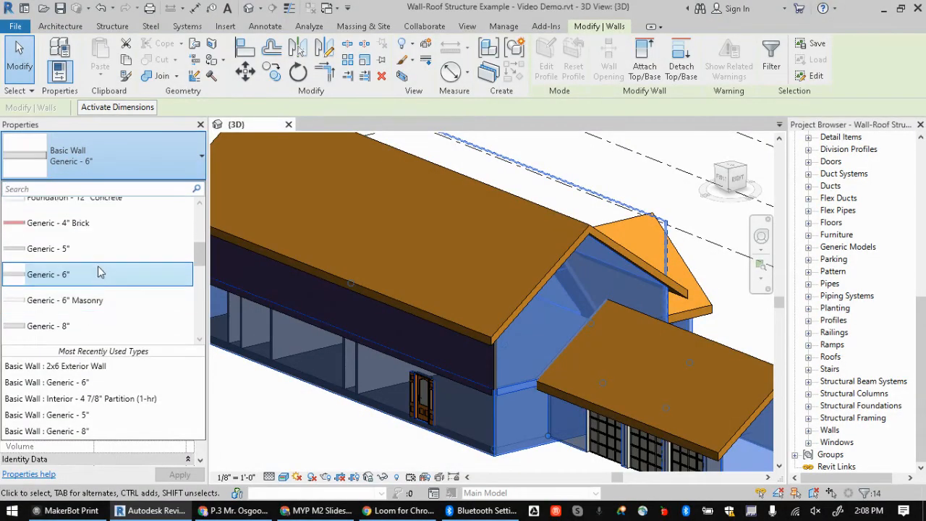
{"action": "scroll", "coordinate": [100, 271], "scroll_direction": "up", "scroll_amount": 4}
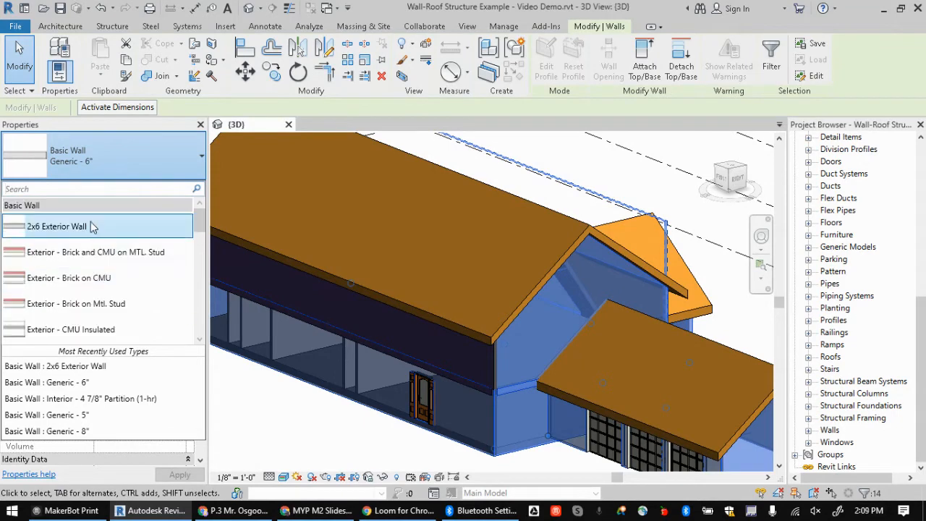
{"action": "left_click", "coordinate": [334, 403]}
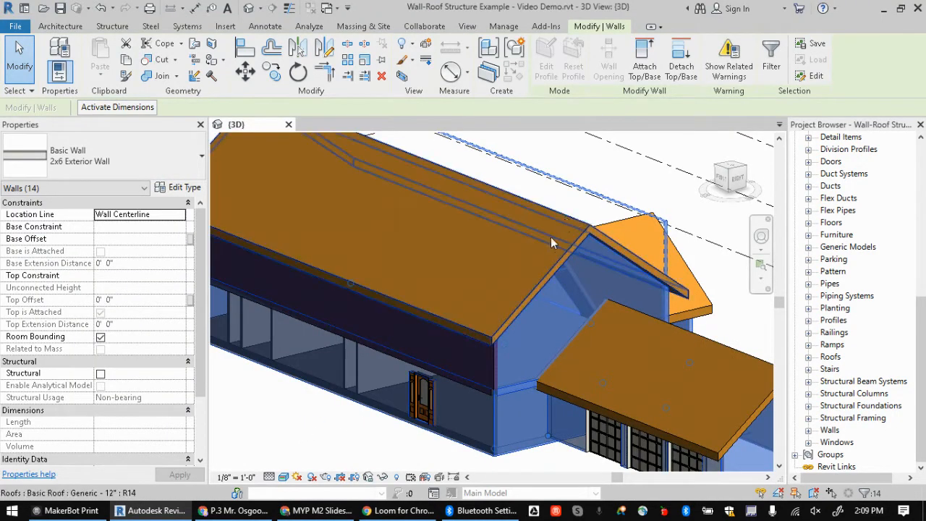
{"action": "left_click", "coordinate": [305, 429]}
Examine the siding on the house and garage walls in the 3D view, both overall and up close.
{"action": "scroll", "coordinate": [319, 414], "scroll_direction": "down", "scroll_amount": 3}
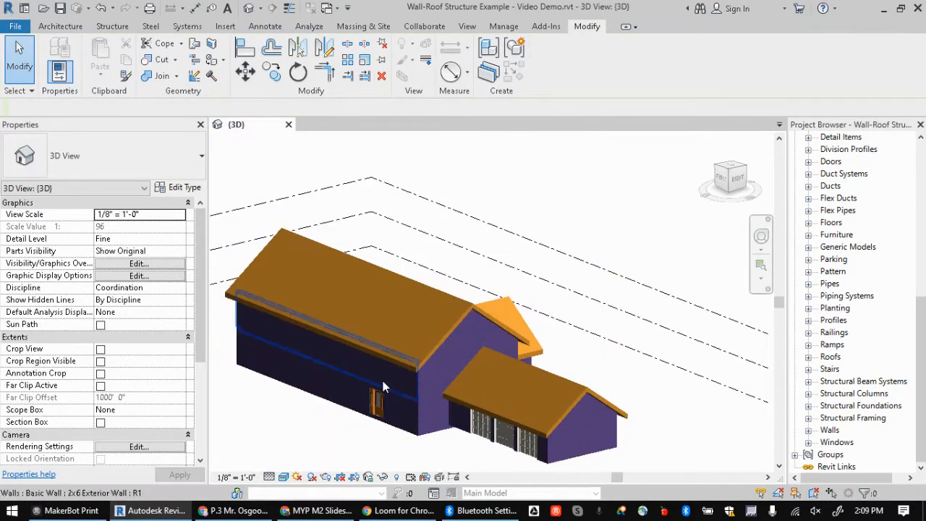
{"action": "scroll", "coordinate": [345, 427], "scroll_direction": "up", "scroll_amount": 2}
{"action": "middle_click_drag", "start_coordinate": [325, 402], "coordinate": [355, 340]}
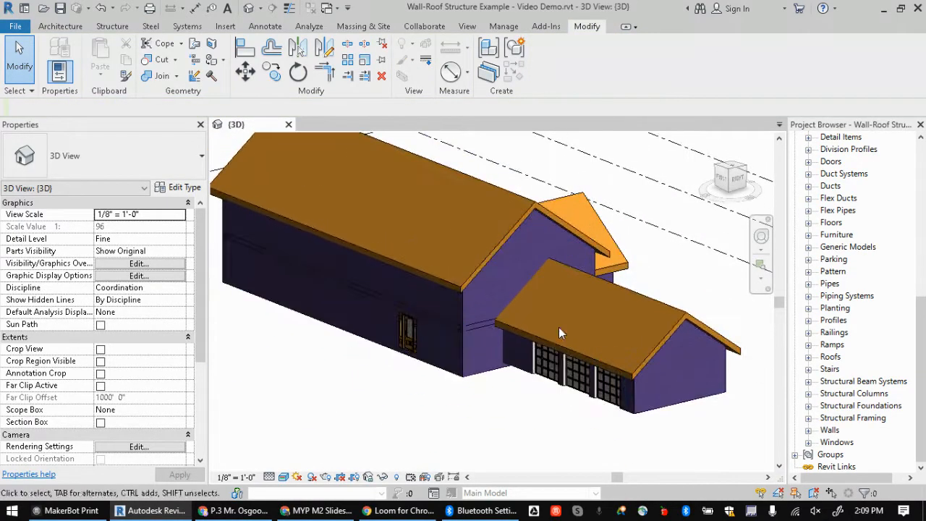
{"action": "scroll", "coordinate": [464, 343], "scroll_direction": "down", "scroll_amount": 3}
{"action": "scroll", "coordinate": [462, 331], "scroll_direction": "up", "scroll_amount": 5}
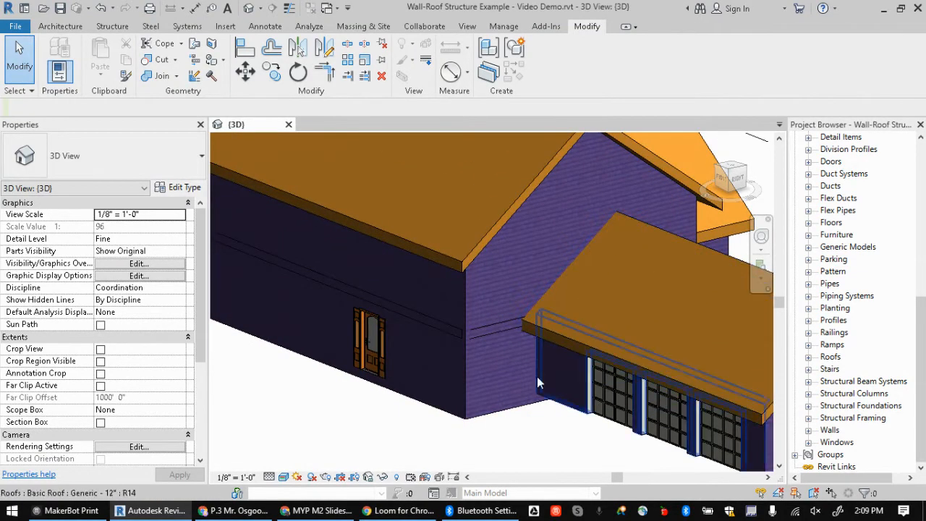
{"action": "scroll", "coordinate": [534, 373], "scroll_direction": "up", "scroll_amount": 4}
{"action": "scroll", "coordinate": [445, 339], "scroll_direction": "down", "scroll_amount": 3}
{"action": "scroll", "coordinate": [448, 340], "scroll_direction": "down", "scroll_amount": 4}
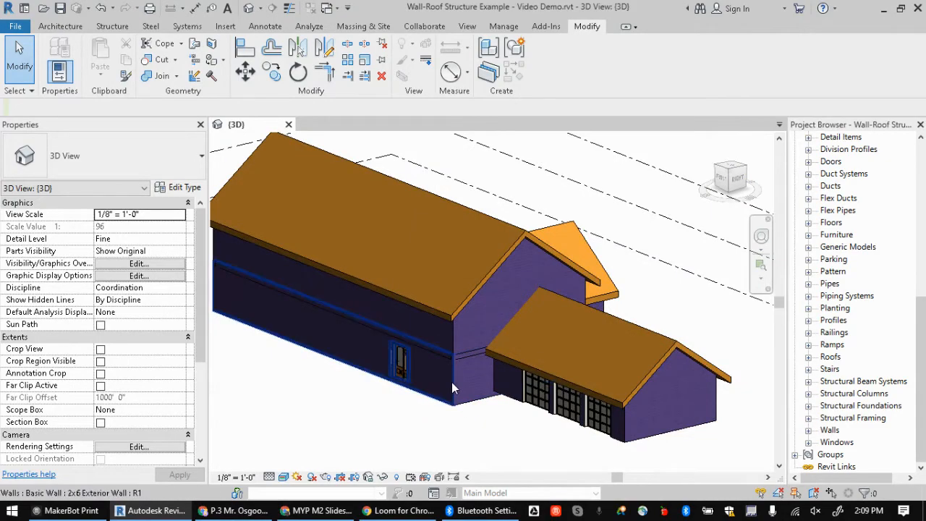
Open the 2x6 Exterior Wall assembly from the first-floor wall and display the appearance settings of its Finish 1 layer's Wood Shake material.
{"action": "left_click", "coordinate": [451, 382]}
{"action": "left_click", "coordinate": [186, 187]}
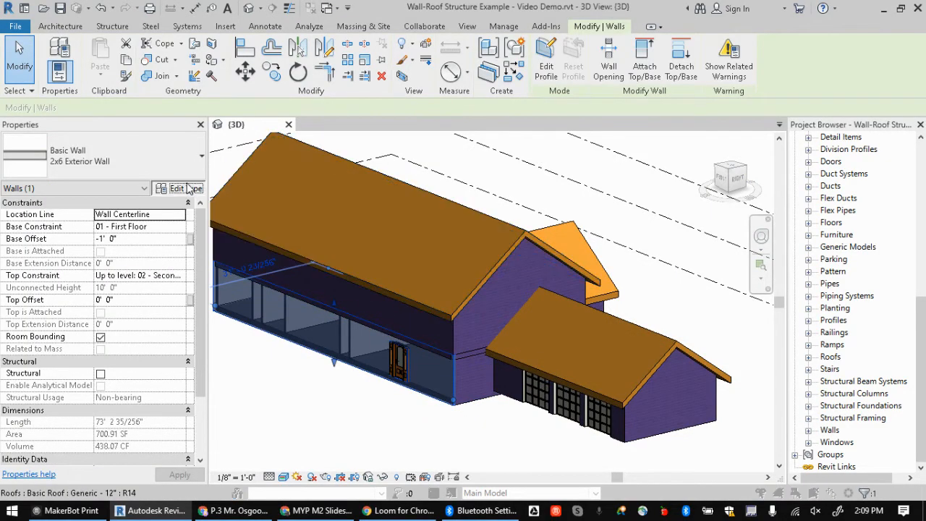
{"action": "left_click", "coordinate": [756, 181]}
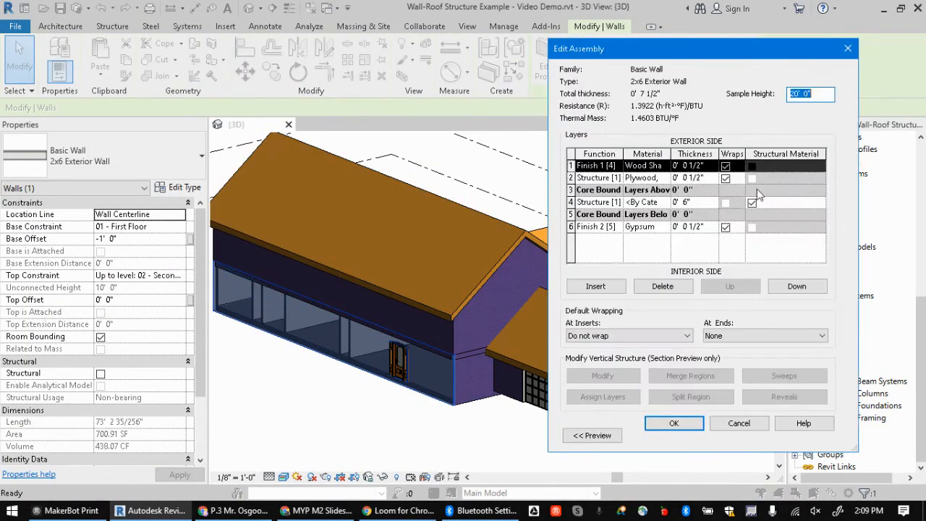
{"action": "left_click", "coordinate": [655, 169]}
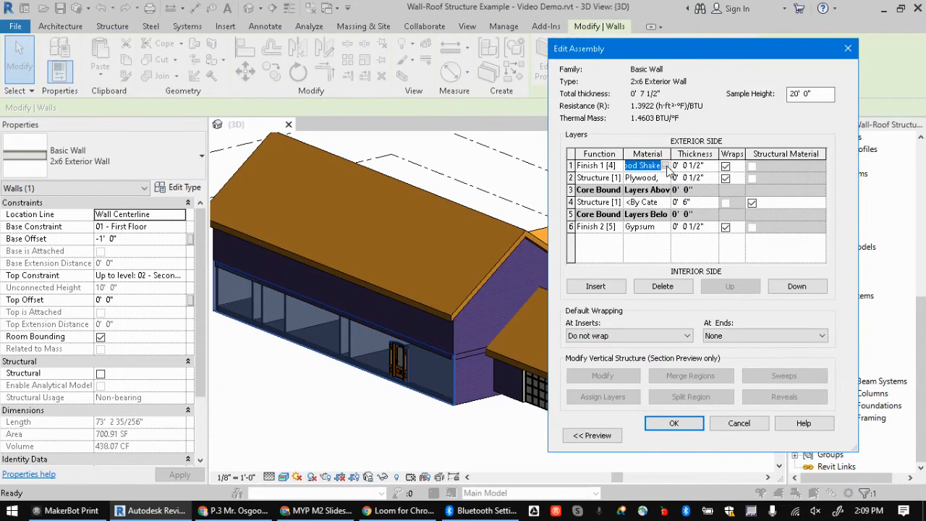
{"action": "left_click", "coordinate": [664, 166]}
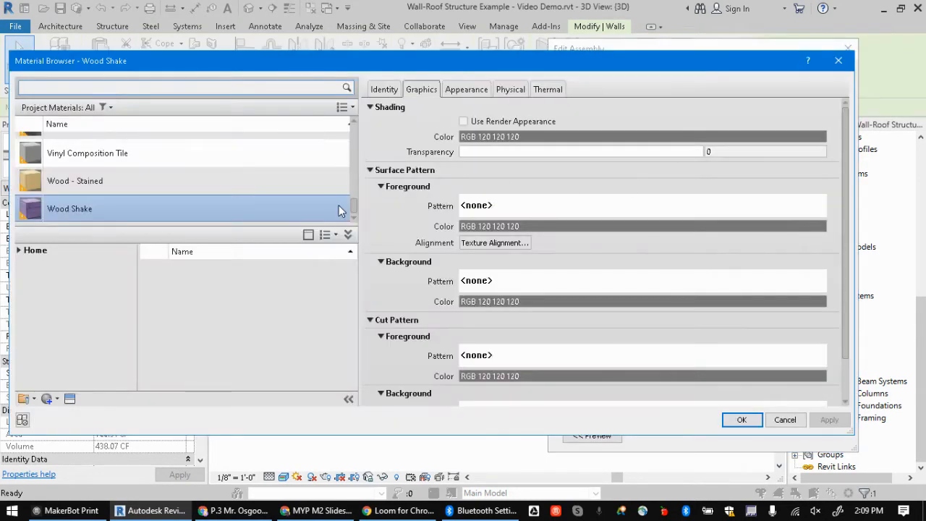
{"action": "left_click", "coordinate": [474, 89]}
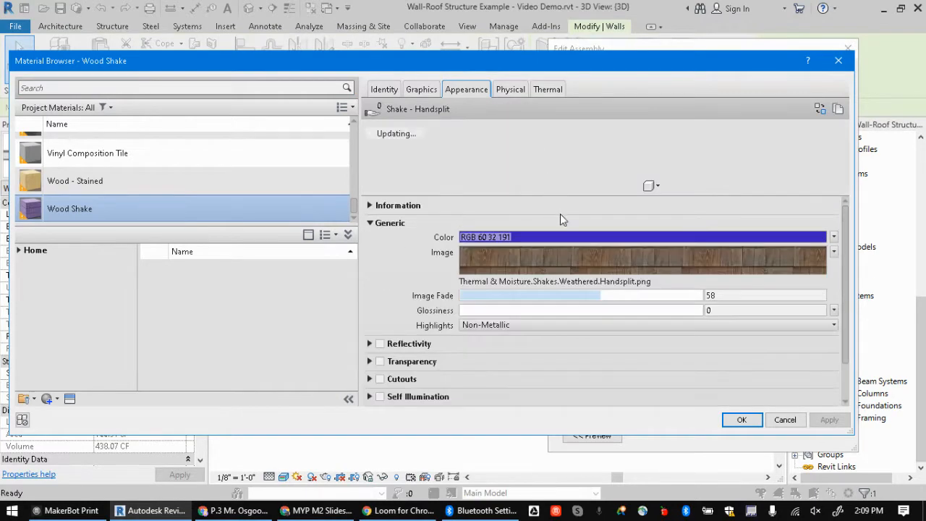
{"action": "left_click", "coordinate": [349, 399]}
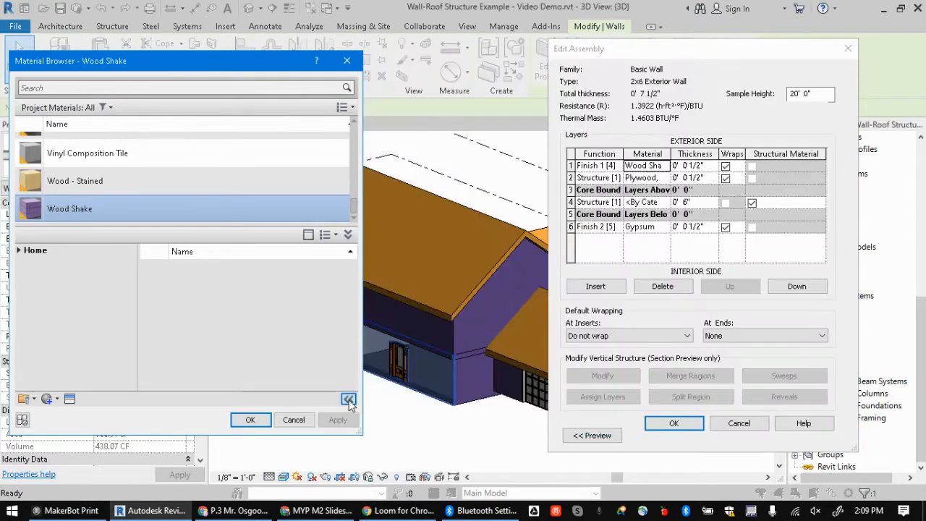
{"action": "left_click", "coordinate": [349, 398]}
Set the Wood Shake appearance color to dark green, about RGB 2, 117, 17, and accept the material, assembly and type properties.
{"action": "left_click", "coordinate": [544, 235]}
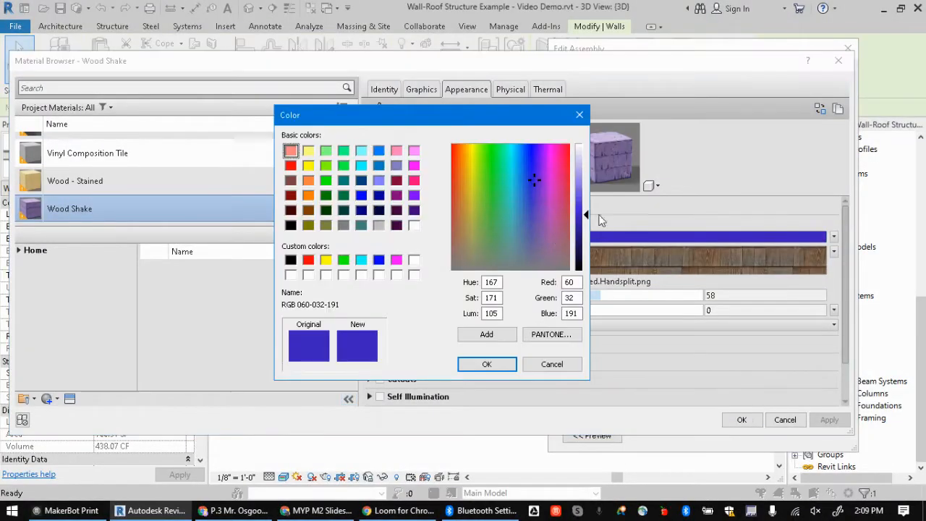
{"action": "left_click_drag", "start_coordinate": [485, 172], "coordinate": [494, 151]}
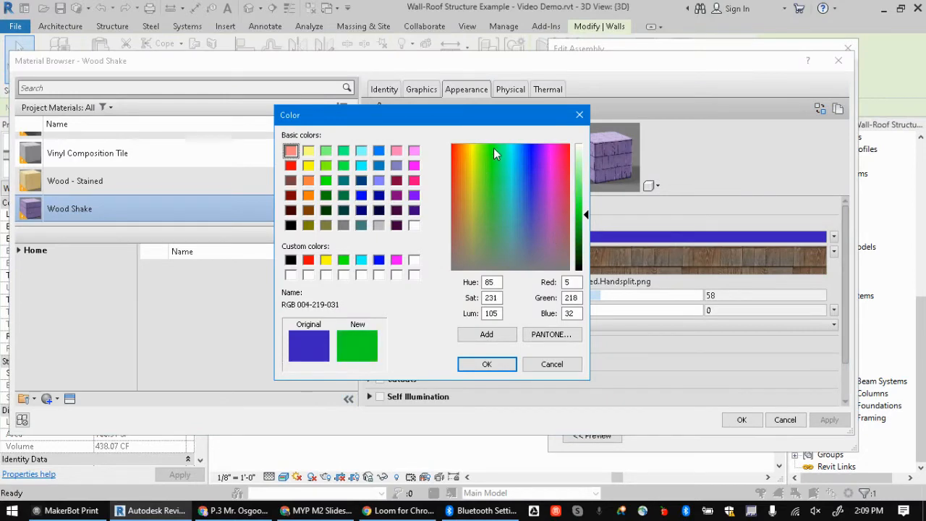
{"action": "left_click_drag", "start_coordinate": [584, 215], "coordinate": [583, 246]}
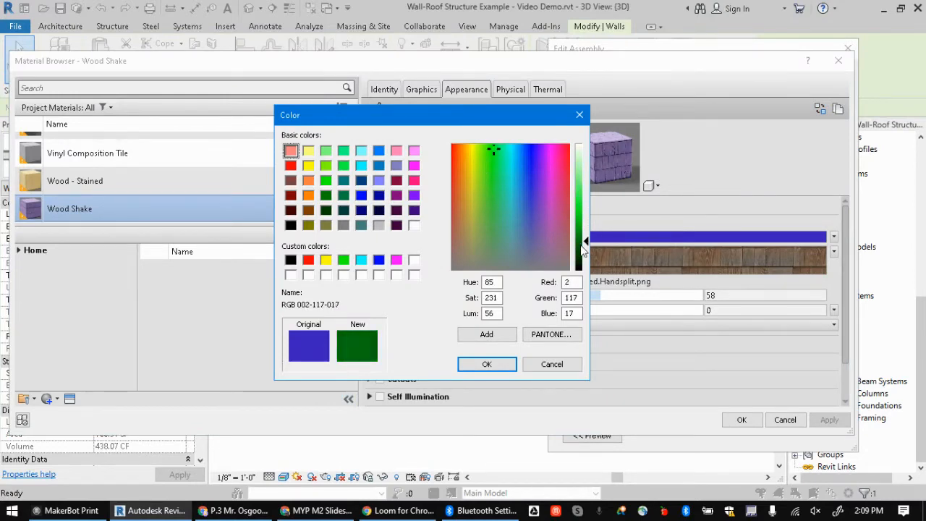
{"action": "left_click", "coordinate": [487, 363]}
{"action": "left_click", "coordinate": [739, 420]}
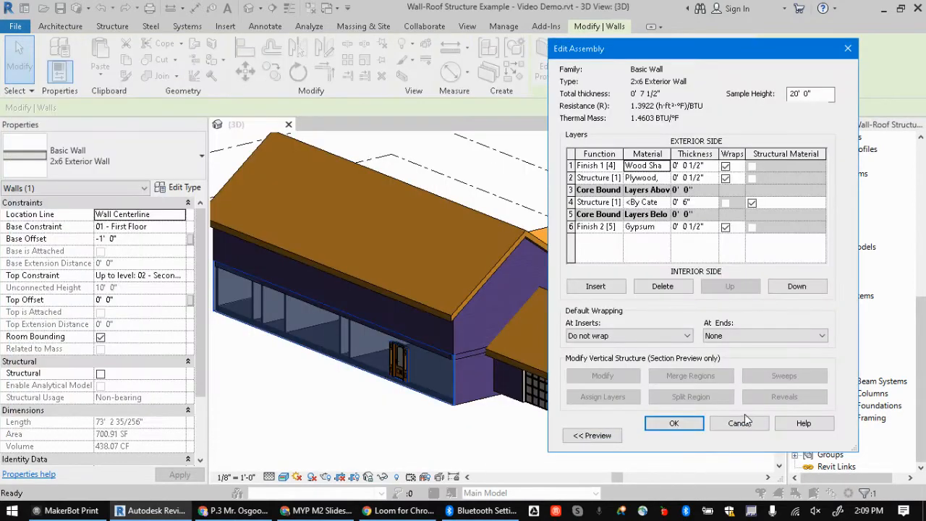
{"action": "left_click", "coordinate": [673, 426]}
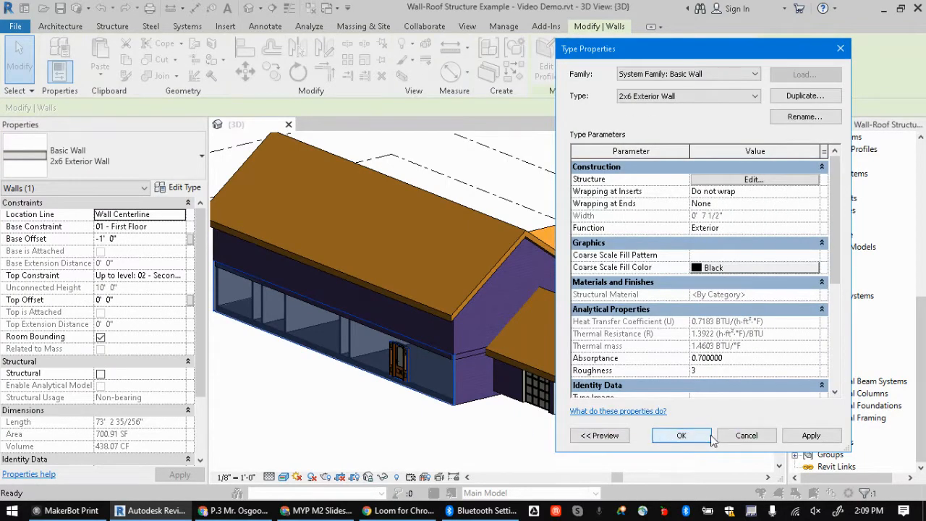
{"action": "left_click", "coordinate": [684, 437]}
{"action": "left_click", "coordinate": [414, 430]}
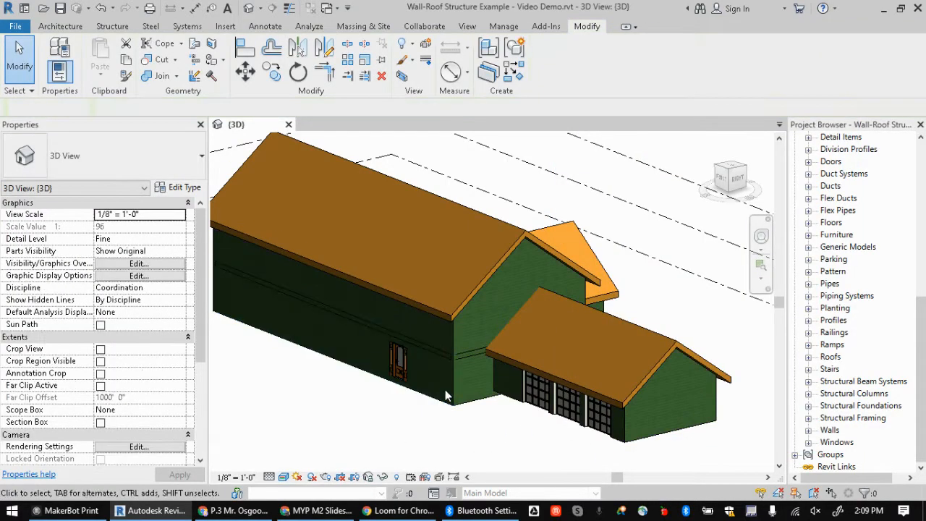
Inspect the recolored siding on the gable and long walls of the house, up close and from farther away.
{"action": "scroll", "coordinate": [405, 326], "scroll_direction": "up", "scroll_amount": 2}
{"action": "scroll", "coordinate": [669, 175], "scroll_direction": "down", "scroll_amount": 3}
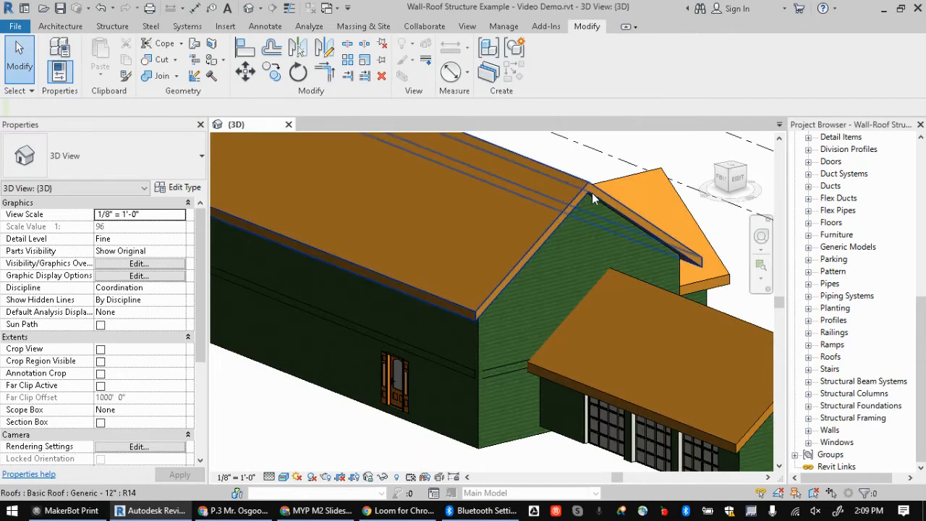
{"action": "scroll", "coordinate": [362, 343], "scroll_direction": "up", "scroll_amount": 4}
{"action": "scroll", "coordinate": [362, 349], "scroll_direction": "up", "scroll_amount": 2}
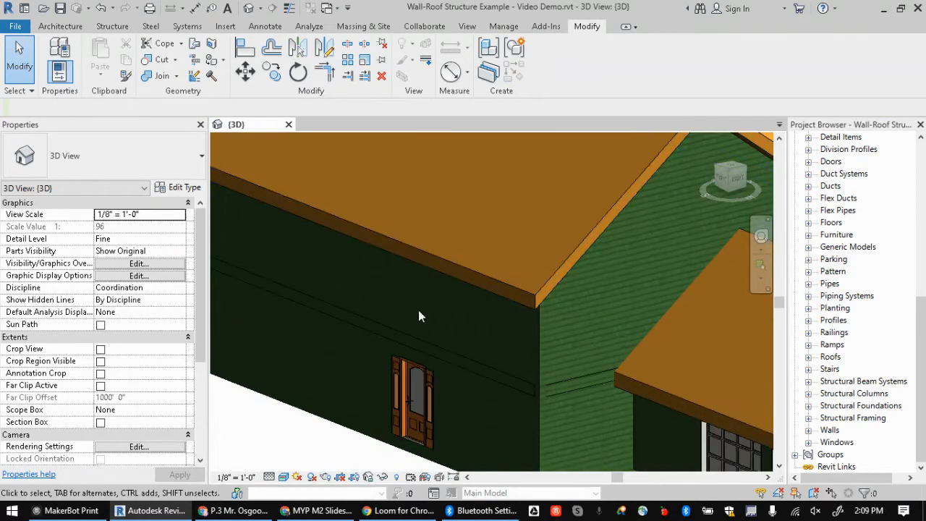
{"action": "scroll", "coordinate": [418, 291], "scroll_direction": "down", "scroll_amount": 6}
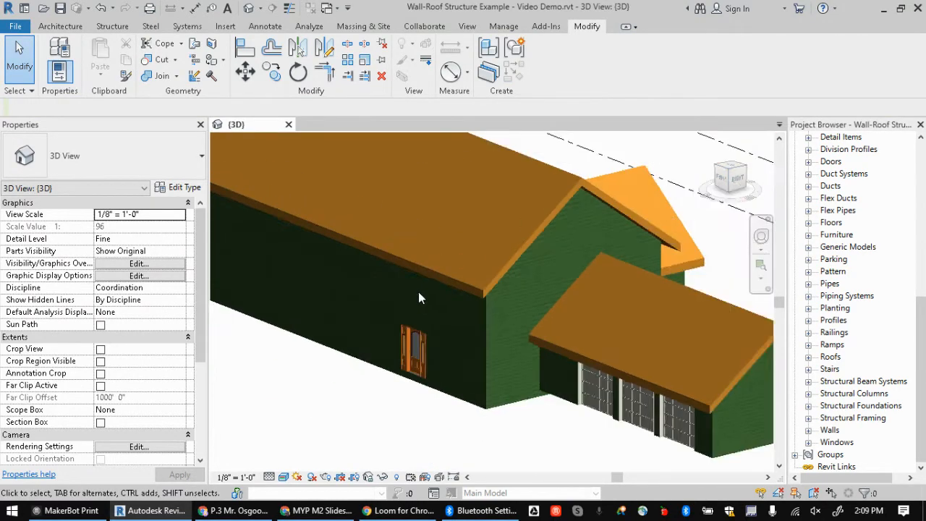
{"action": "scroll", "coordinate": [484, 285], "scroll_direction": "up", "scroll_amount": 5}
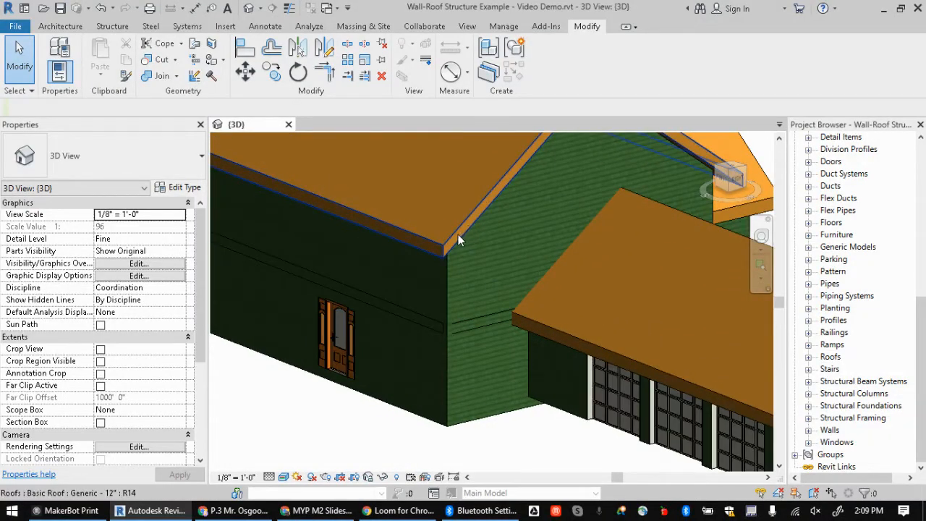
{"action": "scroll", "coordinate": [455, 275], "scroll_direction": "down", "scroll_amount": 3}
{"action": "middle_click_drag", "start_coordinate": [472, 256], "coordinate": [504, 310]}
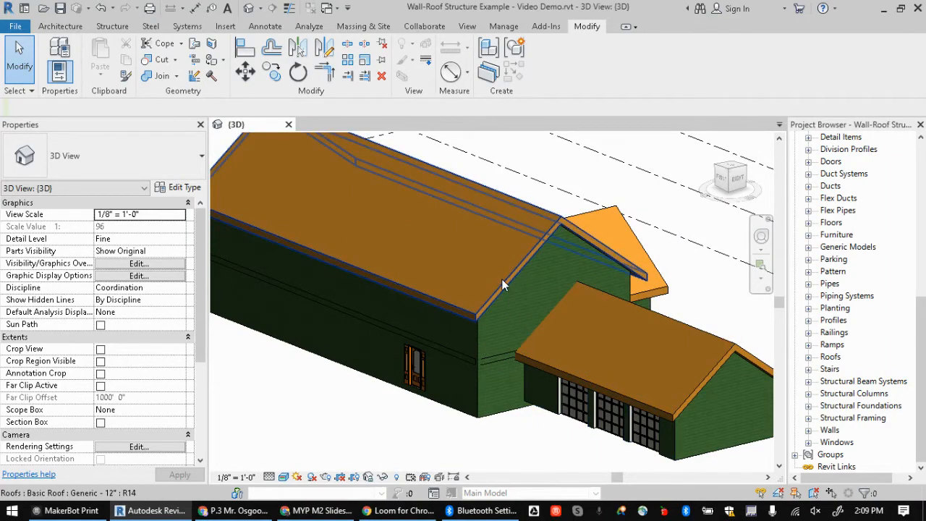
Duplicate the main house roof's Generic - 12" type as a new roof type named 2x6 Roof.
{"action": "left_click", "coordinate": [522, 264]}
{"action": "left_click", "coordinate": [182, 189]}
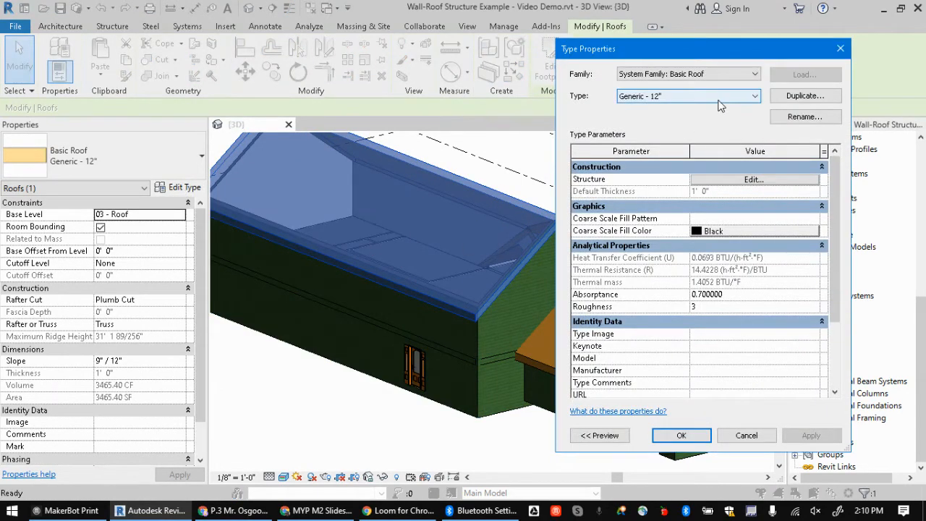
{"action": "left_click", "coordinate": [719, 101]}
{"action": "left_click", "coordinate": [719, 101]}
{"action": "left_click", "coordinate": [719, 101]}
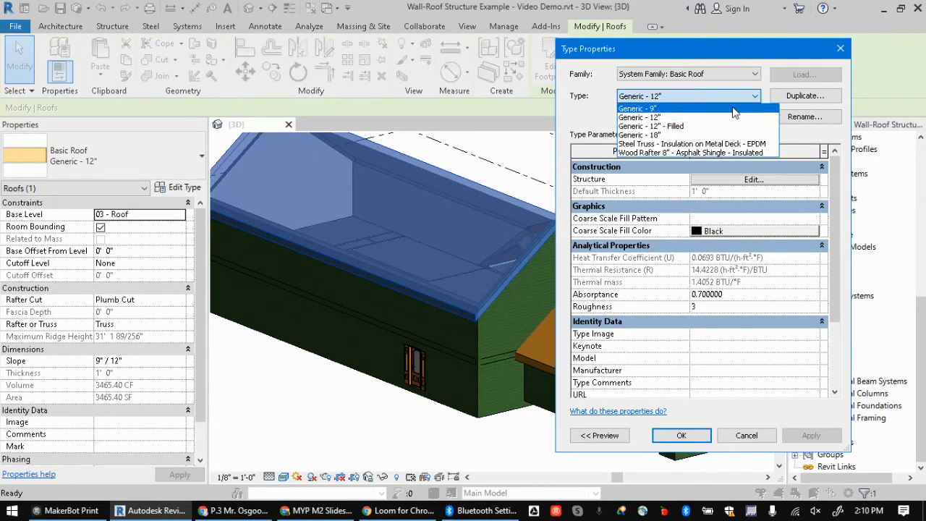
{"action": "left_click", "coordinate": [583, 112]}
{"action": "left_click", "coordinate": [803, 96]}
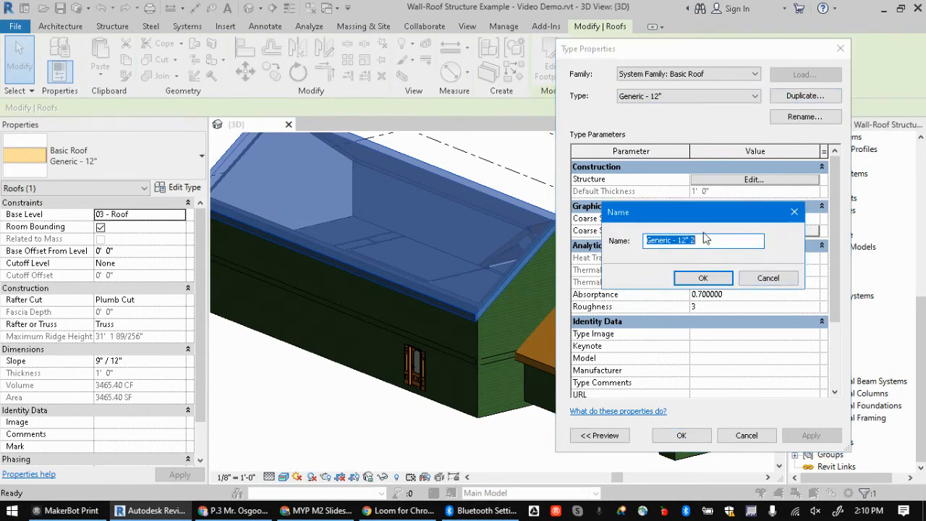
{"action": "type", "text": "2x6 Roof"}
{"action": "key", "text": "Return"}
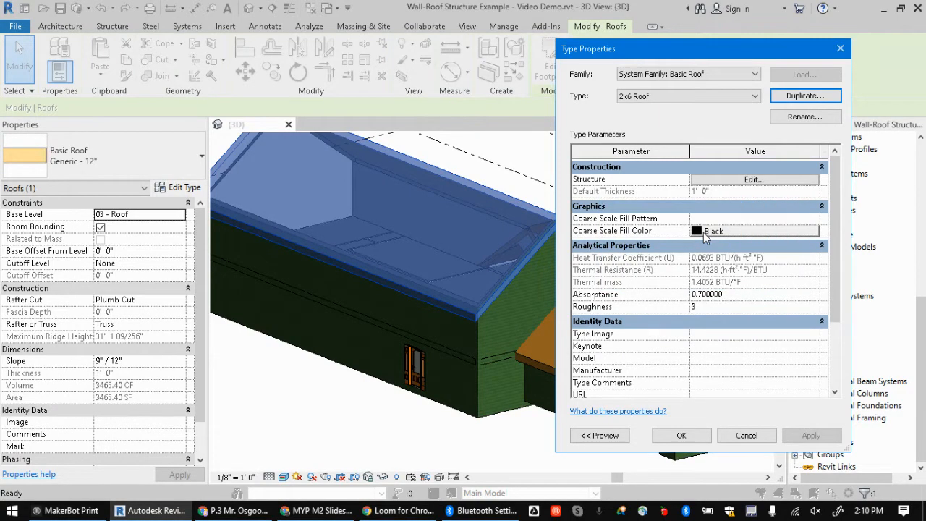
In the 2x6 Roof assembly, set the structure layer's thickness to 5 1/2" and keep Softwood, Lumber as its material.
{"action": "left_click", "coordinate": [752, 179]}
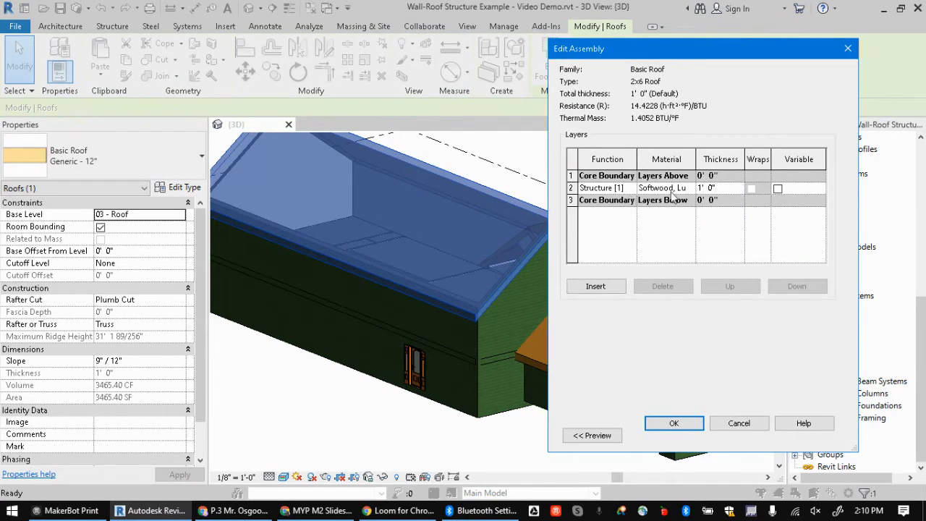
{"action": "left_click", "coordinate": [697, 188]}
{"action": "type", "text": "5 1/2"}
{"action": "key", "text": "Tab"}
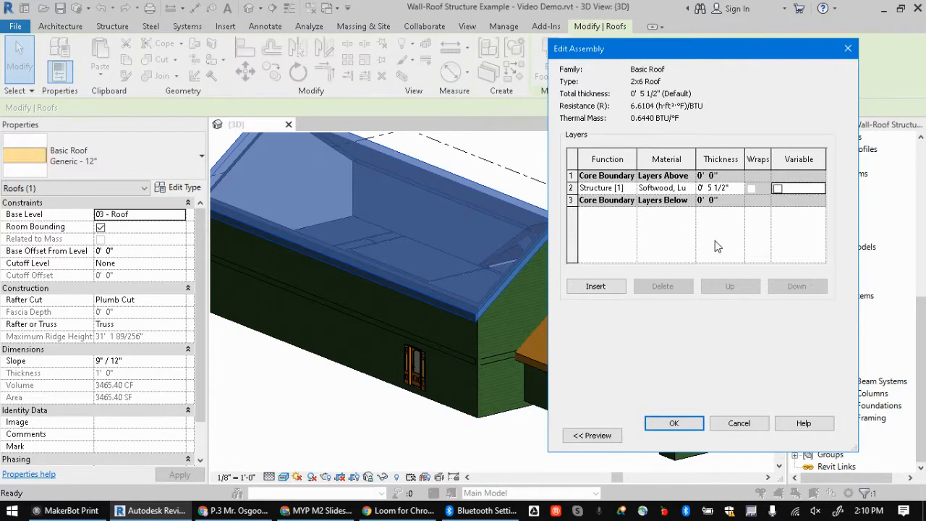
{"action": "left_click", "coordinate": [673, 188]}
{"action": "left_click", "coordinate": [689, 188]}
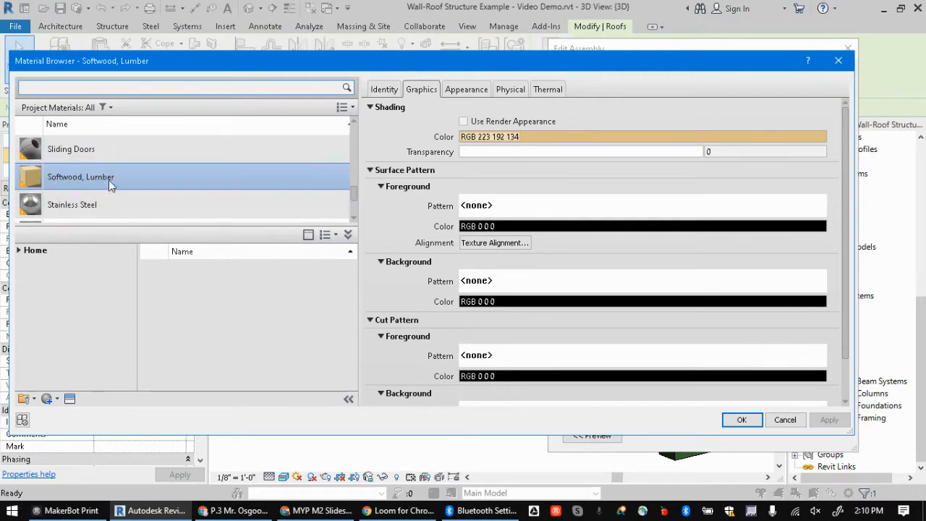
{"action": "left_click", "coordinate": [742, 420]}
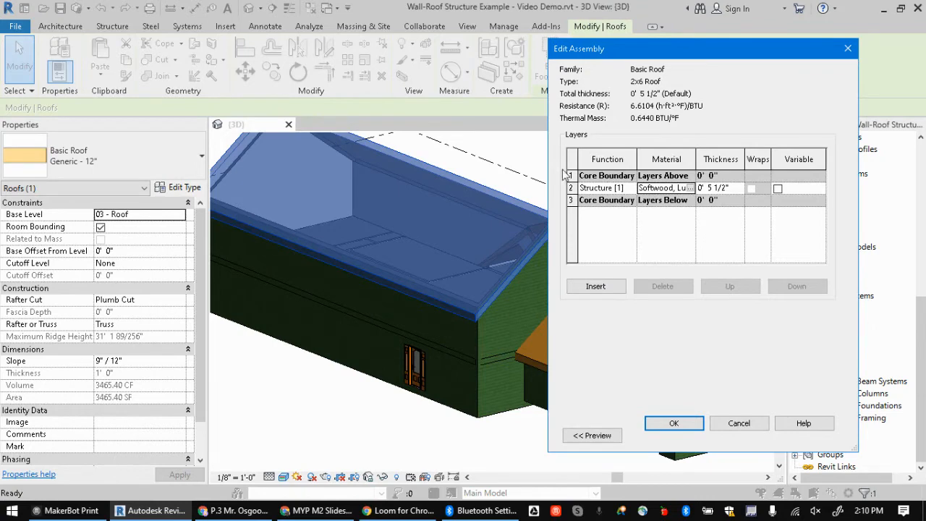
Insert a layer above the roof's upper core boundary and add the library's Slate material to the project for it.
{"action": "left_click", "coordinate": [594, 291]}
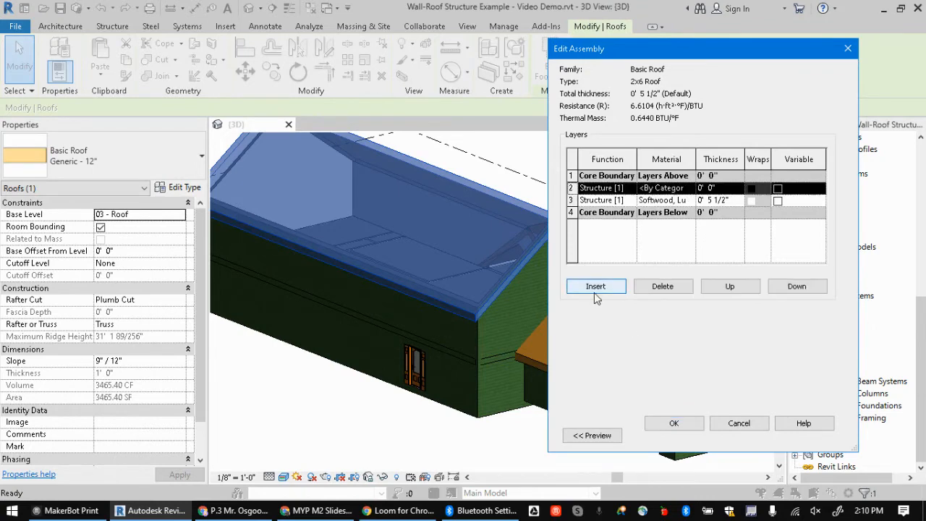
{"action": "left_click", "coordinate": [729, 288]}
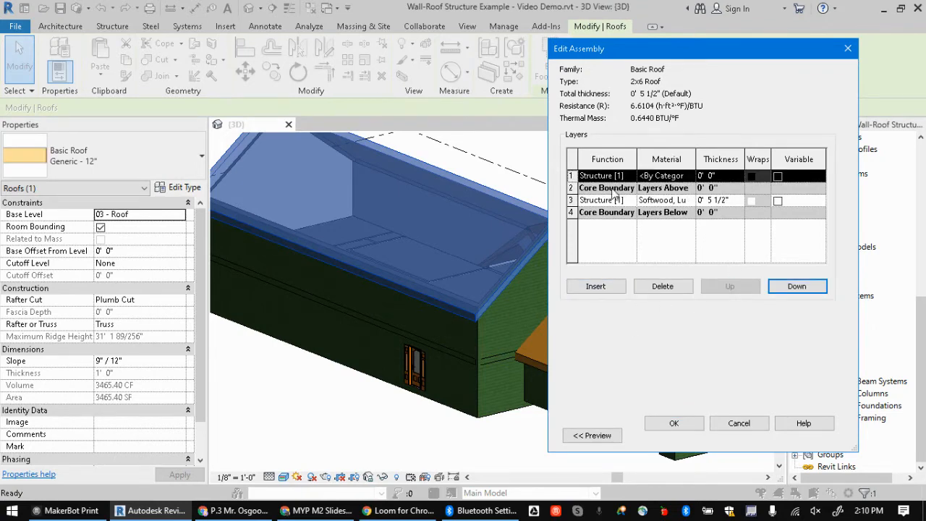
{"action": "left_click", "coordinate": [678, 176]}
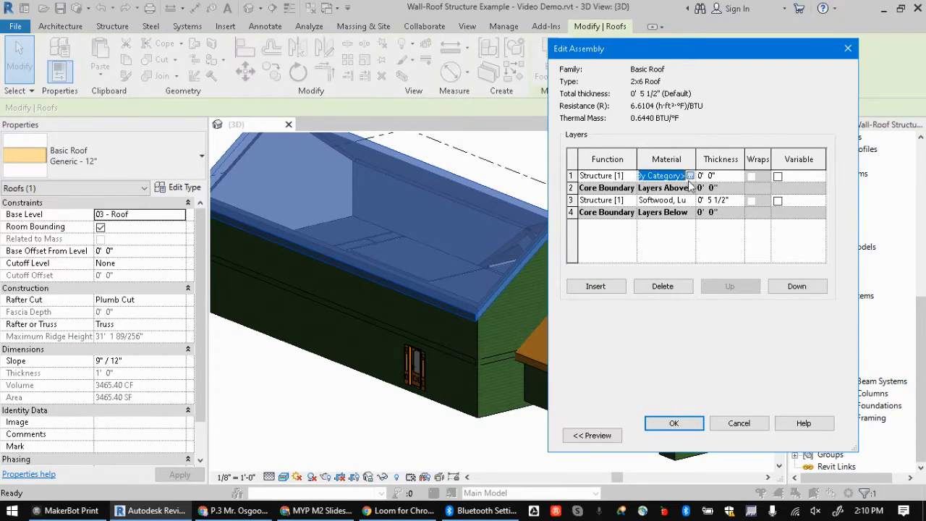
{"action": "left_click", "coordinate": [690, 176]}
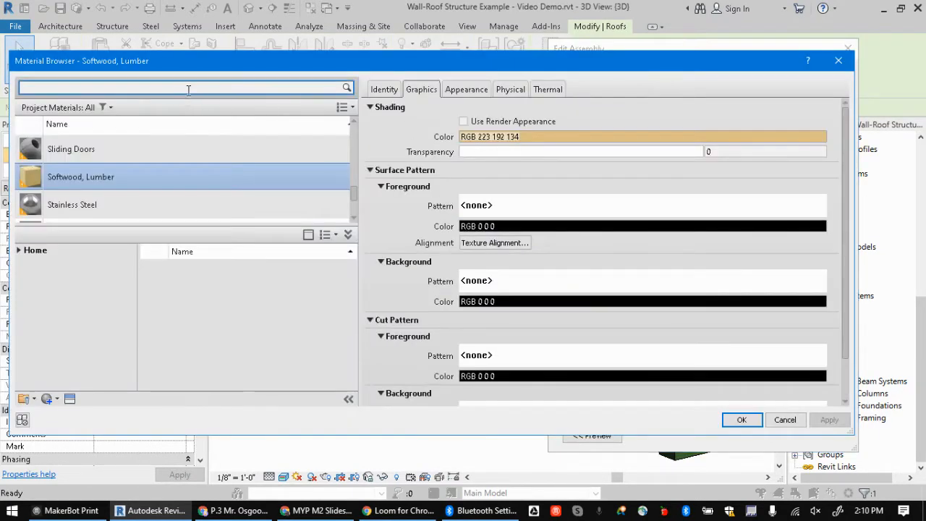
{"action": "type", "text": "asph"}
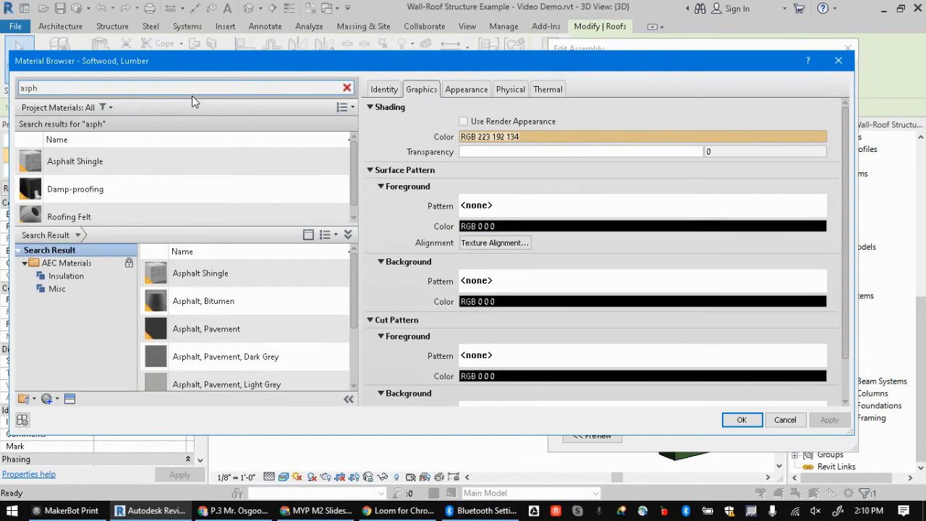
{"action": "left_click", "coordinate": [112, 163]}
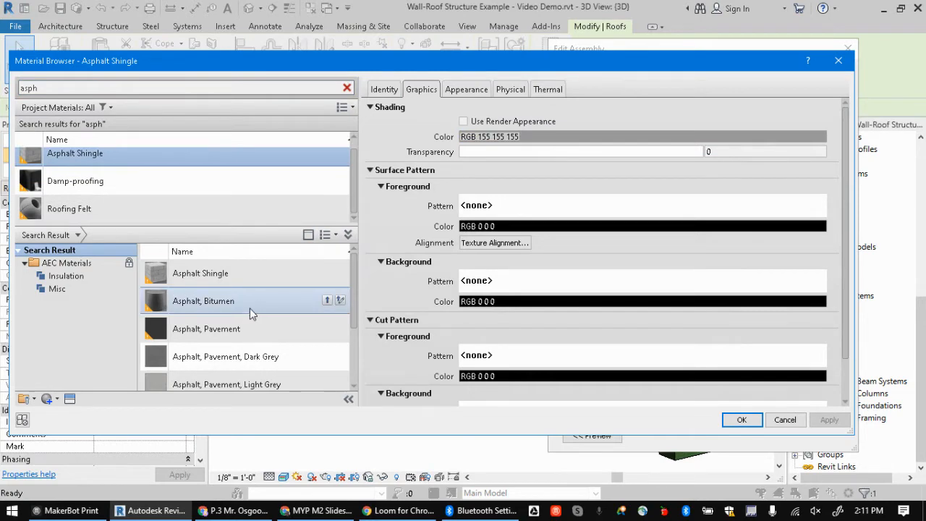
{"action": "scroll", "coordinate": [248, 318], "scroll_direction": "down", "scroll_amount": 1}
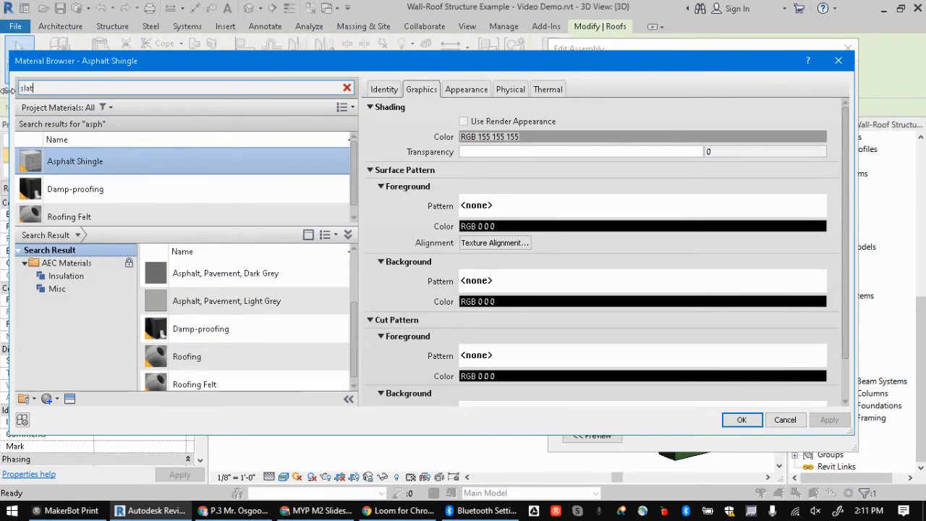
{"action": "type", "text": "e"}
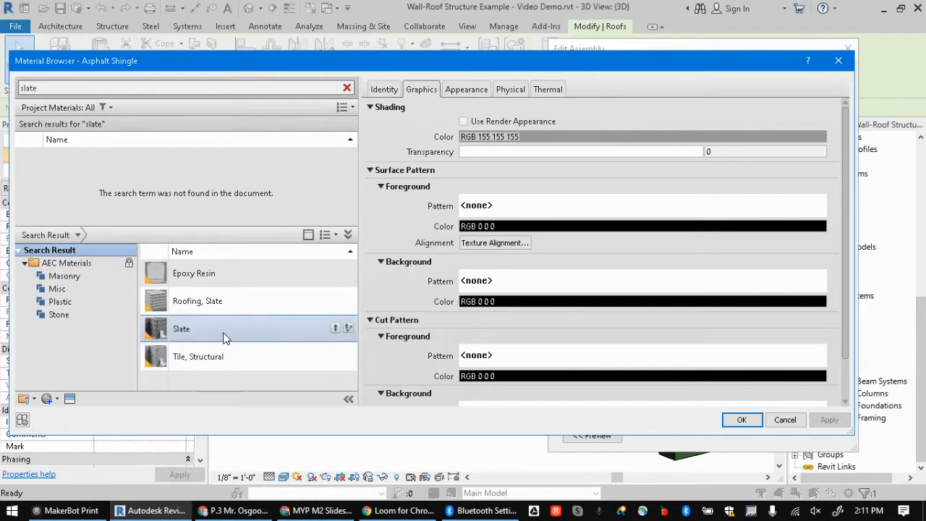
{"action": "left_click", "coordinate": [336, 328]}
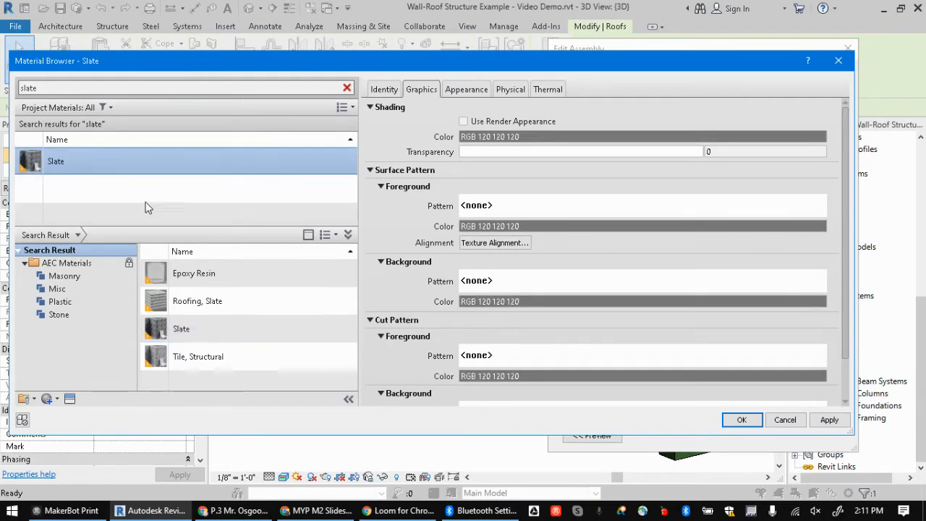
Give the Slate material a dark blue appearance color, RGB 19 10 141, with image fade 85, and accept the material.
{"action": "left_click", "coordinate": [478, 90]}
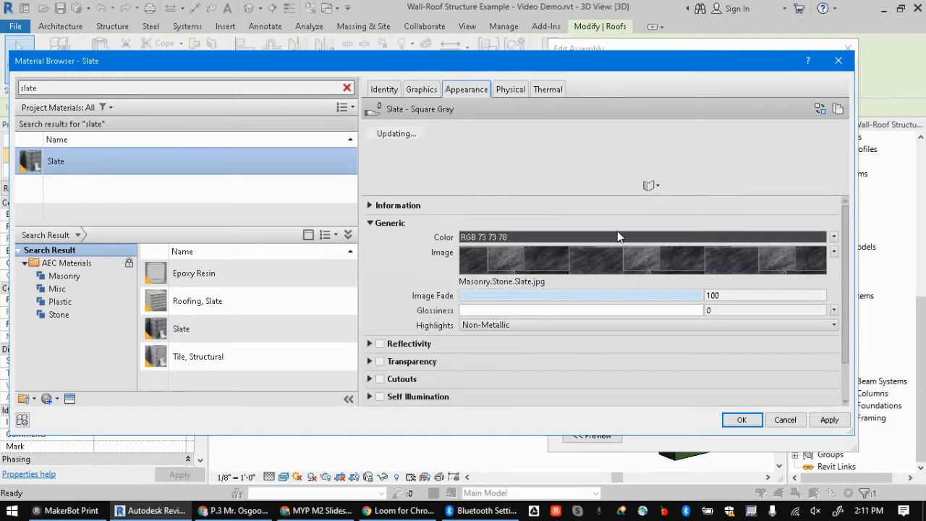
{"action": "left_click", "coordinate": [691, 237]}
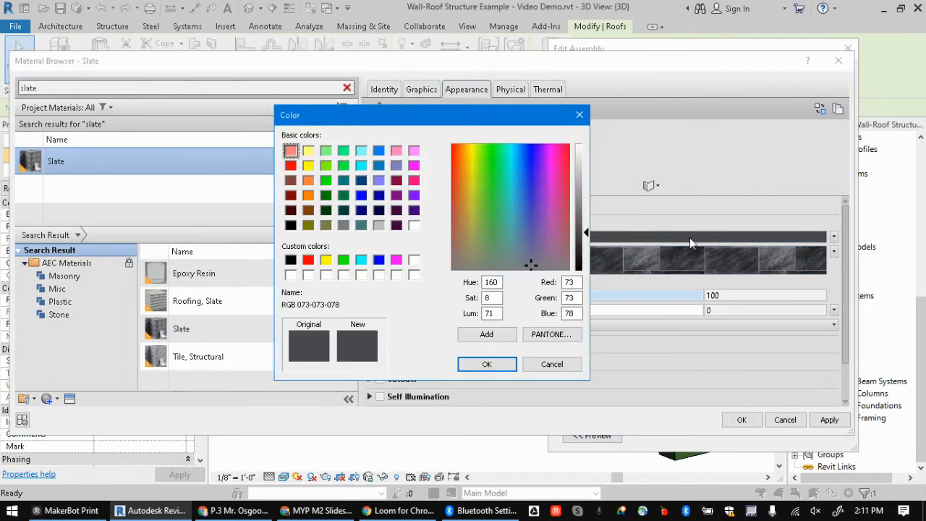
{"action": "left_click", "coordinate": [578, 115]}
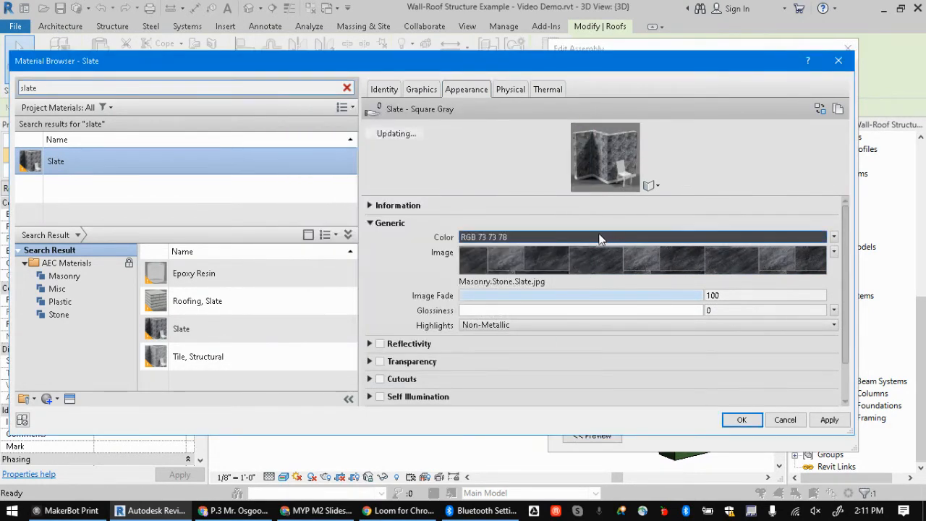
{"action": "left_click", "coordinate": [545, 233]}
{"action": "left_click_drag", "start_coordinate": [544, 234], "coordinate": [533, 161]}
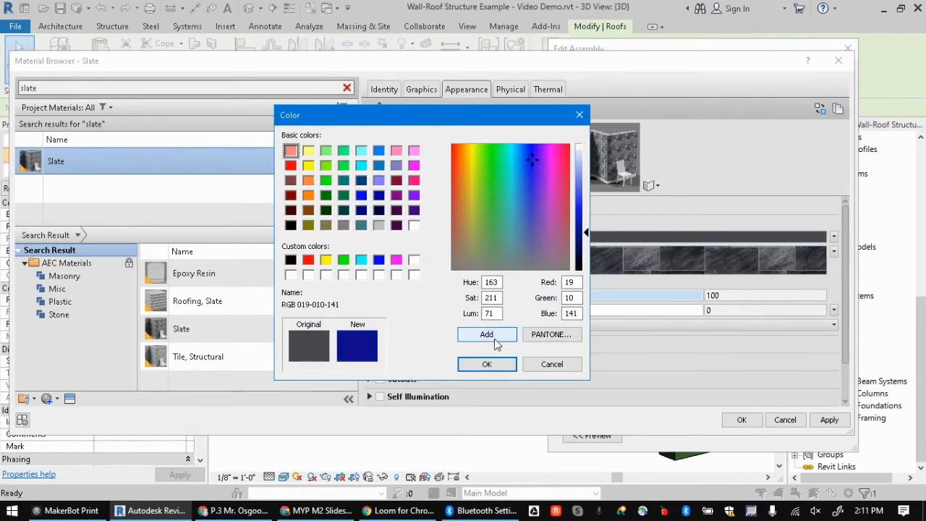
{"action": "left_click", "coordinate": [487, 364]}
{"action": "left_click_drag", "start_coordinate": [694, 296], "coordinate": [648, 296]}
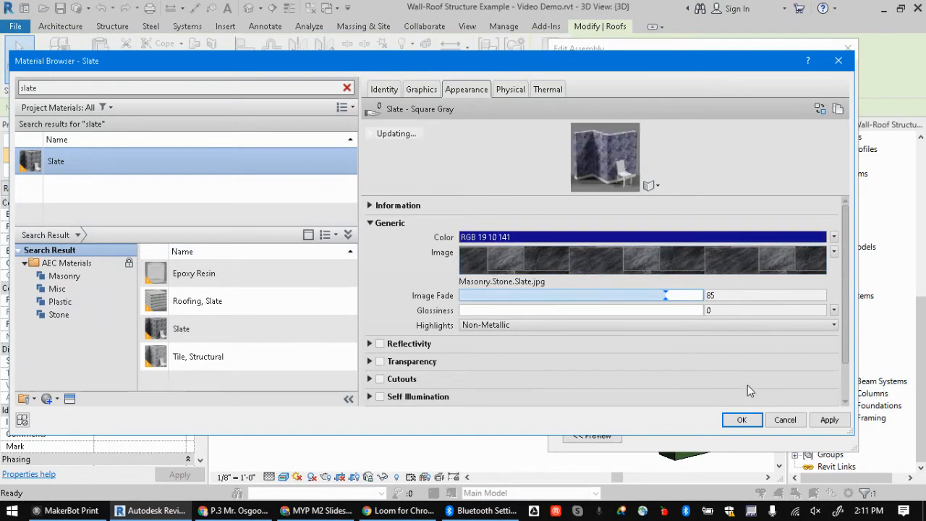
{"action": "left_click", "coordinate": [741, 421]}
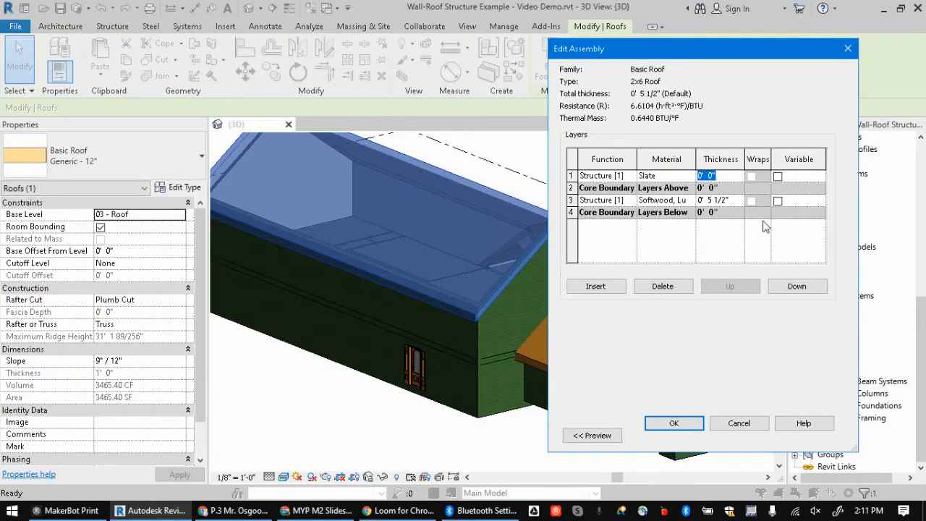
Set the Slate layer's thickness to 1/2" and accept the roof assembly and type properties.
{"action": "key", "text": "Return"}
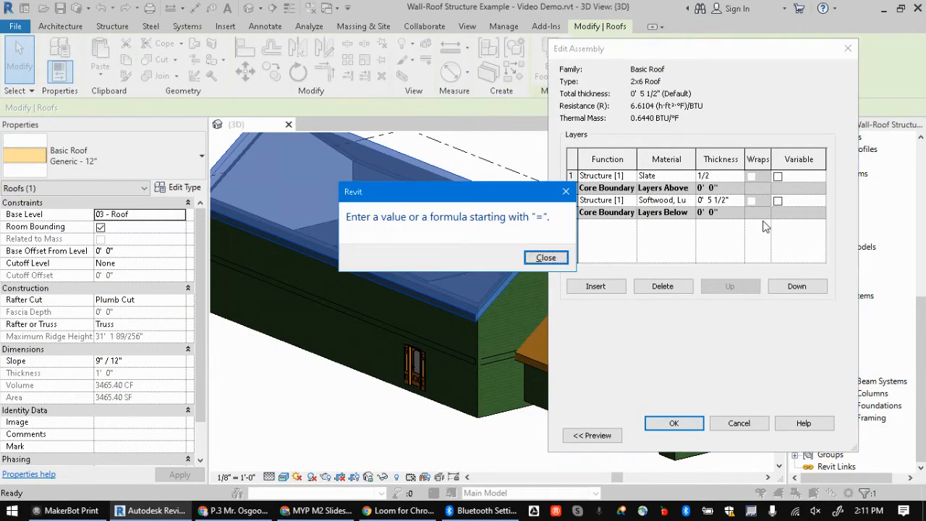
{"action": "key", "text": "Return"}
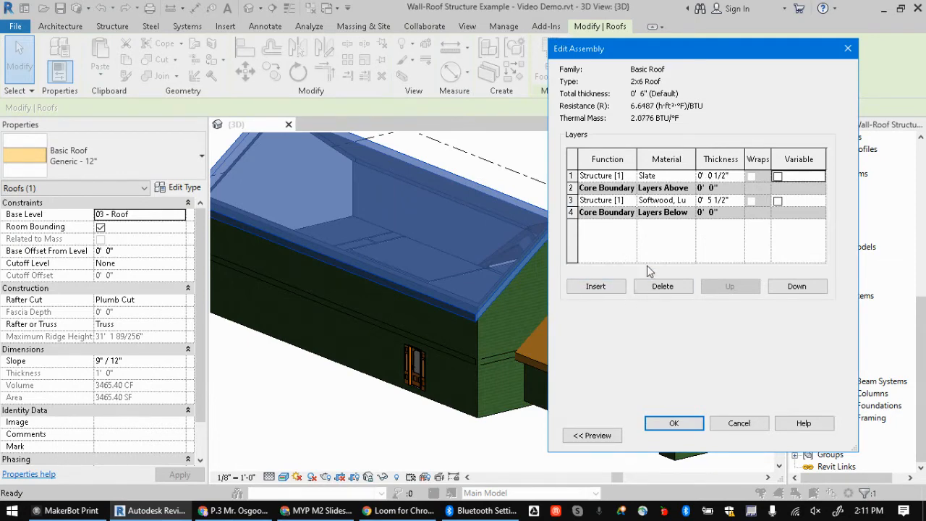
{"action": "left_click", "coordinate": [674, 423]}
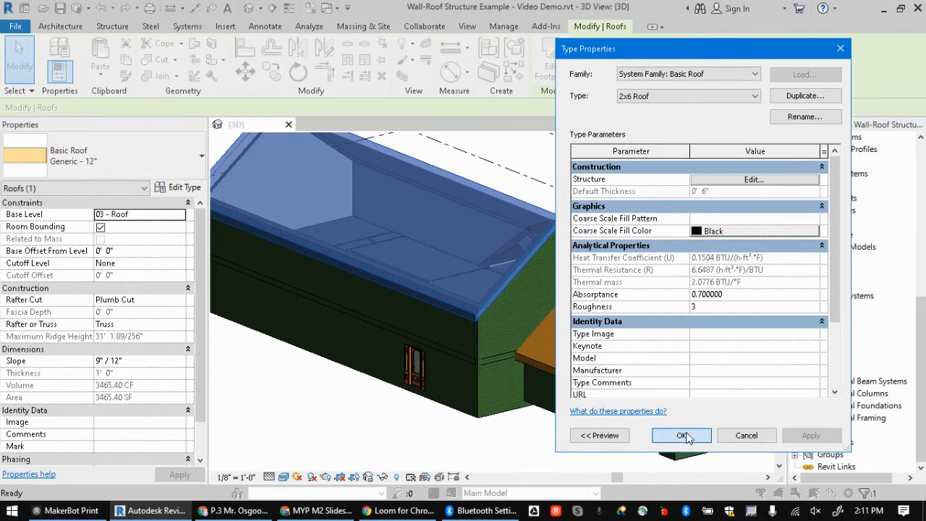
{"action": "left_click", "coordinate": [683, 435]}
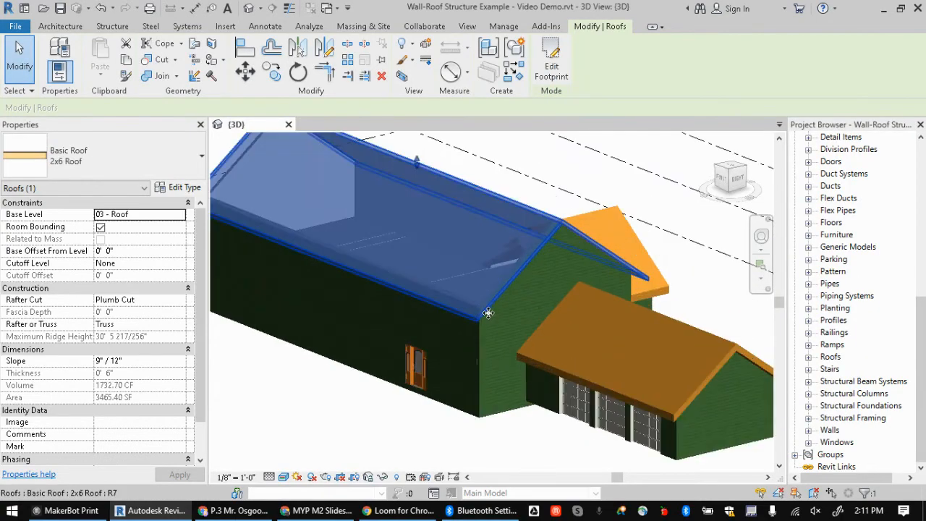
Deselect the main roof and inspect its slate surface and edges in the 3D view, up close and from farther away.
{"action": "scroll", "coordinate": [488, 312], "scroll_direction": "up", "scroll_amount": 3}
{"action": "left_click", "coordinate": [286, 442]}
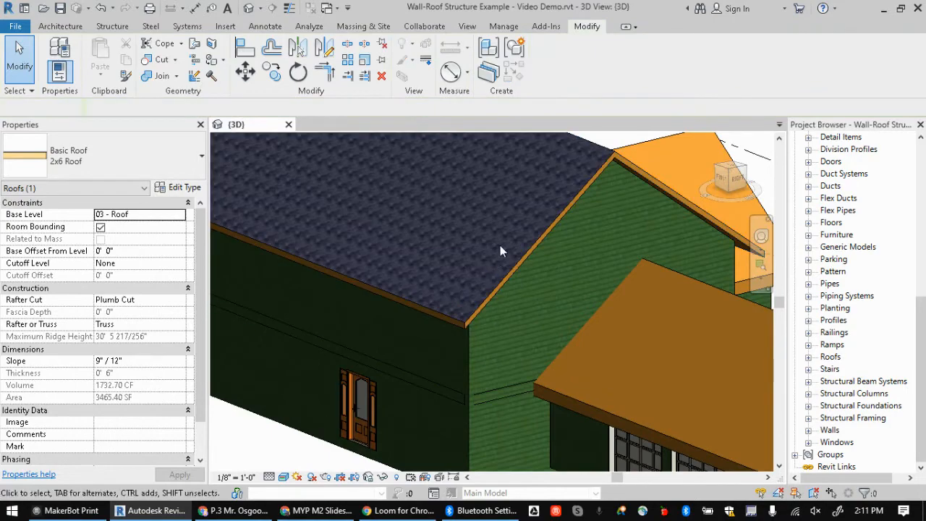
{"action": "scroll", "coordinate": [500, 246], "scroll_direction": "down", "scroll_amount": 3}
{"action": "middle_click_drag", "start_coordinate": [441, 283], "coordinate": [489, 323]}
{"action": "scroll", "coordinate": [582, 249], "scroll_direction": "up", "scroll_amount": 1}
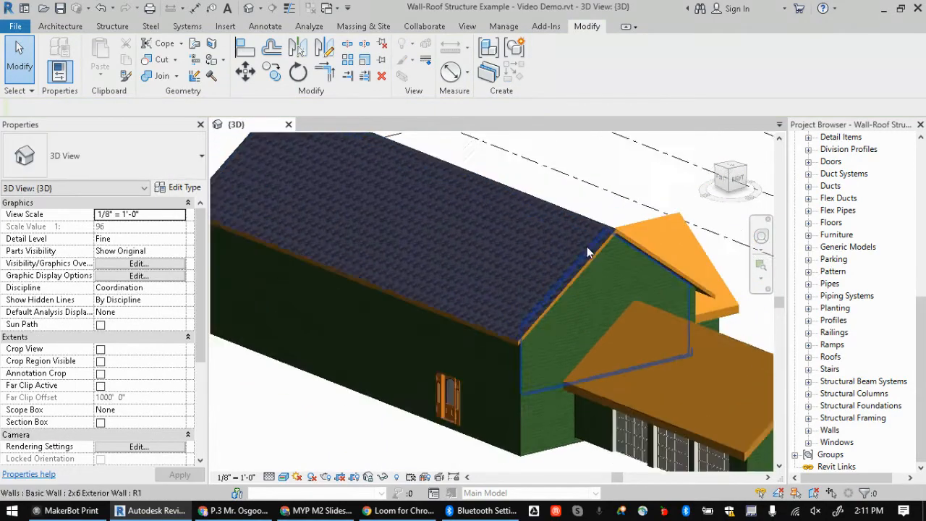
{"action": "scroll", "coordinate": [578, 289], "scroll_direction": "up", "scroll_amount": 1}
{"action": "scroll", "coordinate": [570, 310], "scroll_direction": "down", "scroll_amount": 3}
{"action": "scroll", "coordinate": [542, 332], "scroll_direction": "up", "scroll_amount": 2}
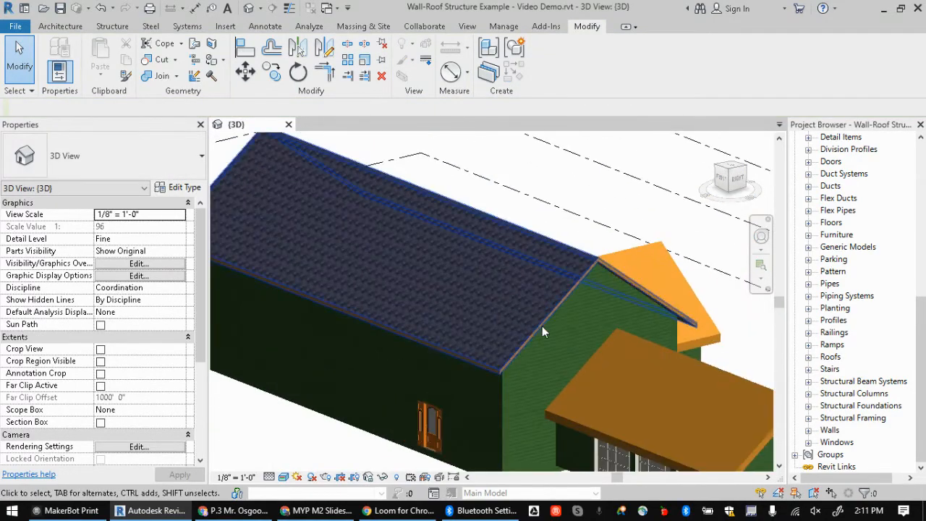
{"action": "scroll", "coordinate": [550, 304], "scroll_direction": "down", "scroll_amount": 3}
{"action": "scroll", "coordinate": [548, 312], "scroll_direction": "up", "scroll_amount": 2}
{"action": "scroll", "coordinate": [535, 331], "scroll_direction": "down", "scroll_amount": 3}
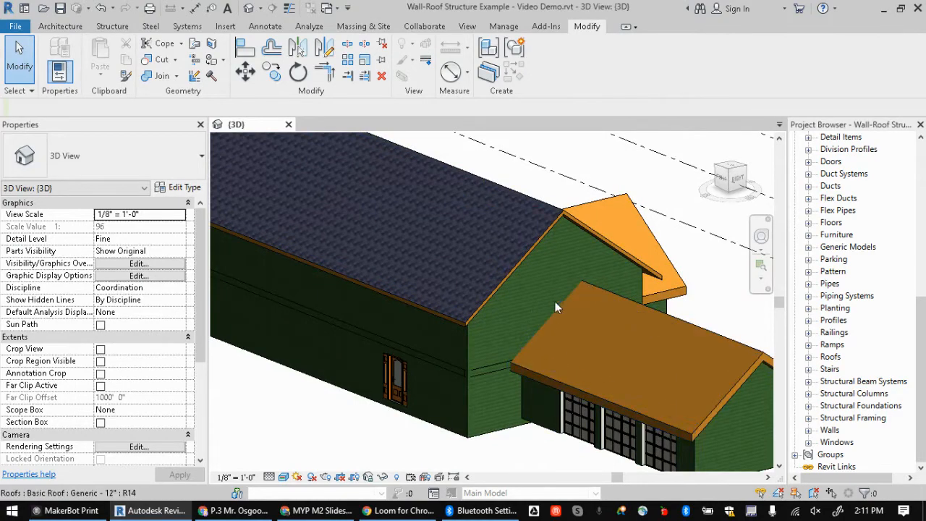
{"action": "scroll", "coordinate": [656, 374], "scroll_direction": "up", "scroll_amount": 3}
{"action": "scroll", "coordinate": [657, 371], "scroll_direction": "down", "scroll_amount": 3}
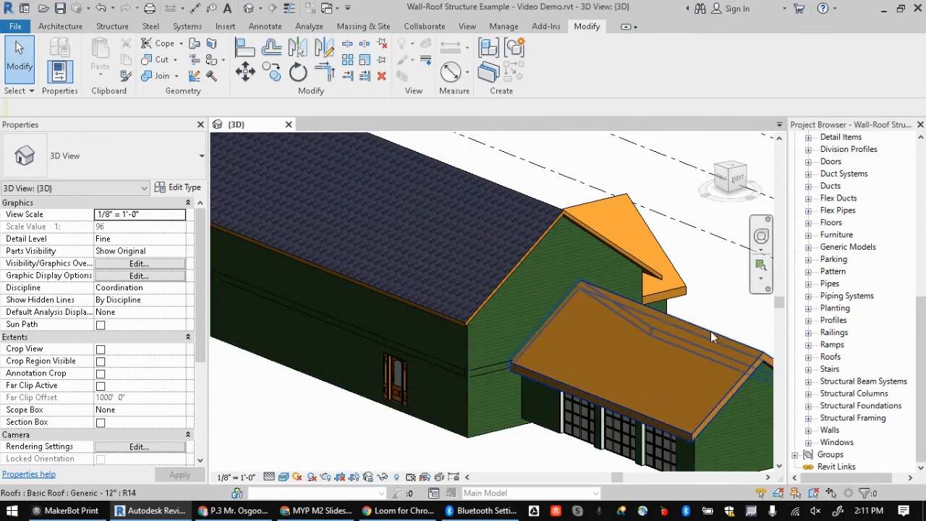
{"action": "scroll", "coordinate": [661, 385], "scroll_direction": "up", "scroll_amount": 3}
{"action": "scroll", "coordinate": [663, 363], "scroll_direction": "down", "scroll_amount": 3}
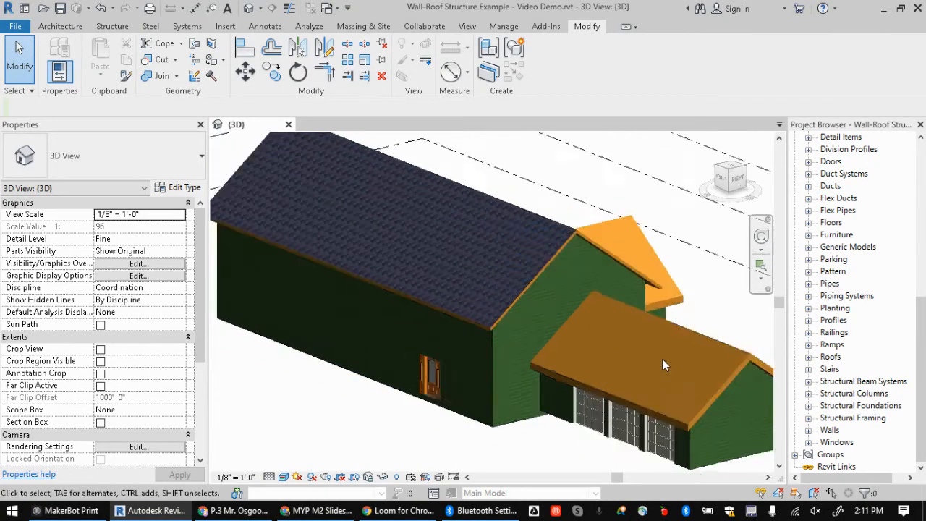
Change all remaining Generic - 12" roofs visible in the view to the 2x6 Roof type and deselect them.
{"action": "scroll", "coordinate": [659, 361], "scroll_direction": "up", "scroll_amount": 4}
{"action": "middle_click_drag", "start_coordinate": [659, 364], "coordinate": [557, 304]}
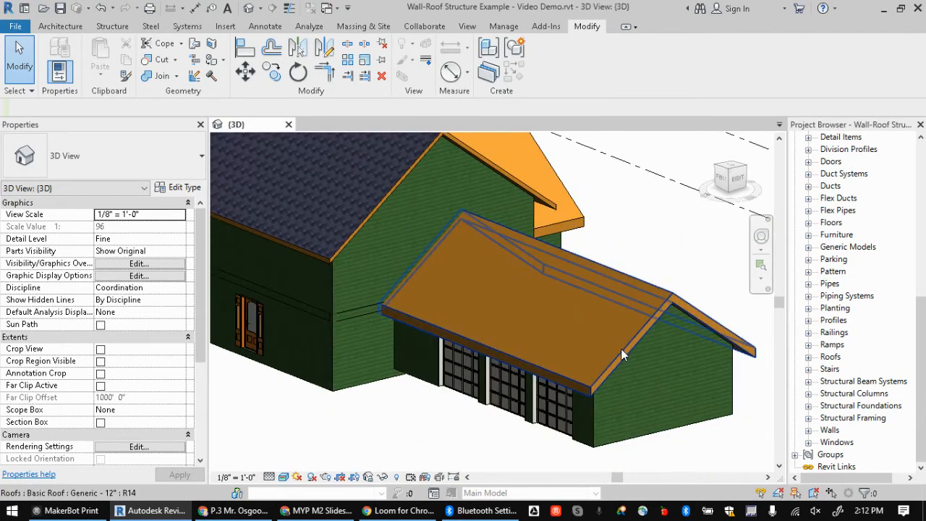
{"action": "right_click", "coordinate": [621, 350]}
{"action": "mouse_move", "coordinate": [669, 155]}
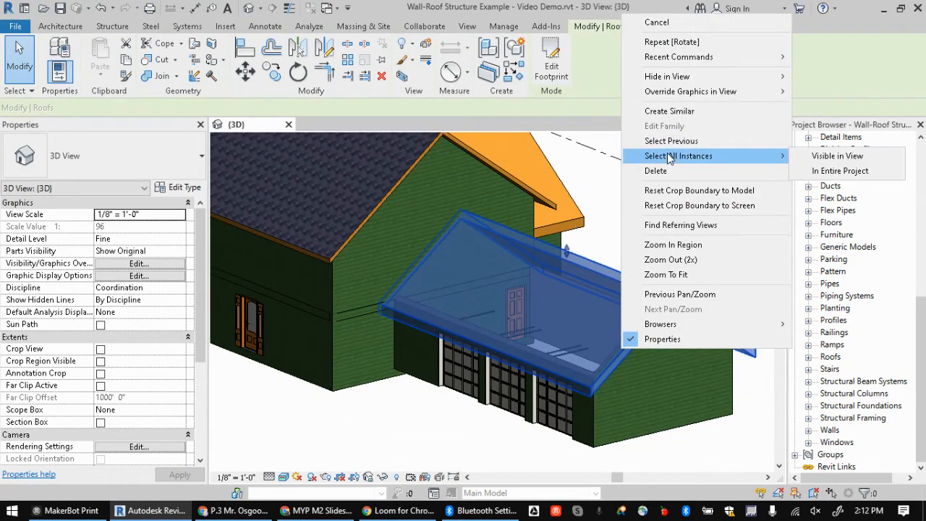
{"action": "left_click", "coordinate": [832, 156]}
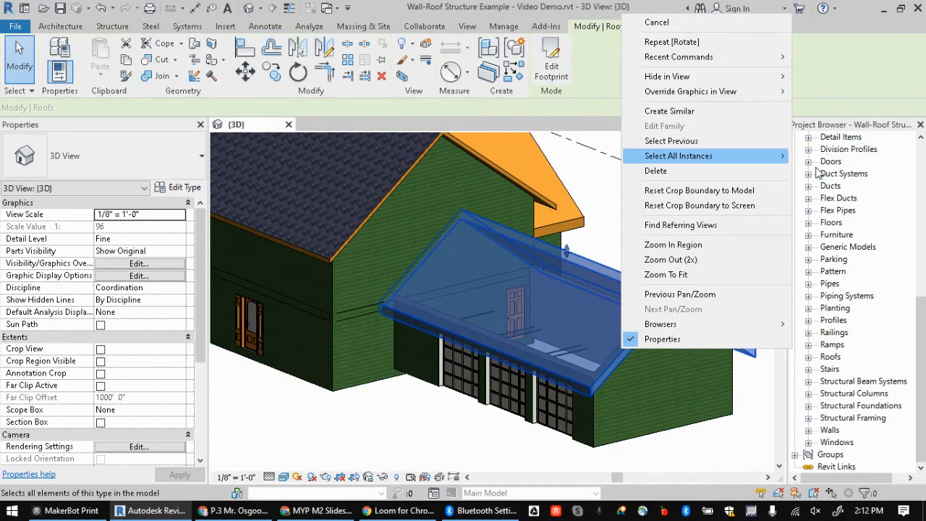
{"action": "scroll", "coordinate": [579, 282], "scroll_direction": "down", "scroll_amount": 3}
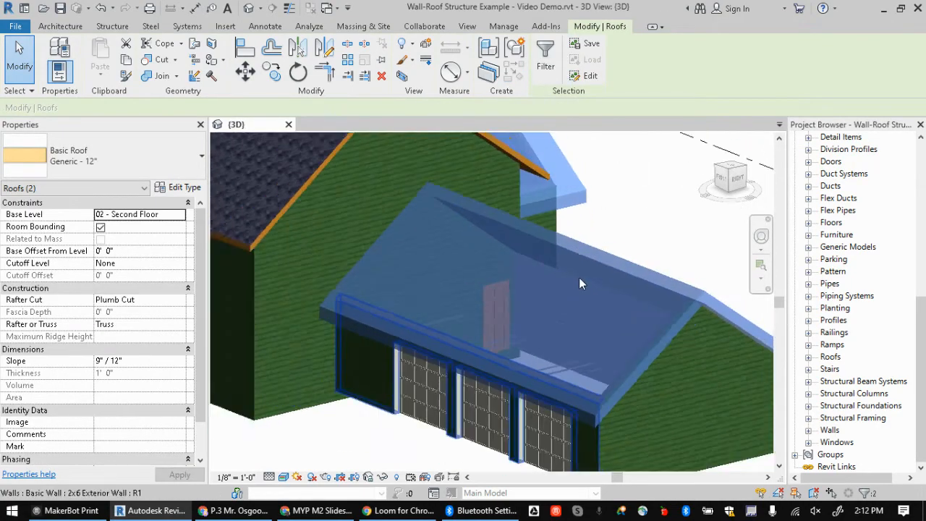
{"action": "left_click", "coordinate": [180, 168]}
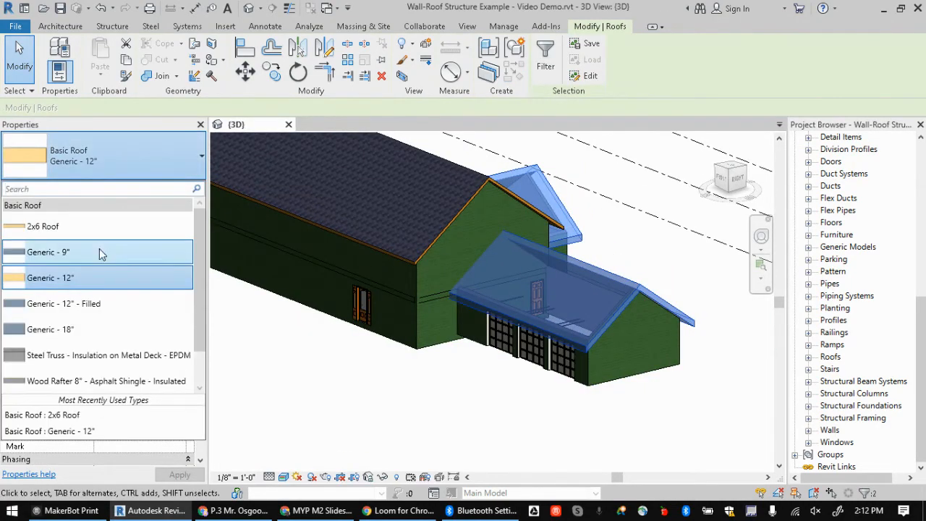
{"action": "left_click", "coordinate": [43, 227]}
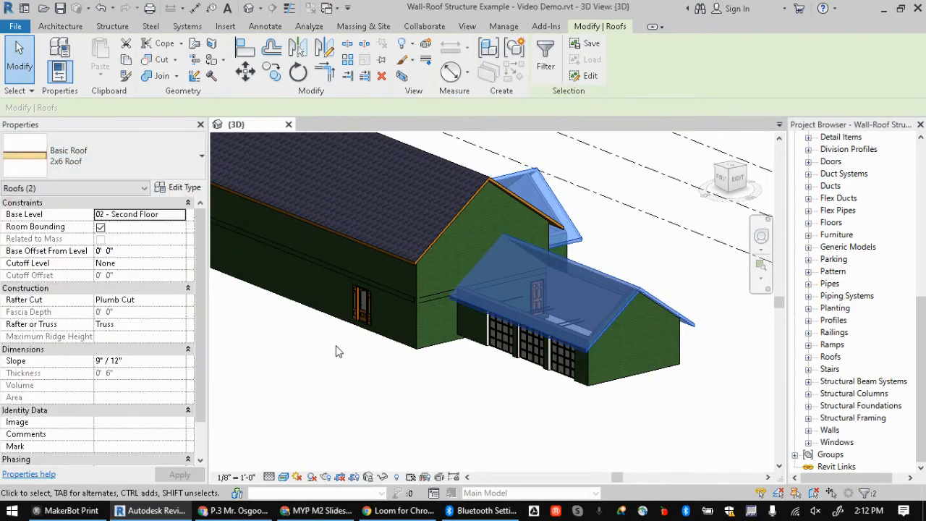
{"action": "left_click", "coordinate": [386, 430]}
{"action": "scroll", "coordinate": [403, 301], "scroll_direction": "down", "scroll_amount": 2}
{"action": "scroll", "coordinate": [403, 294], "scroll_direction": "up", "scroll_amount": 3}
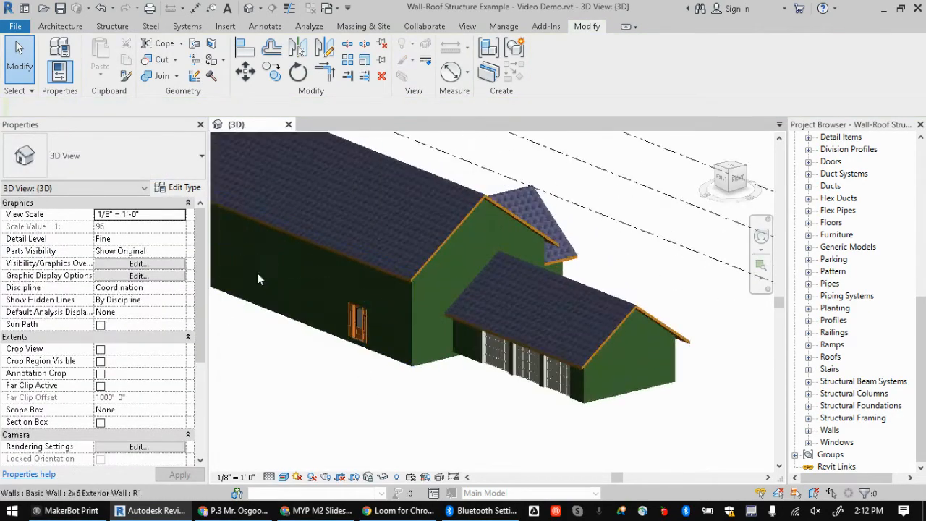
Open the main roof's 2x6 Roof assembly and choose Asphalt Shingle as the top layer's material, searching for "shing".
{"action": "left_click", "coordinate": [181, 188]}
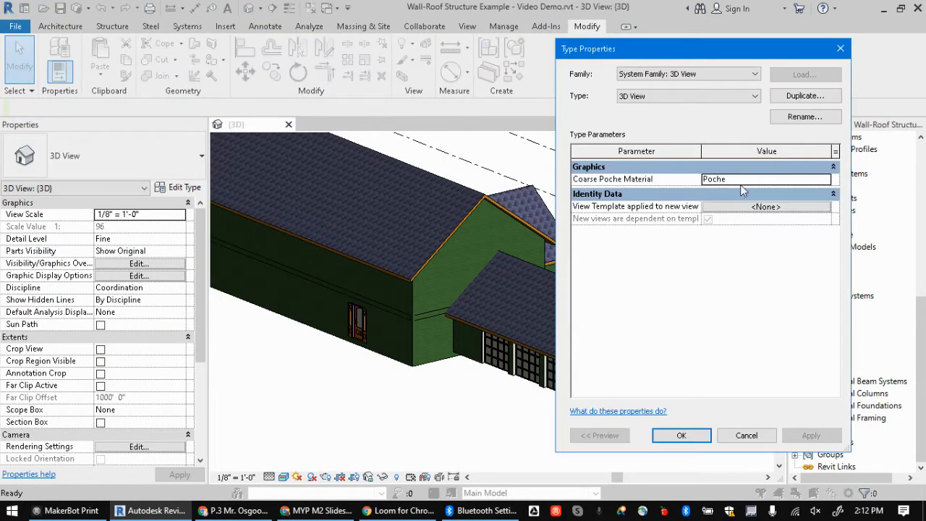
{"action": "left_click", "coordinate": [745, 435]}
{"action": "left_click", "coordinate": [441, 235]}
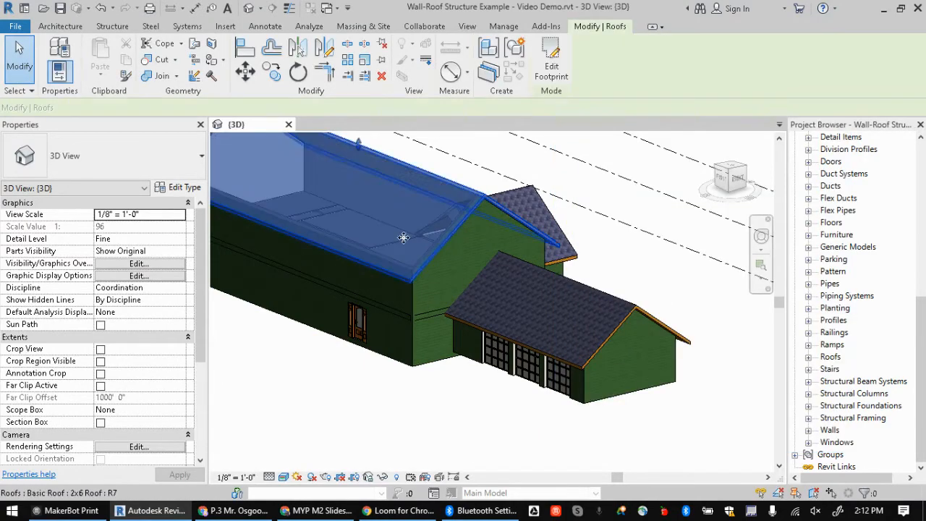
{"action": "left_click", "coordinate": [162, 188]}
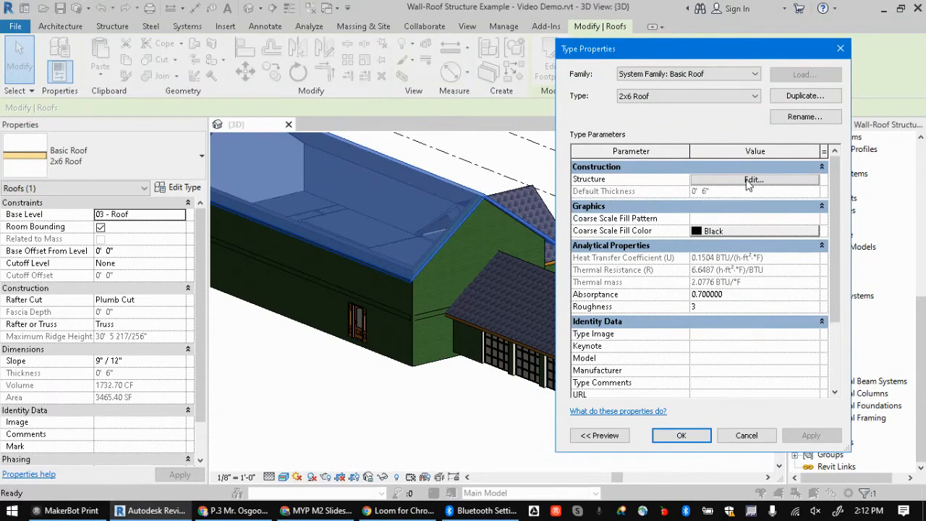
{"action": "left_click", "coordinate": [750, 180]}
{"action": "left_click", "coordinate": [687, 177]}
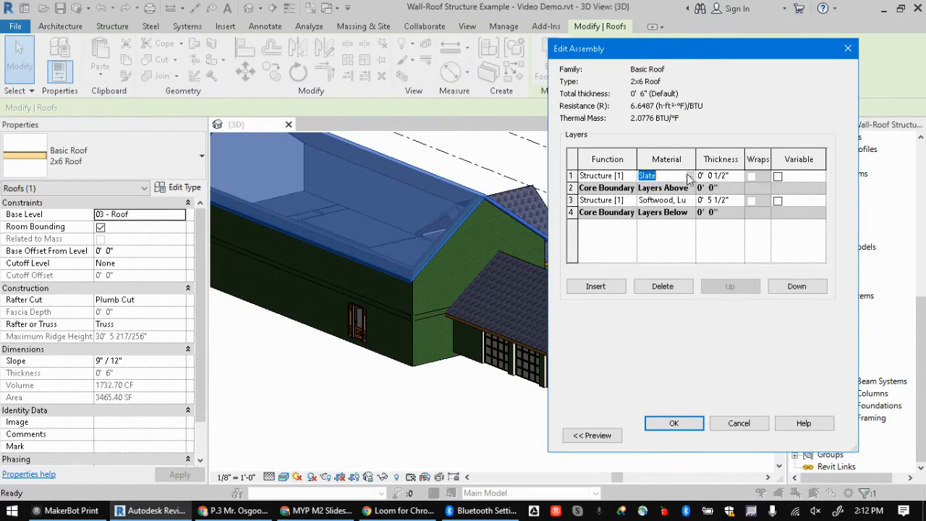
{"action": "left_click", "coordinate": [690, 177]}
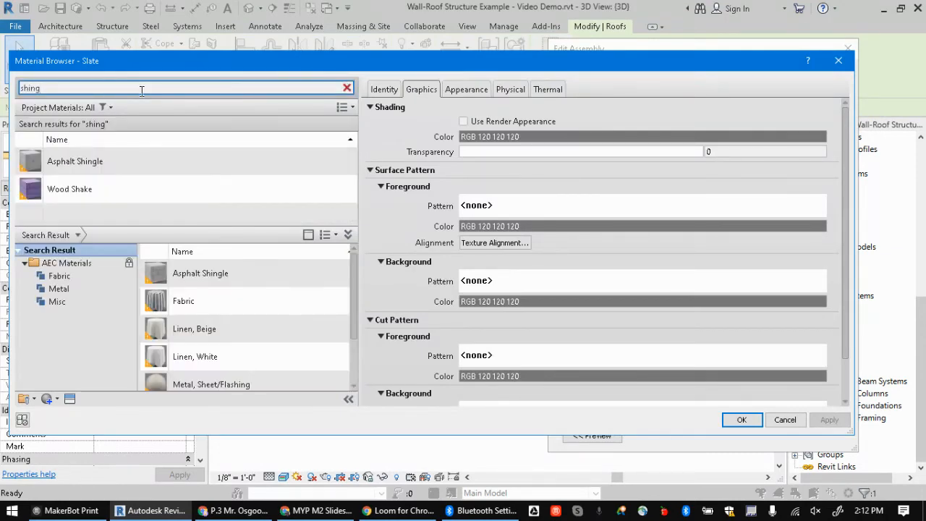
{"action": "left_click", "coordinate": [139, 174]}
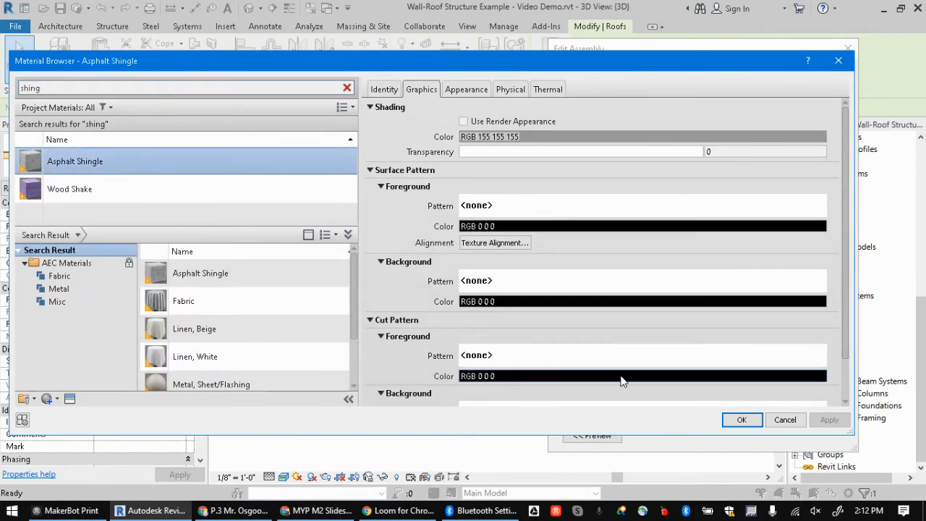
Give the Asphalt Shingle material a brown appearance color, RGB 129 62 12.
{"action": "left_click", "coordinate": [460, 89]}
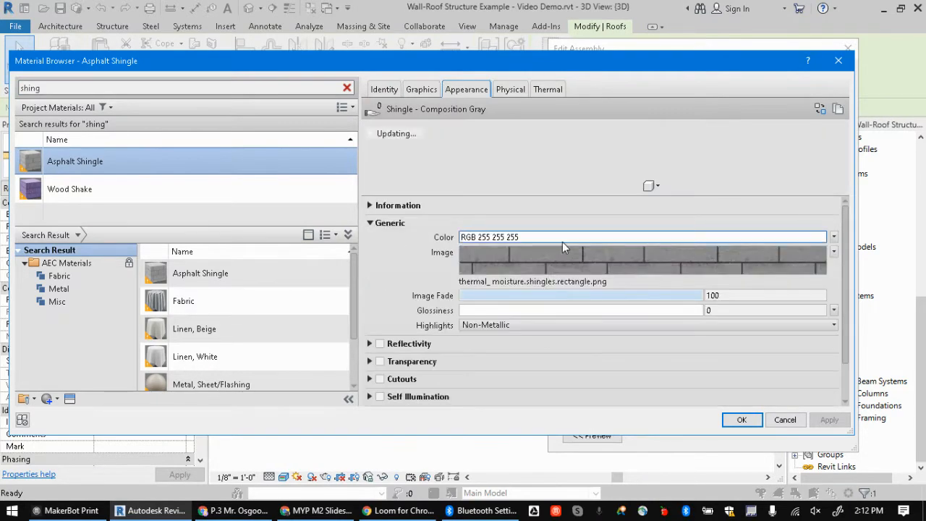
{"action": "left_click", "coordinate": [640, 250]}
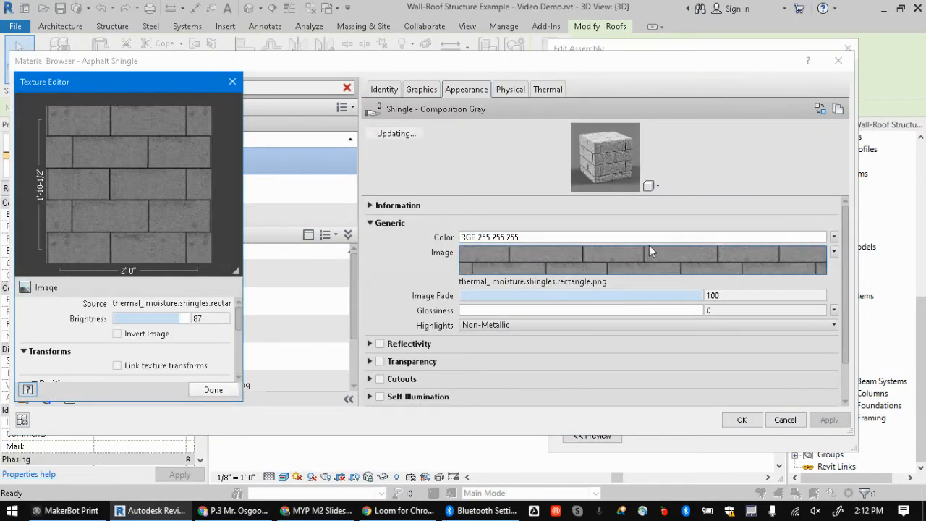
{"action": "left_click", "coordinate": [596, 263]}
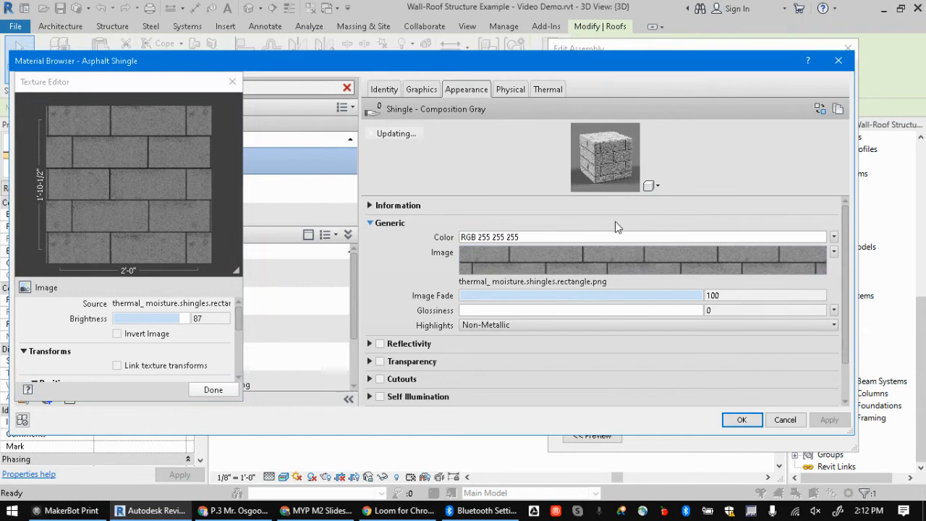
{"action": "left_click", "coordinate": [578, 239]}
{"action": "left_click_drag", "start_coordinate": [494, 204], "coordinate": [460, 165]}
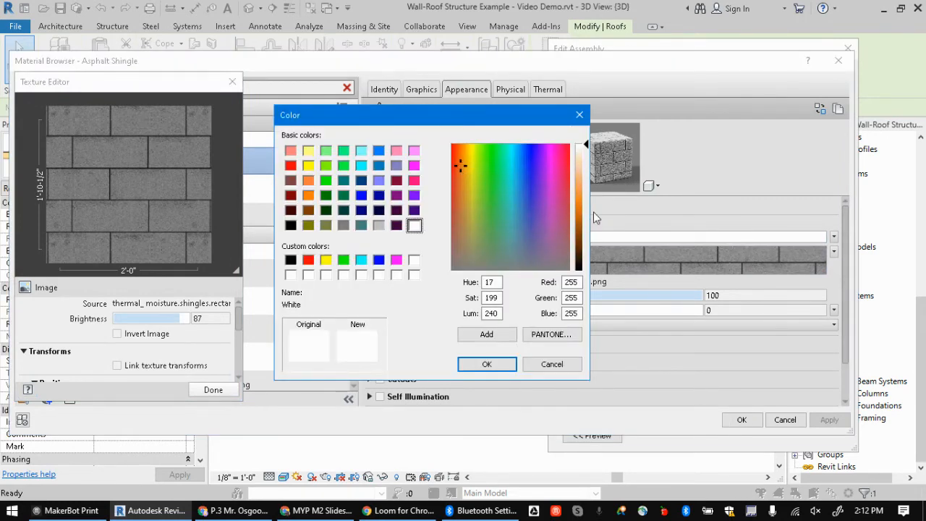
{"action": "left_click", "coordinate": [583, 235]}
{"action": "left_click", "coordinate": [487, 364]}
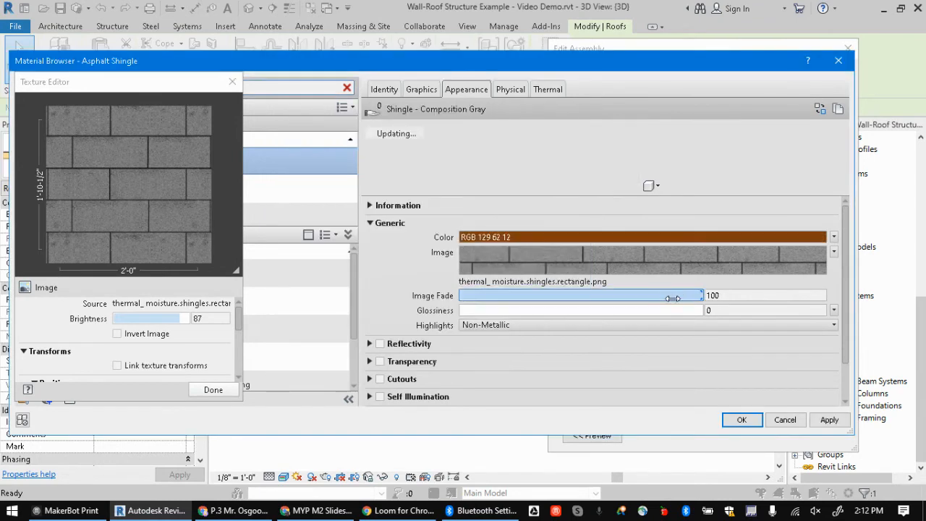
Set the shingle's image fade to 33, accept the material, roof assembly and type properties, and deselect the roof.
{"action": "left_click_drag", "start_coordinate": [685, 294], "coordinate": [642, 297]}
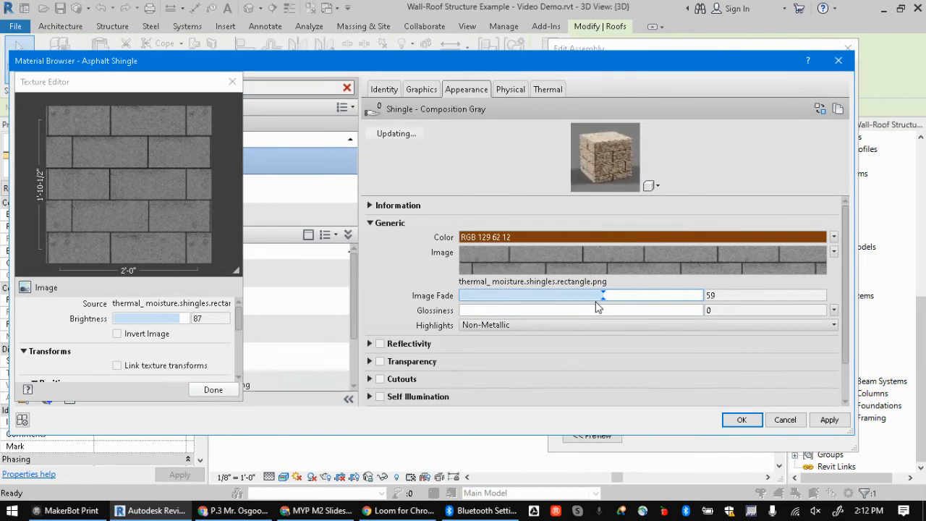
{"action": "left_click_drag", "start_coordinate": [567, 298], "coordinate": [506, 381]}
{"action": "scroll", "coordinate": [442, 362], "scroll_direction": "down", "scroll_amount": 2}
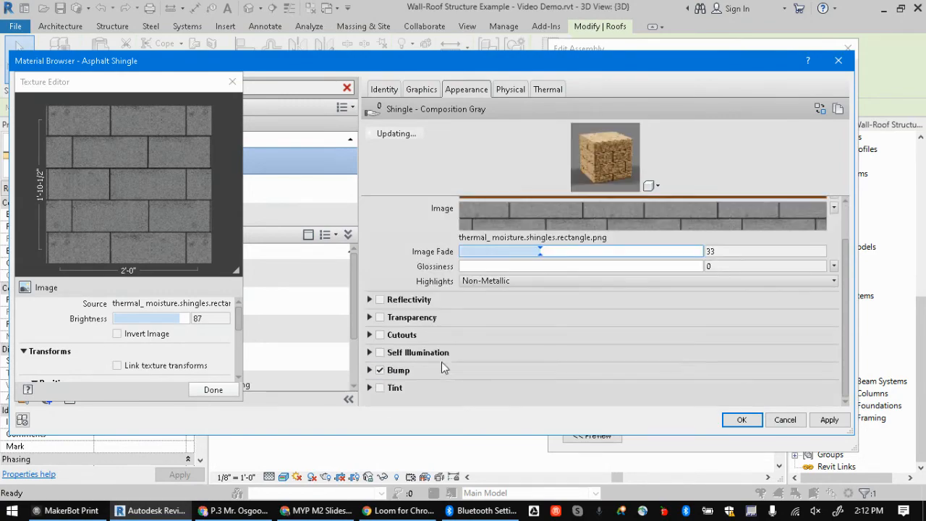
{"action": "left_click", "coordinate": [739, 420]}
{"action": "left_click", "coordinate": [672, 424]}
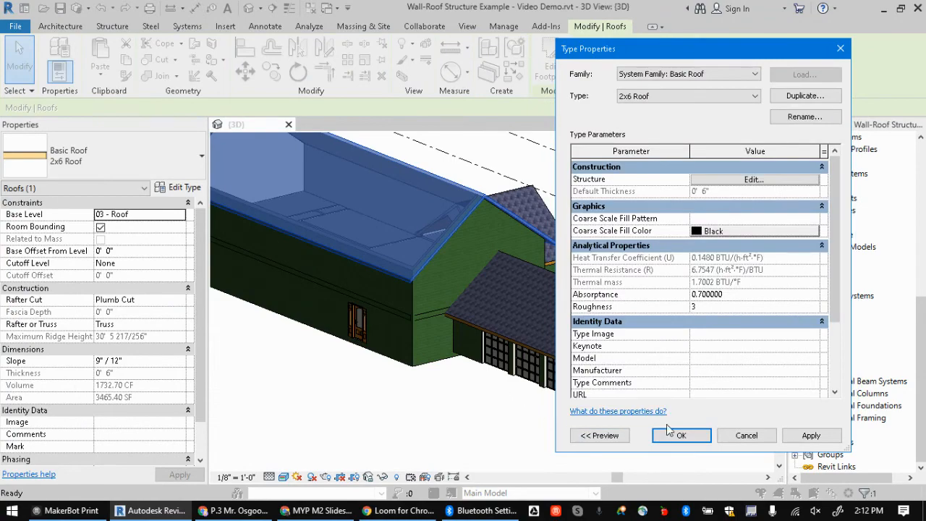
{"action": "left_click", "coordinate": [699, 436]}
{"action": "left_click", "coordinate": [413, 405]}
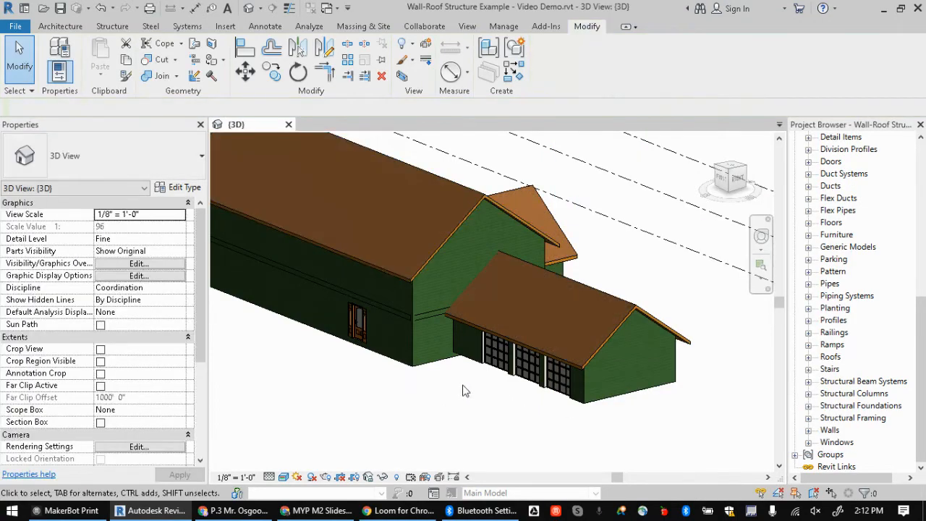
Examine the brown shingle surface and edges of the main and garage roofs, up close and from farther away.
{"action": "scroll", "coordinate": [426, 262], "scroll_direction": "up", "scroll_amount": 5}
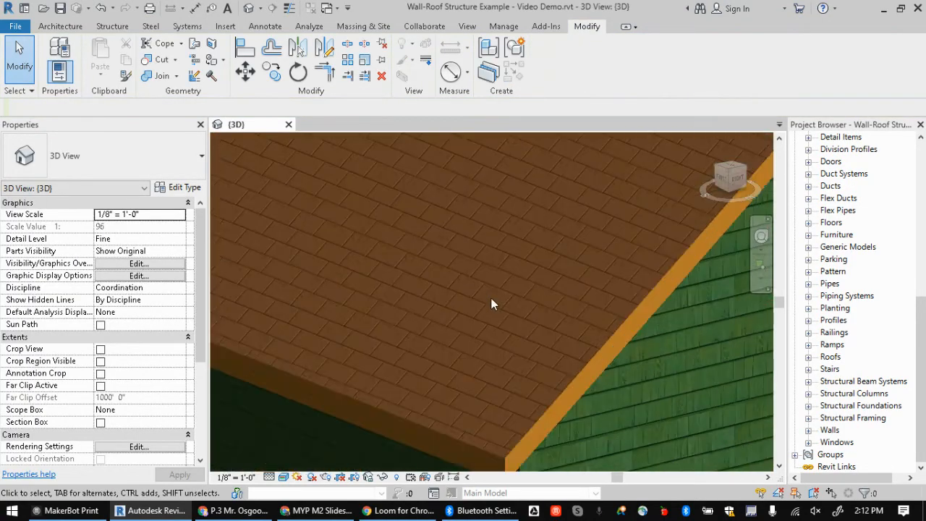
{"action": "scroll", "coordinate": [491, 302], "scroll_direction": "down", "scroll_amount": 5}
{"action": "scroll", "coordinate": [473, 300], "scroll_direction": "up", "scroll_amount": 5}
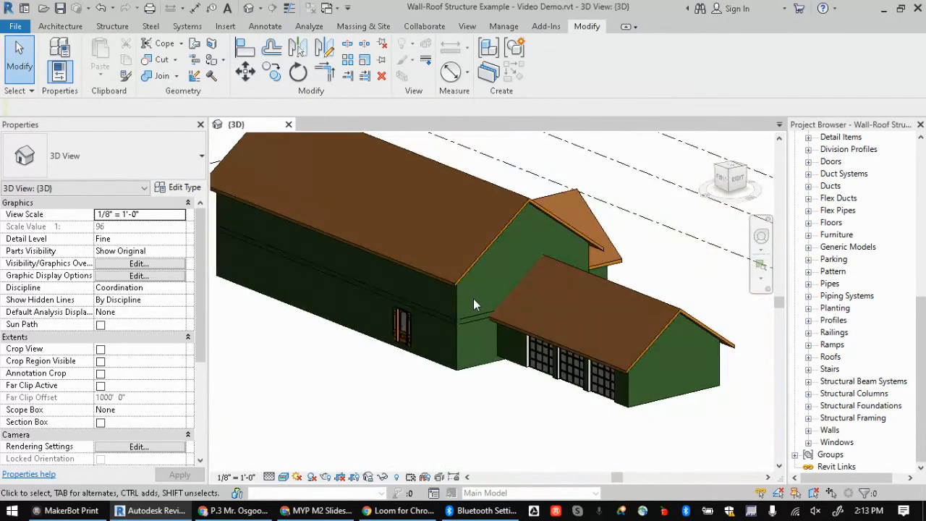
{"action": "scroll", "coordinate": [450, 304], "scroll_direction": "down", "scroll_amount": 5}
{"action": "scroll", "coordinate": [406, 232], "scroll_direction": "up", "scroll_amount": 5}
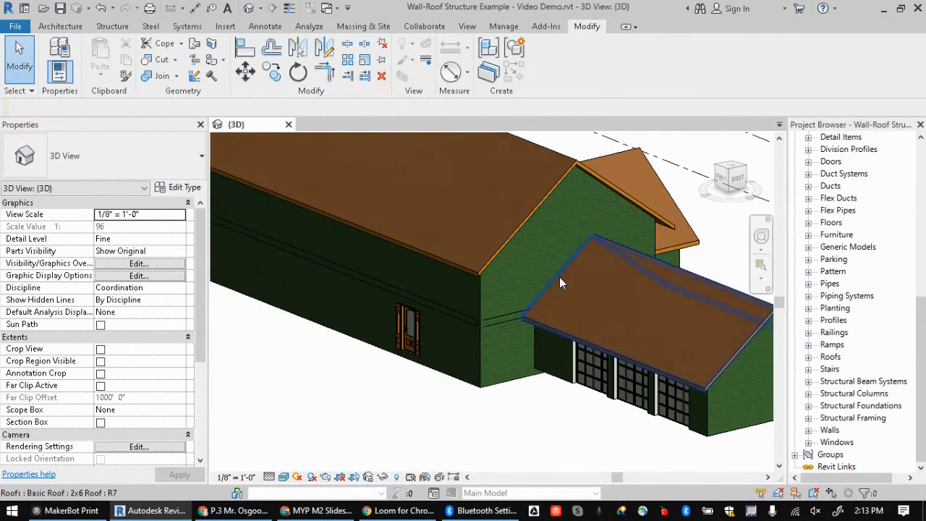
{"action": "scroll", "coordinate": [545, 268], "scroll_direction": "up", "scroll_amount": 1}
{"action": "scroll", "coordinate": [542, 268], "scroll_direction": "down", "scroll_amount": 5}
{"action": "scroll", "coordinate": [452, 302], "scroll_direction": "up", "scroll_amount": 4}
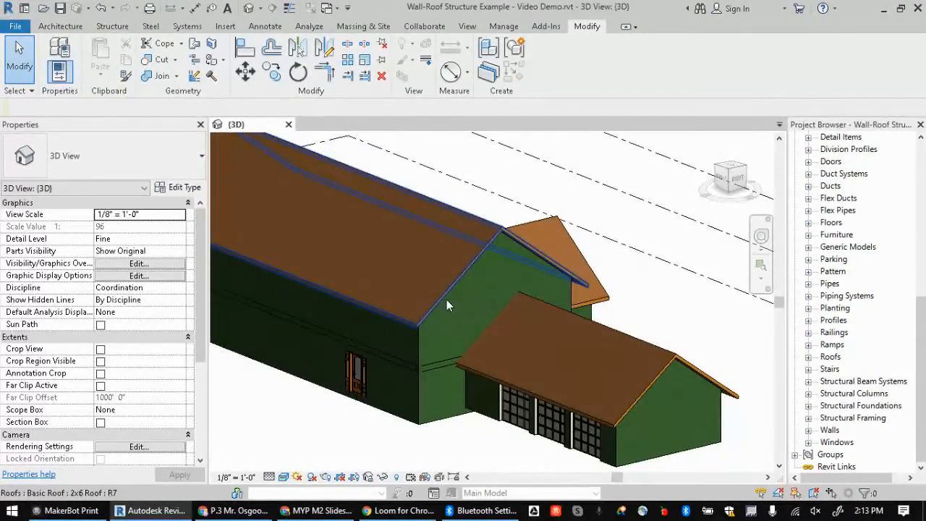
{"action": "scroll", "coordinate": [454, 275], "scroll_direction": "down", "scroll_amount": 5}
{"action": "scroll", "coordinate": [454, 276], "scroll_direction": "up", "scroll_amount": 5}
Capture a rectangular screen snip of the house model where the main house meets the garage.
{"action": "key", "text": "super+shift+s"}
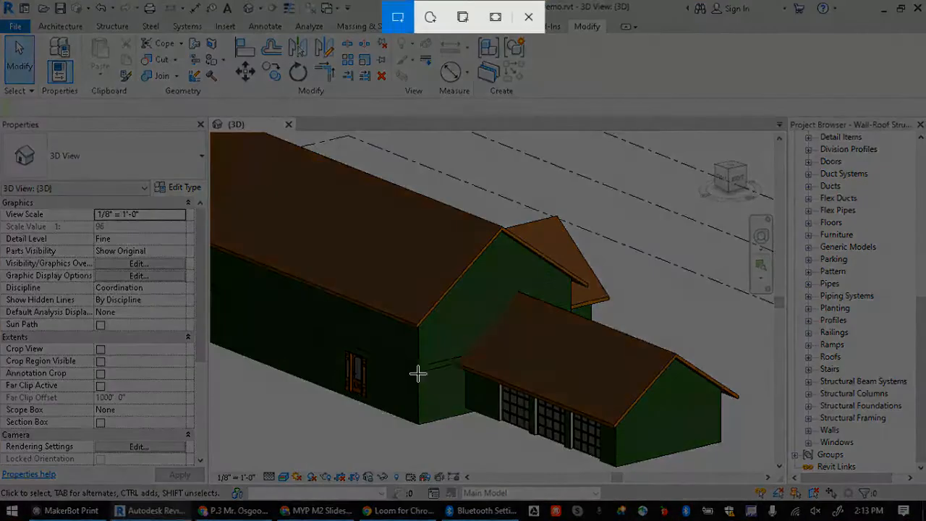
{"action": "mouse_move", "coordinate": [622, 194]}
{"action": "left_mouse_down"}
{"action": "mouse_move", "coordinate": [314, 427]}
{"action": "mouse_move", "coordinate": [302, 447]}
{"action": "left_mouse_up"}
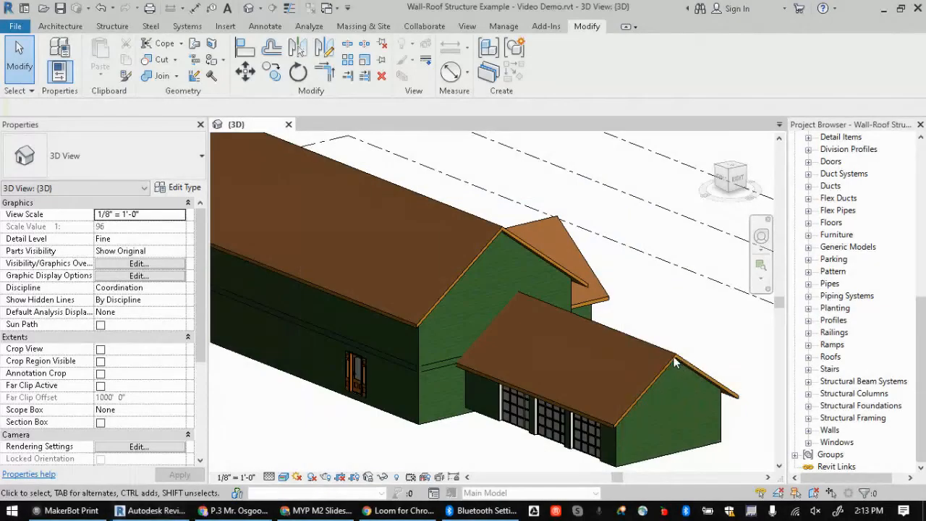